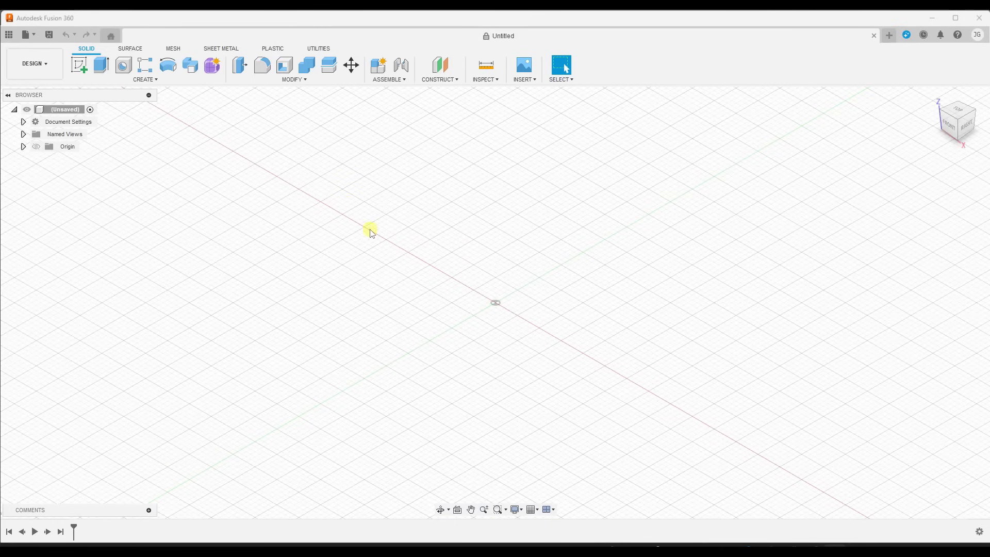
{"action": "left_click_drag", "start_coordinate": [370, 230], "coordinate": [684, 372]}
{"action": "left_click", "coordinate": [32, 37]}
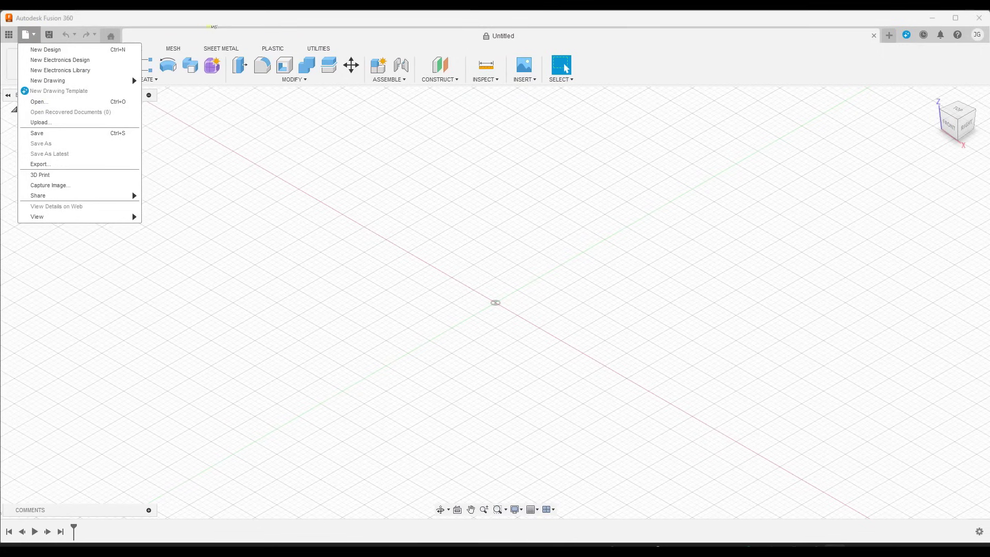
{"action": "left_click", "coordinate": [211, 26]}
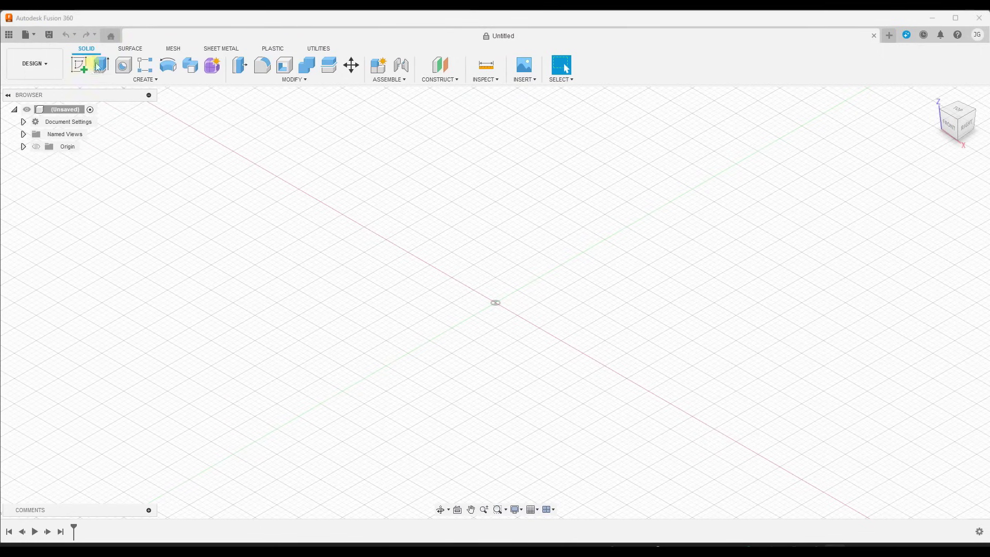
{"action": "left_click", "coordinate": [31, 66]}
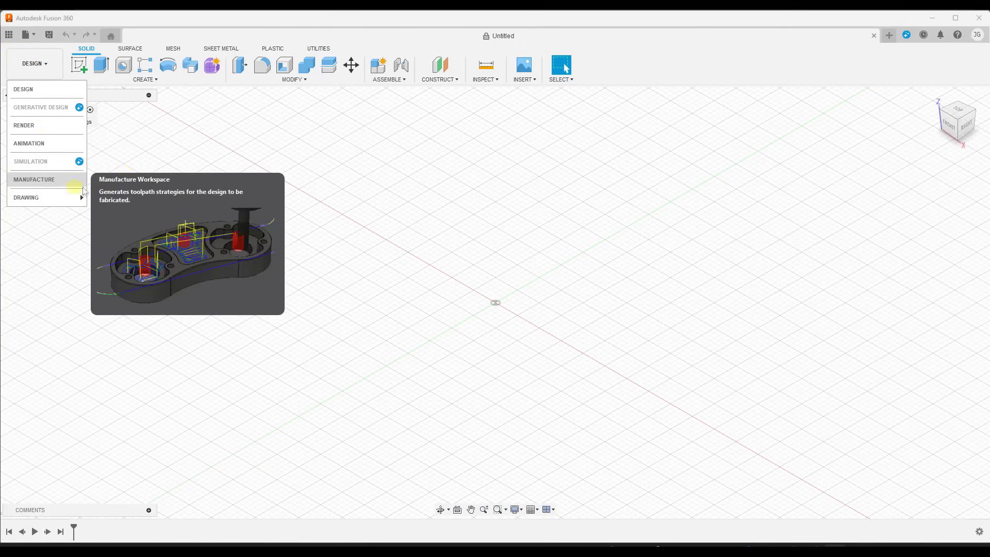
{"action": "left_click", "coordinate": [169, 139]}
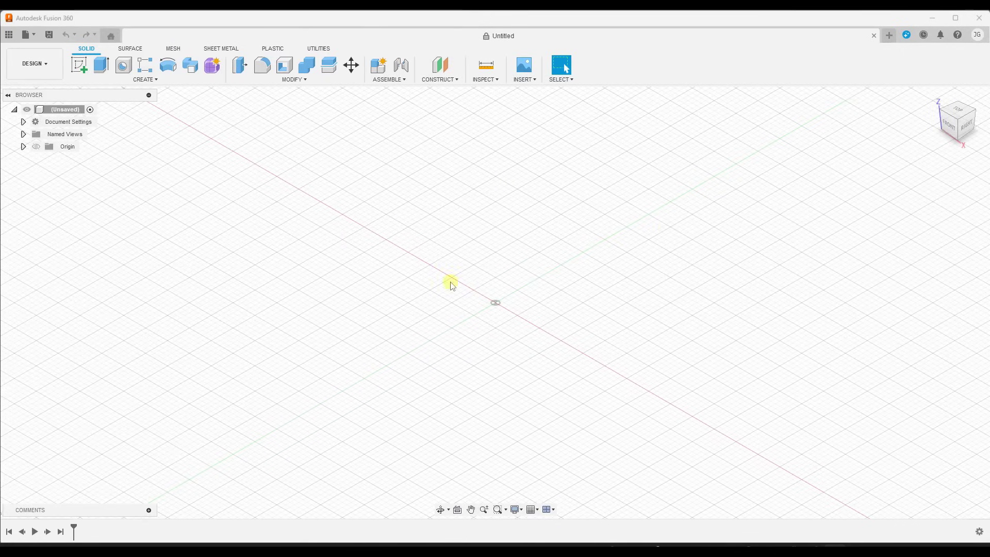
{"action": "mouse_move", "coordinate": [452, 286]}
{"action": "middle_mouse_down"}
{"action": "mouse_move", "coordinate": [522, 296]}
{"action": "mouse_move", "coordinate": [475, 281]}
{"action": "mouse_move", "coordinate": [506, 252]}
{"action": "mouse_move", "coordinate": [497, 270]}
{"action": "mouse_move", "coordinate": [471, 269]}
{"action": "mouse_move", "coordinate": [490, 278]}
{"action": "middle_mouse_up"}
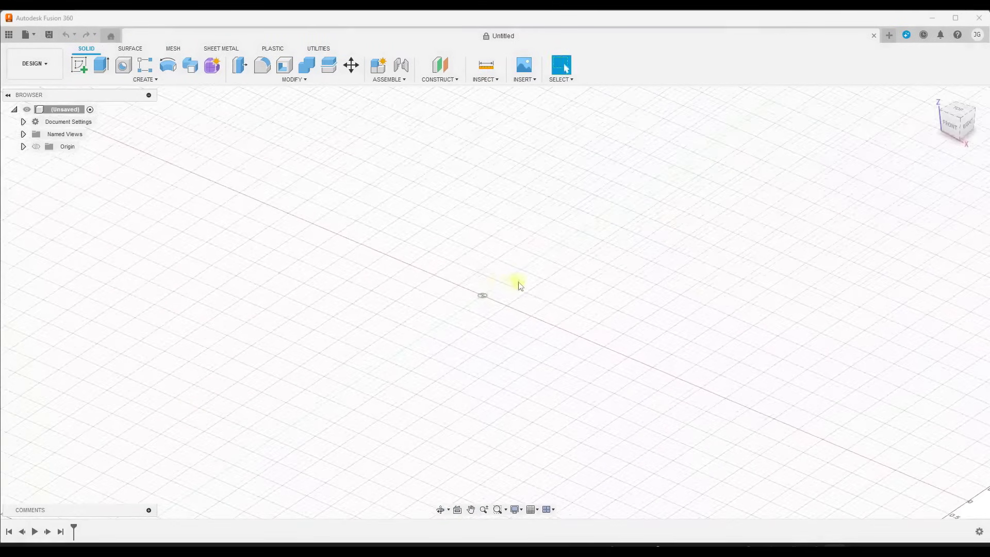
{"action": "scroll", "coordinate": [518, 282], "scroll_direction": "down", "scroll_amount": 1}
{"action": "scroll", "coordinate": [575, 272], "scroll_direction": "up", "scroll_amount": 1}
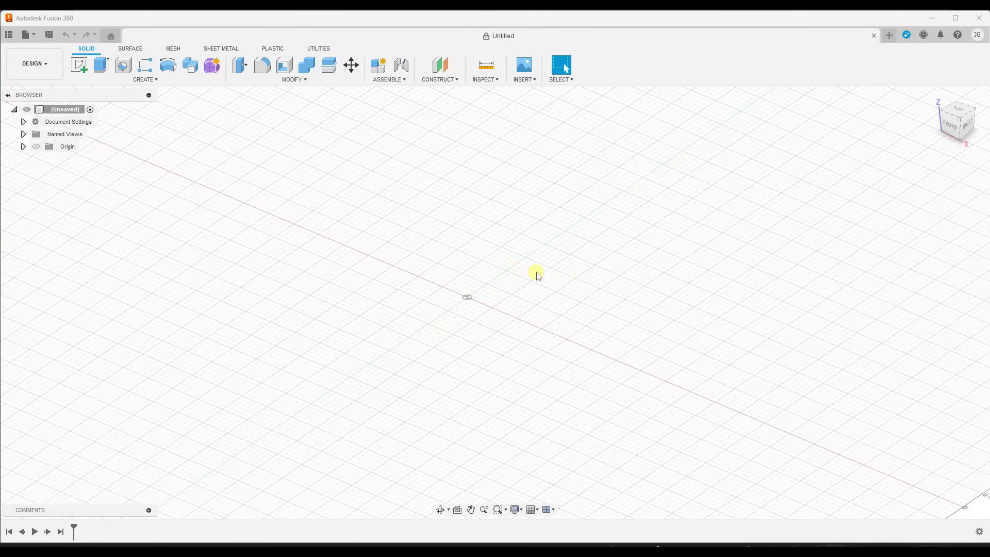
{"action": "middle_click_drag", "start_coordinate": [546, 276], "coordinate": [503, 283]}
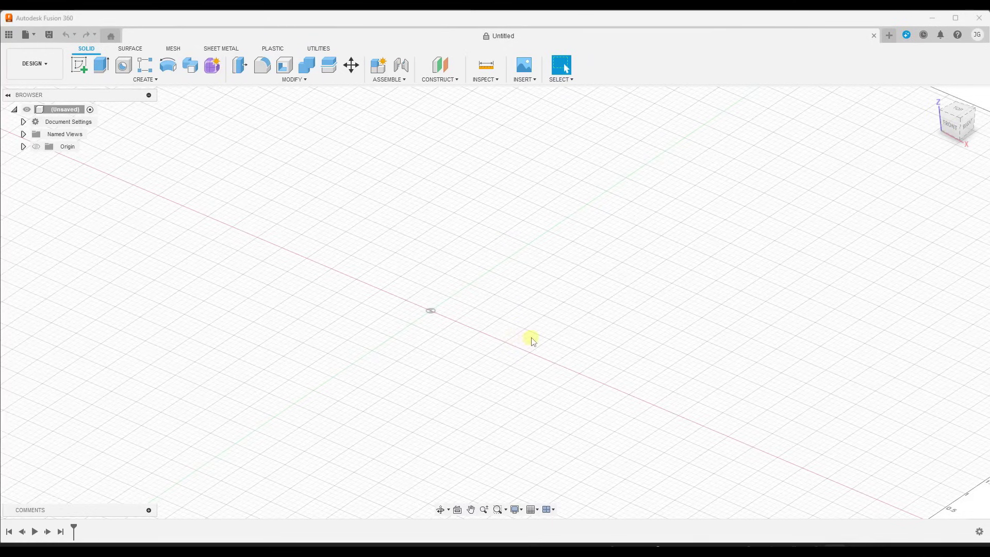
Start a new sketch on the front (XZ) origin plane
{"action": "left_click", "coordinate": [79, 67]}
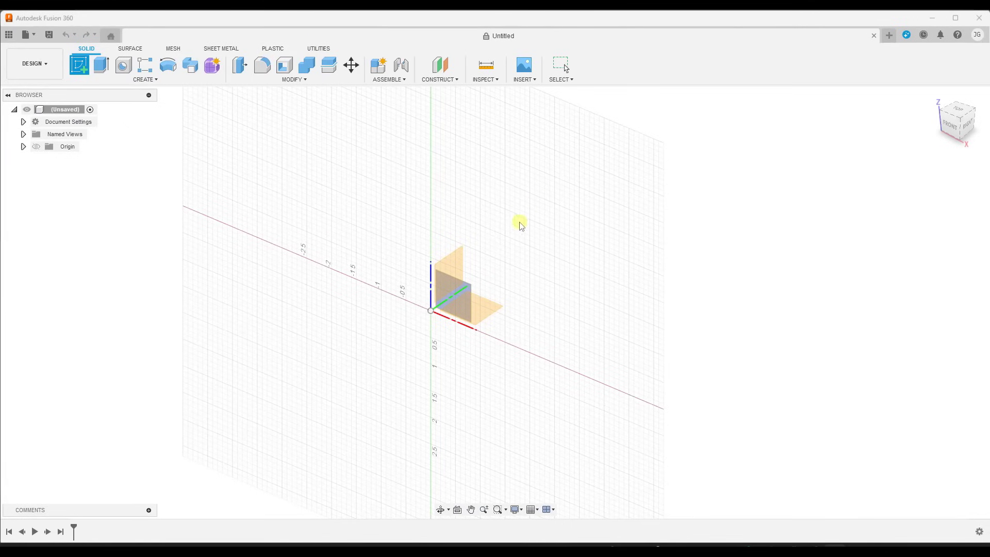
{"action": "left_click", "coordinate": [458, 299]}
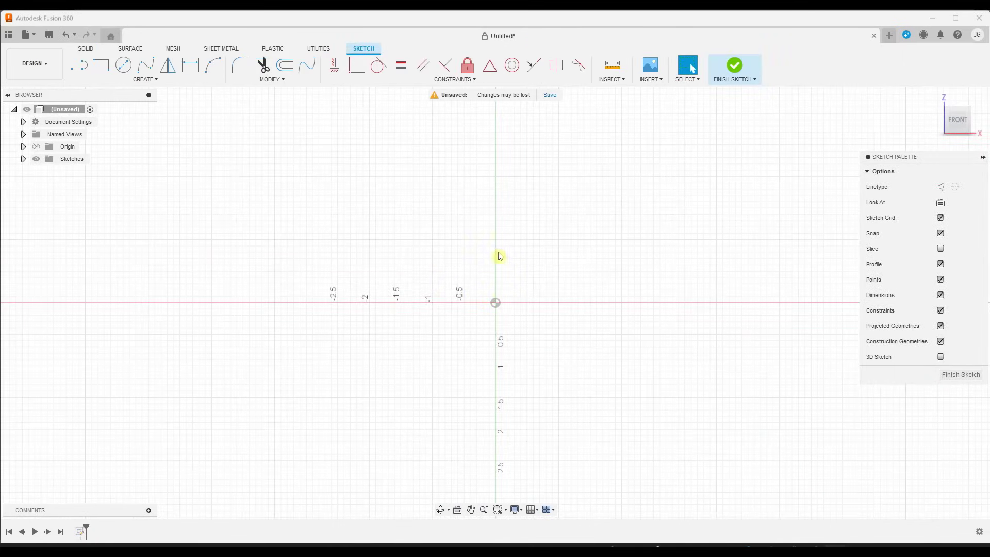
{"action": "scroll", "coordinate": [256, 411], "scroll_direction": "down", "scroll_amount": 3}
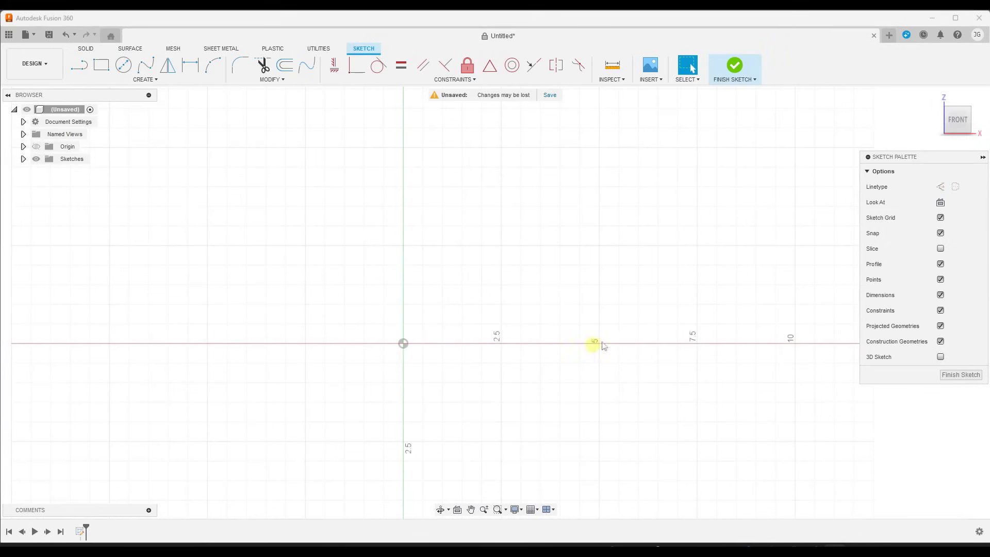
{"action": "scroll", "coordinate": [578, 330], "scroll_direction": "up", "scroll_amount": 3}
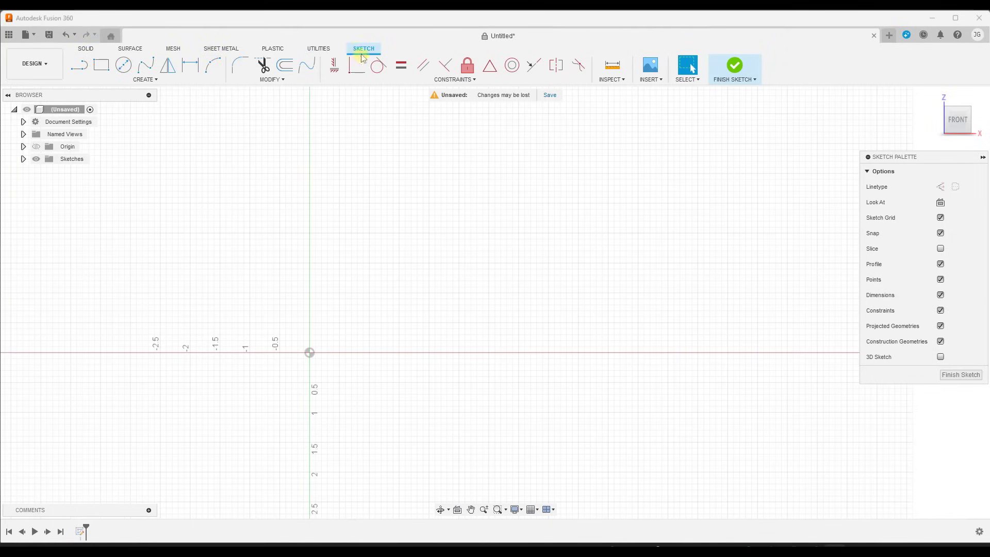
{"action": "left_click", "coordinate": [87, 49]}
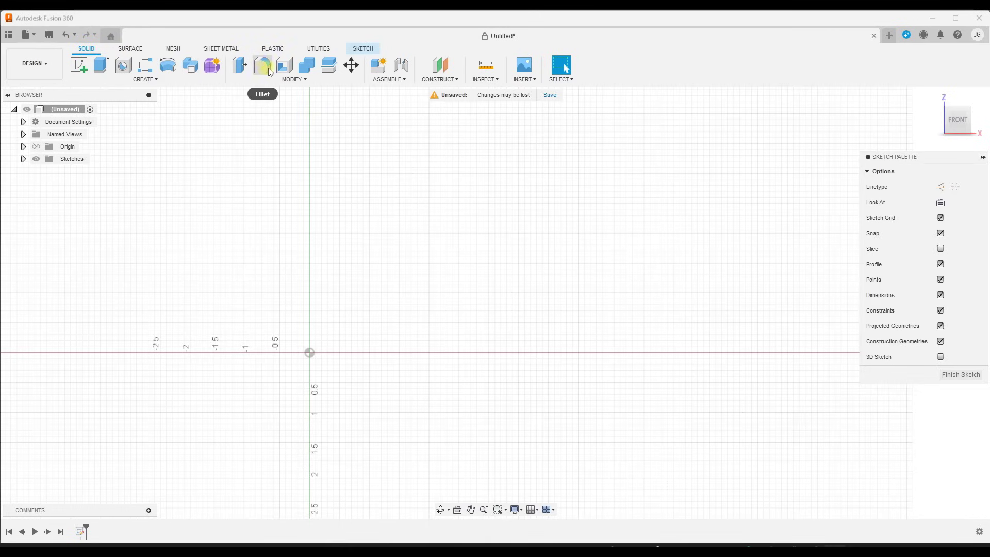
{"action": "left_click", "coordinate": [364, 49]}
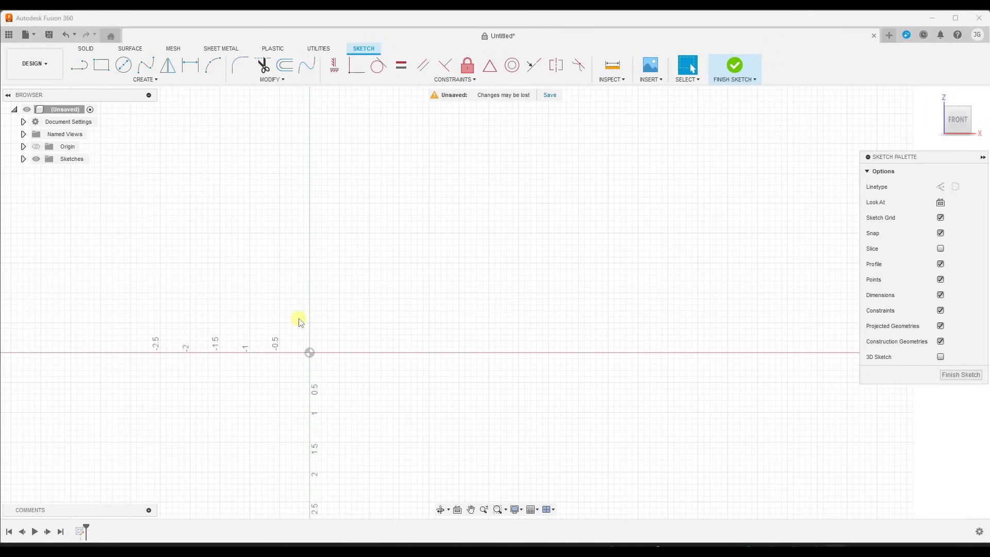
Draw a vertical line 12 in long at 90 degrees, running up from the origin
{"action": "key", "text": "l"}
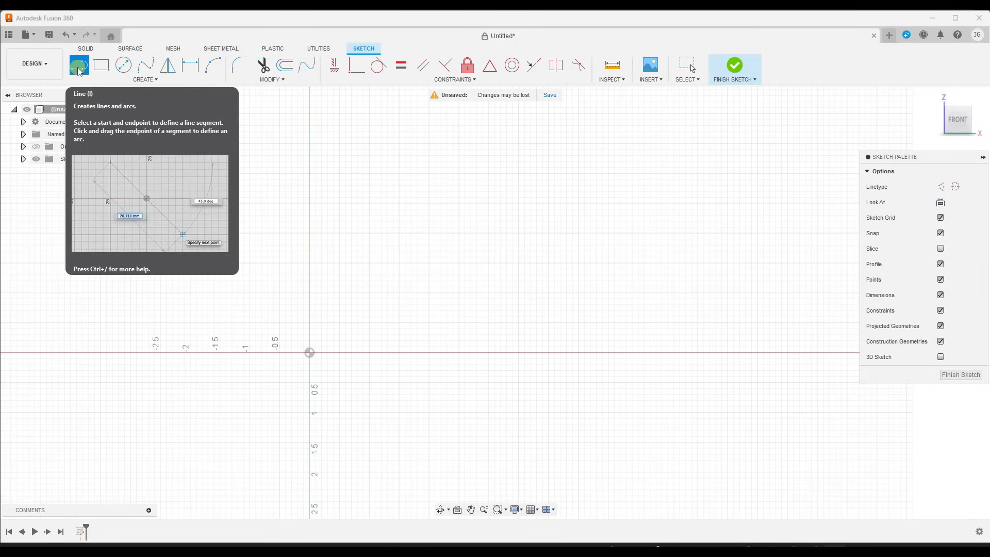
{"action": "left_click", "coordinate": [310, 353]}
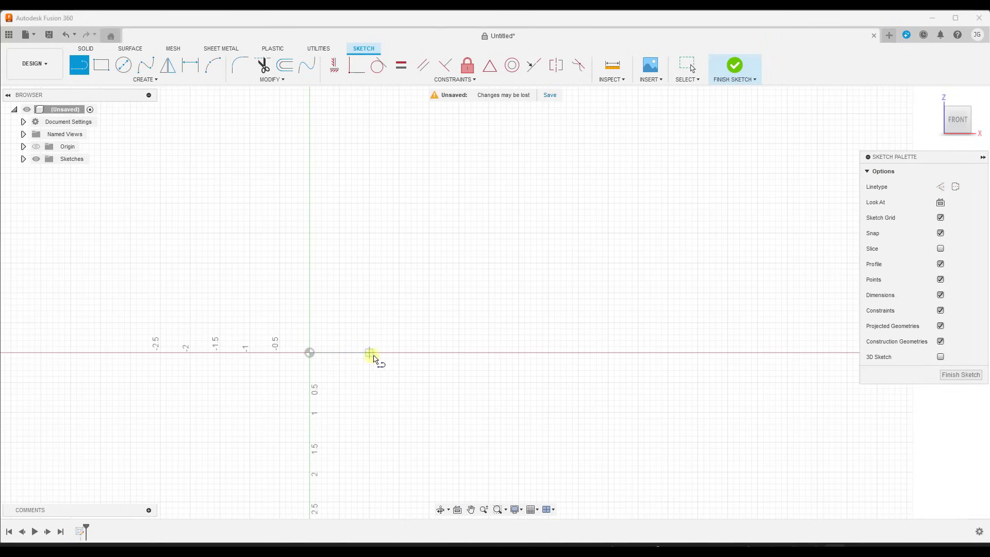
{"action": "left_click", "coordinate": [310, 353]}
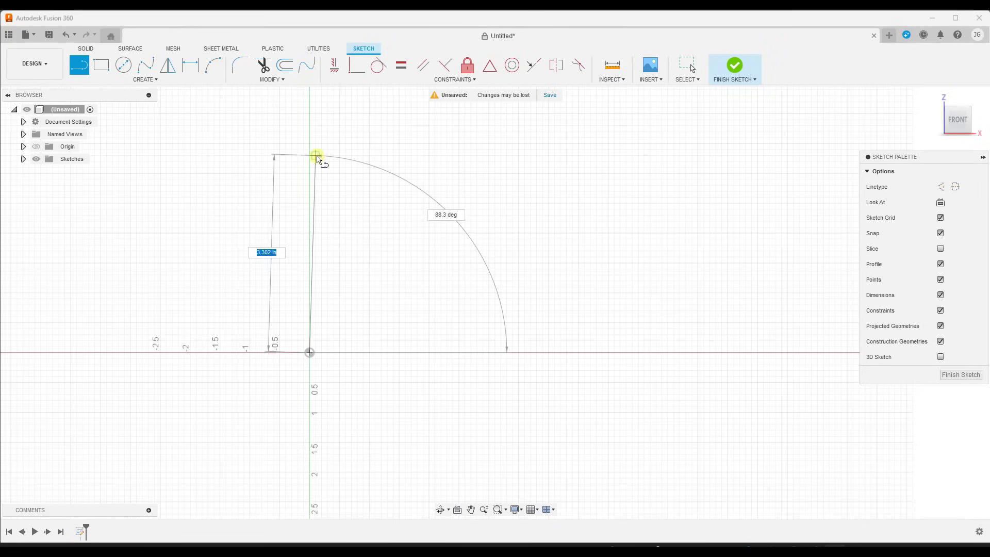
{"action": "scroll", "coordinate": [317, 156], "scroll_direction": "down", "scroll_amount": 5}
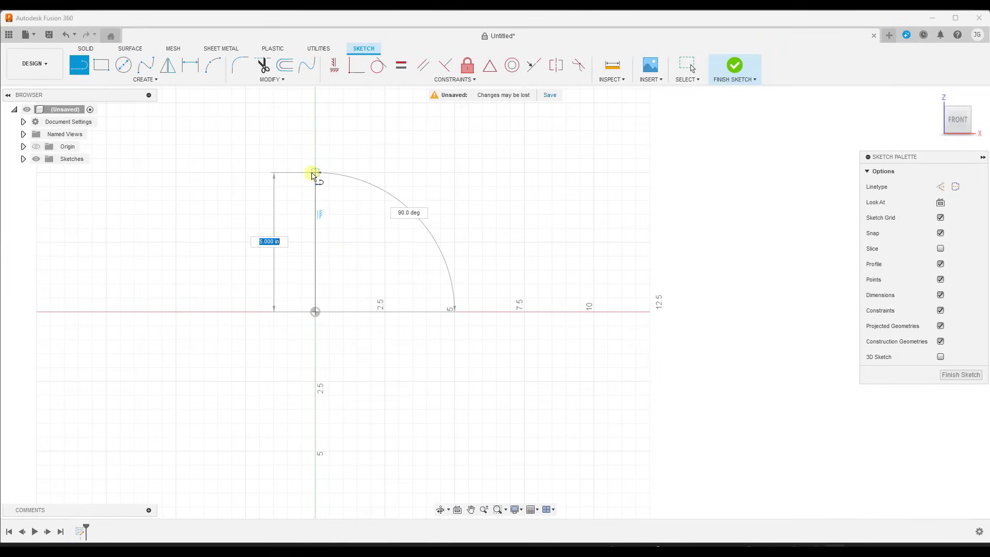
{"action": "scroll", "coordinate": [313, 175], "scroll_direction": "down", "scroll_amount": 3}
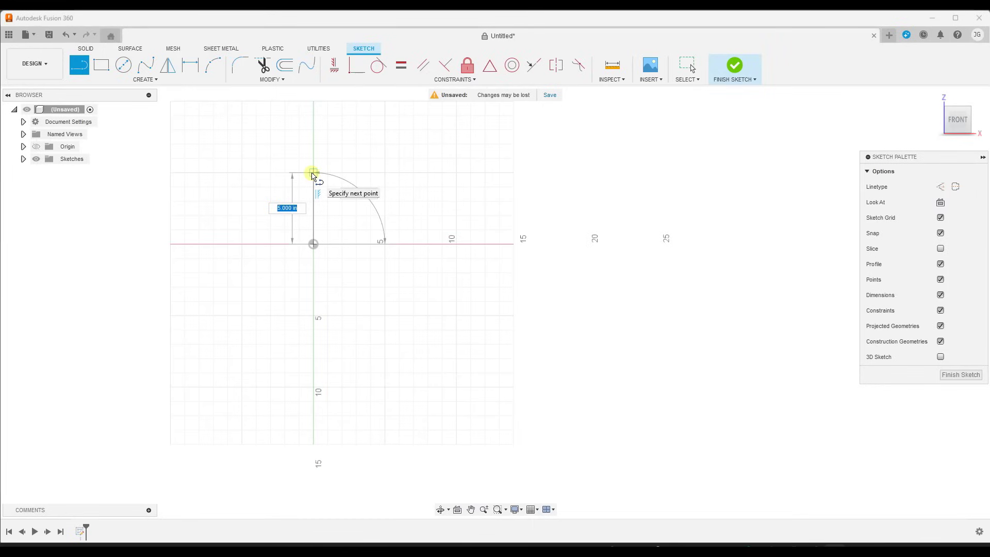
{"action": "key", "text": "Tab"}
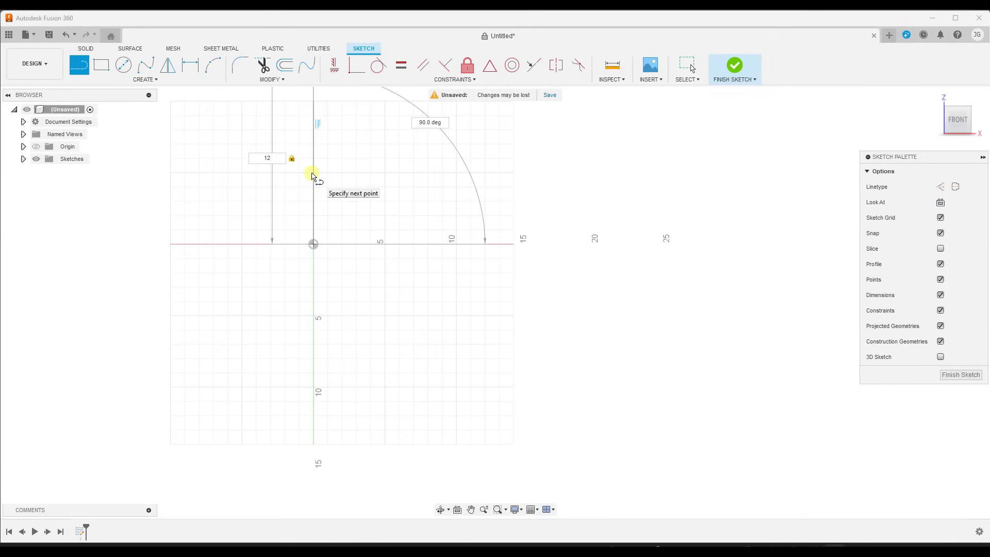
{"action": "scroll", "coordinate": [313, 175], "scroll_direction": "down", "scroll_amount": 3}
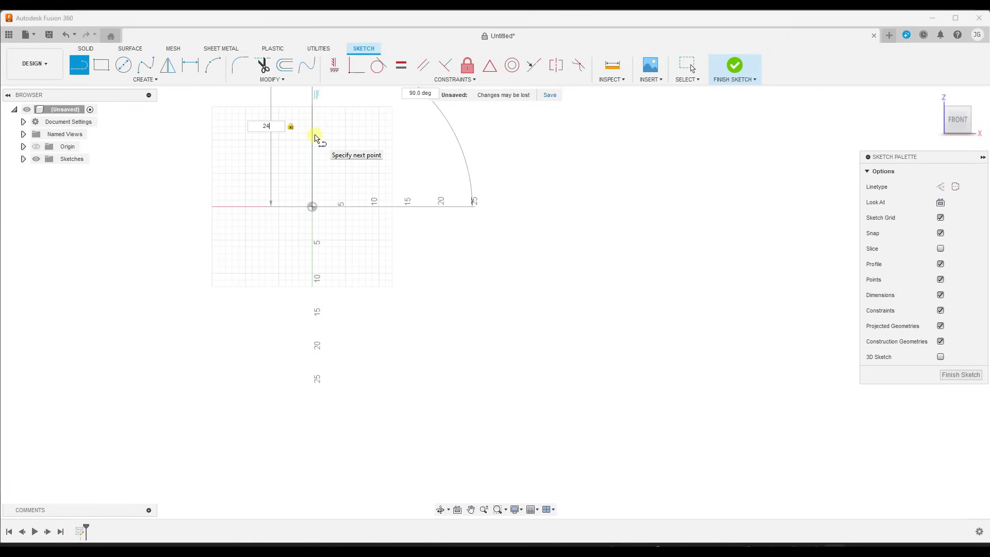
{"action": "scroll", "coordinate": [315, 136], "scroll_direction": "down", "scroll_amount": 4}
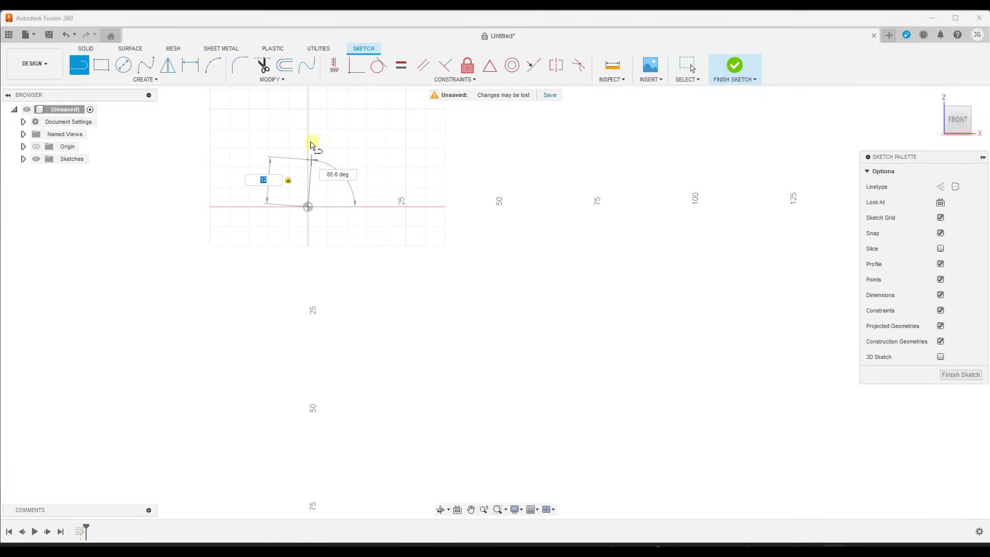
{"action": "key", "text": "Tab"}
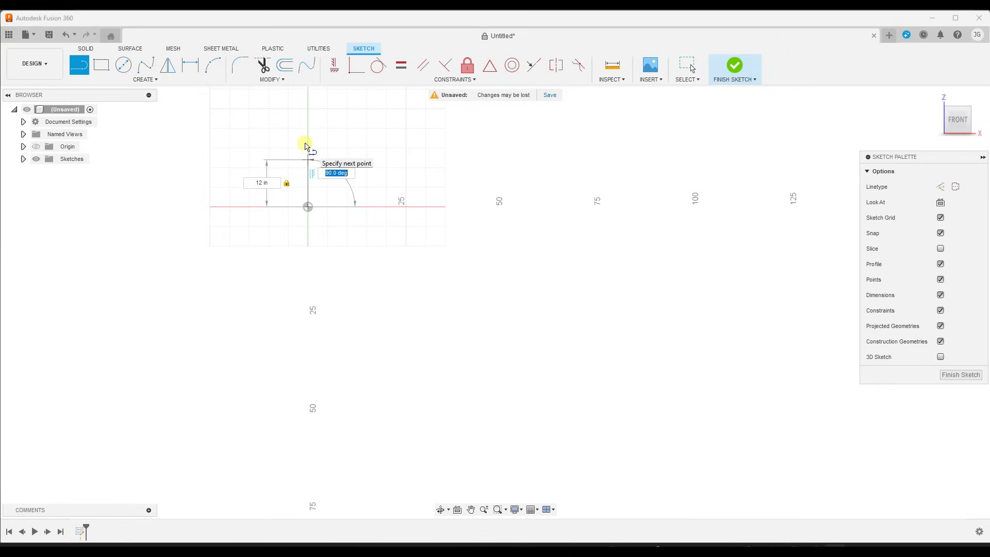
{"action": "type", "text": "180"}
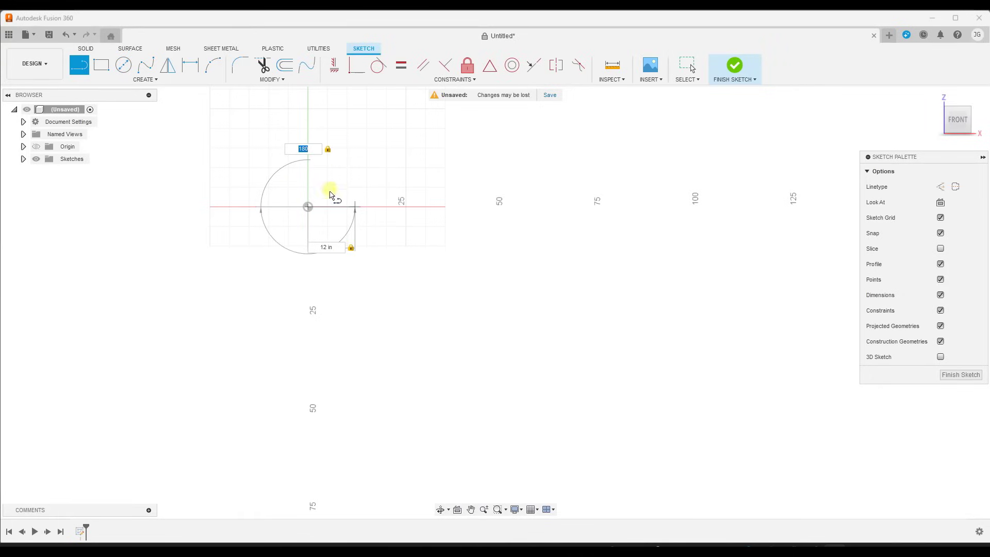
{"action": "type", "text": "0"}
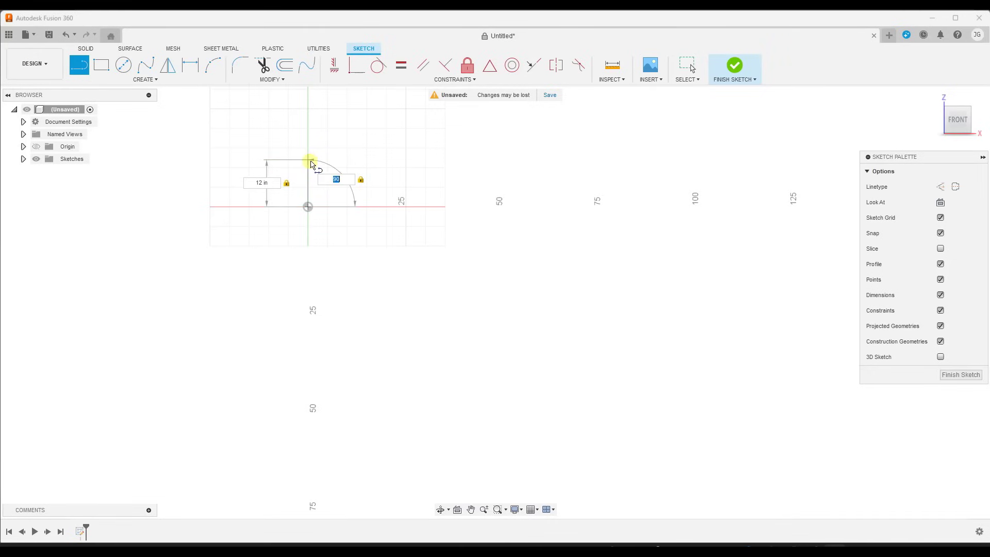
{"action": "scroll", "coordinate": [310, 164], "scroll_direction": "up", "scroll_amount": 2}
{"action": "key", "text": "Return"}
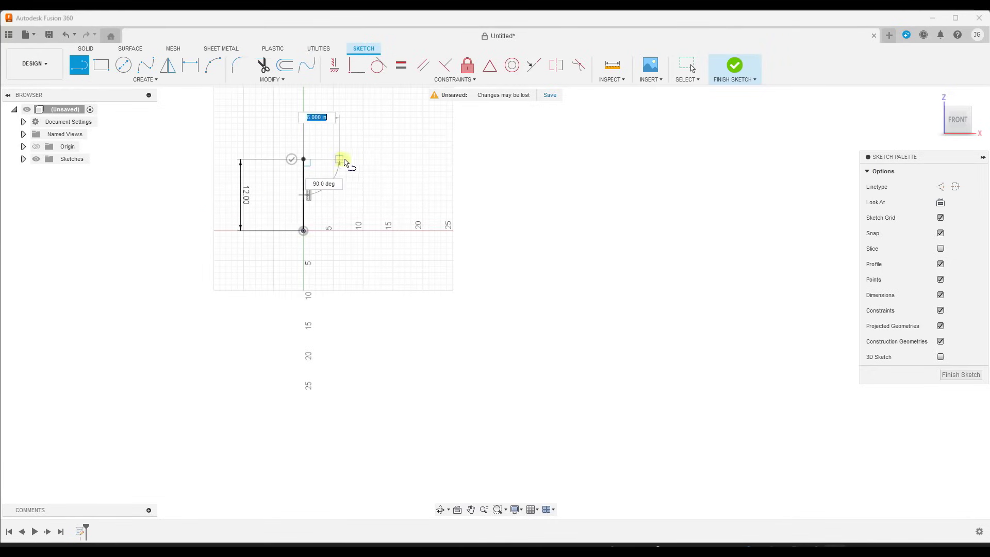
Draw the remaining three sides of a rectangle about 16 in wide and 12 in high, closing the profile at the origin
{"action": "left_click", "coordinate": [399, 159]}
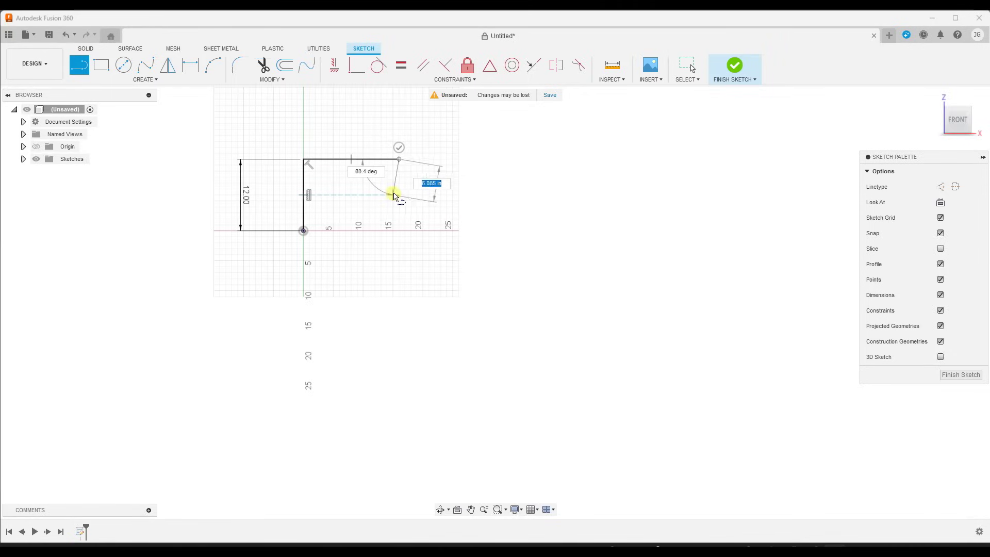
{"action": "scroll", "coordinate": [398, 230], "scroll_direction": "up", "scroll_amount": 5}
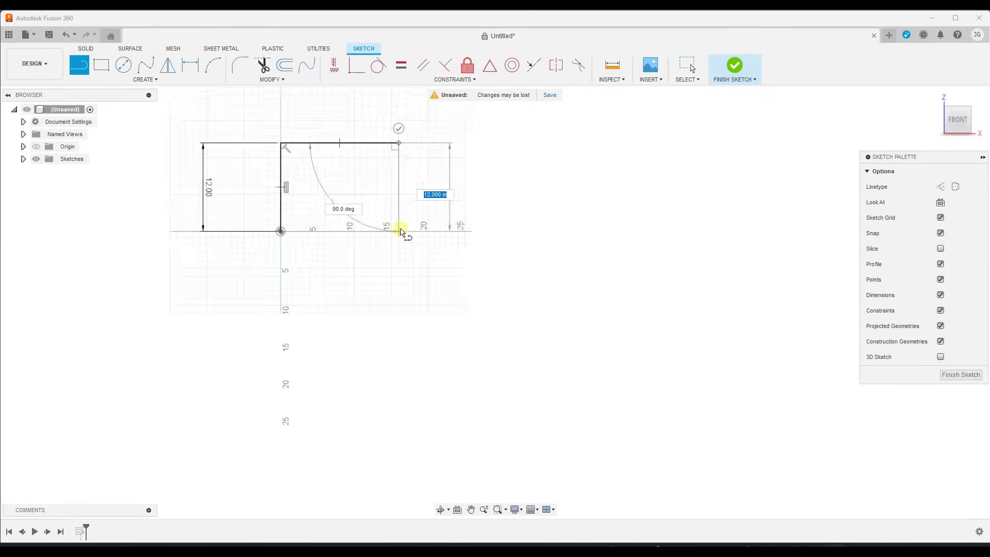
{"action": "scroll", "coordinate": [397, 234], "scroll_direction": "up", "scroll_amount": 3}
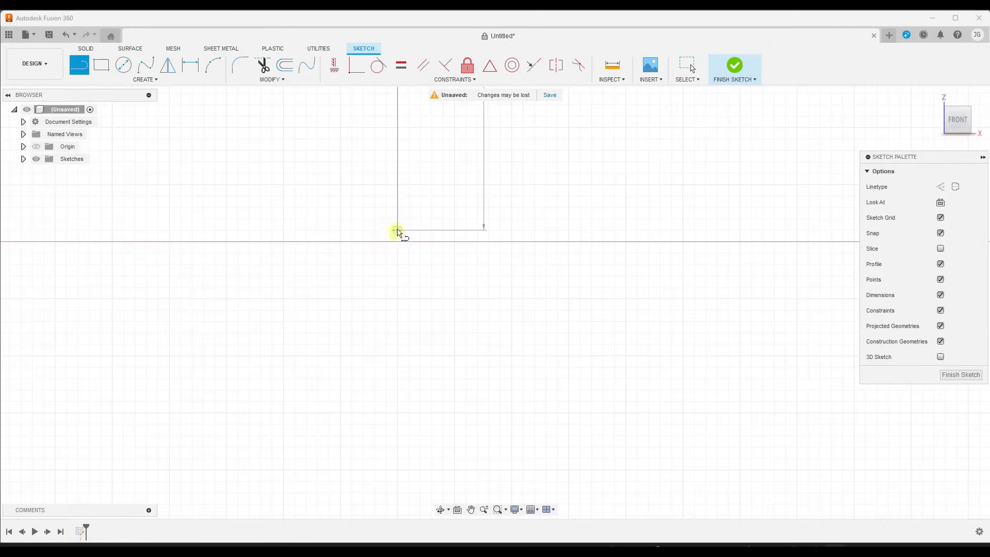
{"action": "scroll", "coordinate": [395, 215], "scroll_direction": "up", "scroll_amount": 3}
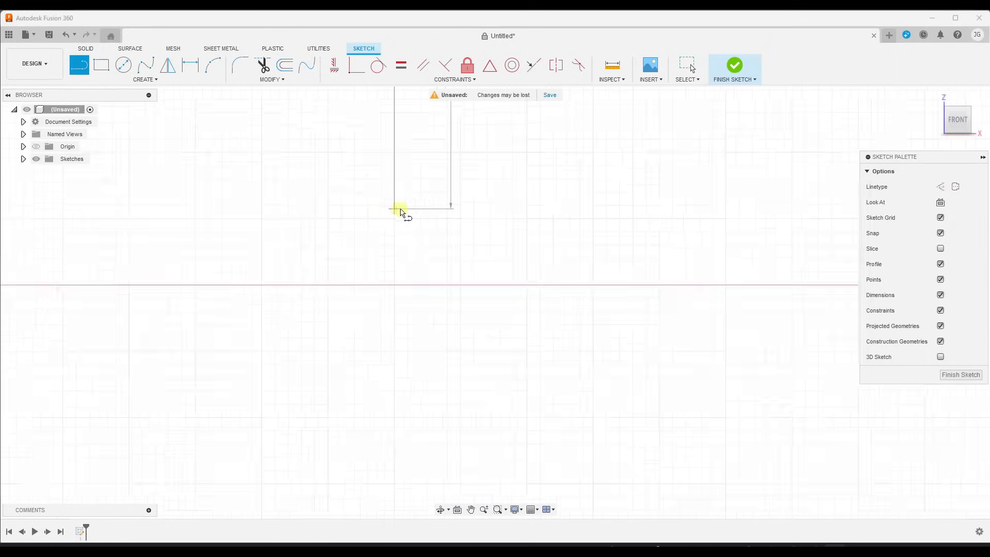
{"action": "scroll", "coordinate": [394, 217], "scroll_direction": "down", "scroll_amount": 5}
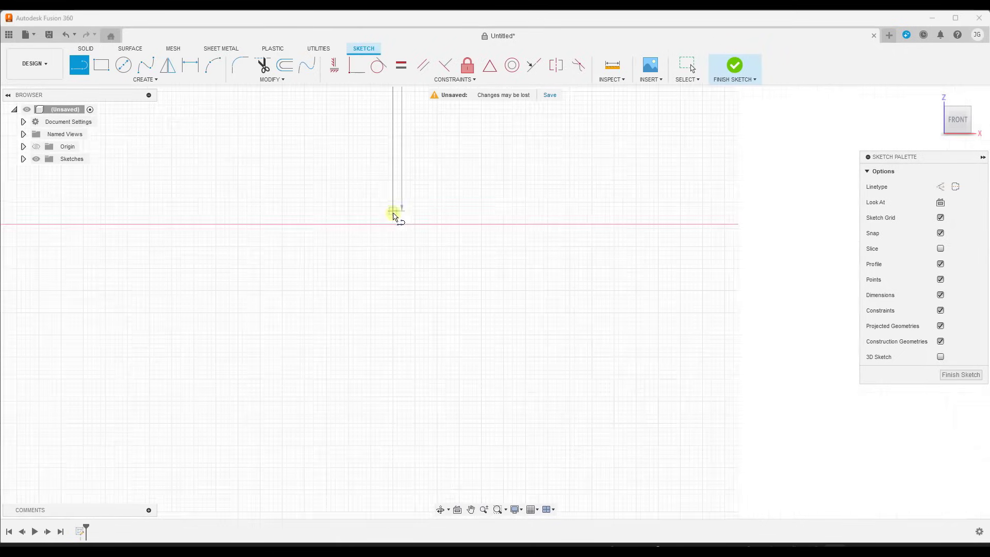
{"action": "scroll", "coordinate": [395, 220], "scroll_direction": "down", "scroll_amount": 2}
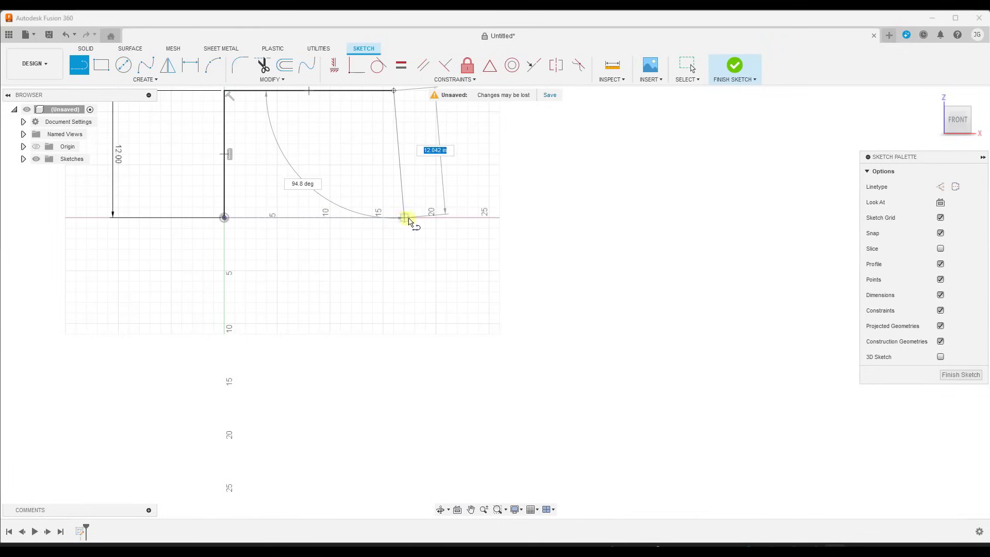
{"action": "left_click", "coordinate": [393, 217]}
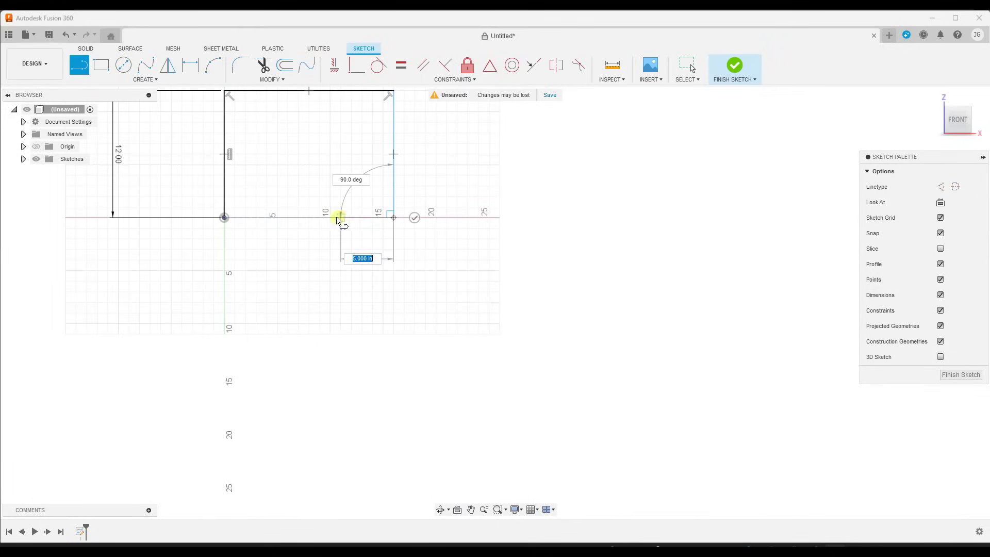
{"action": "left_click", "coordinate": [224, 218]}
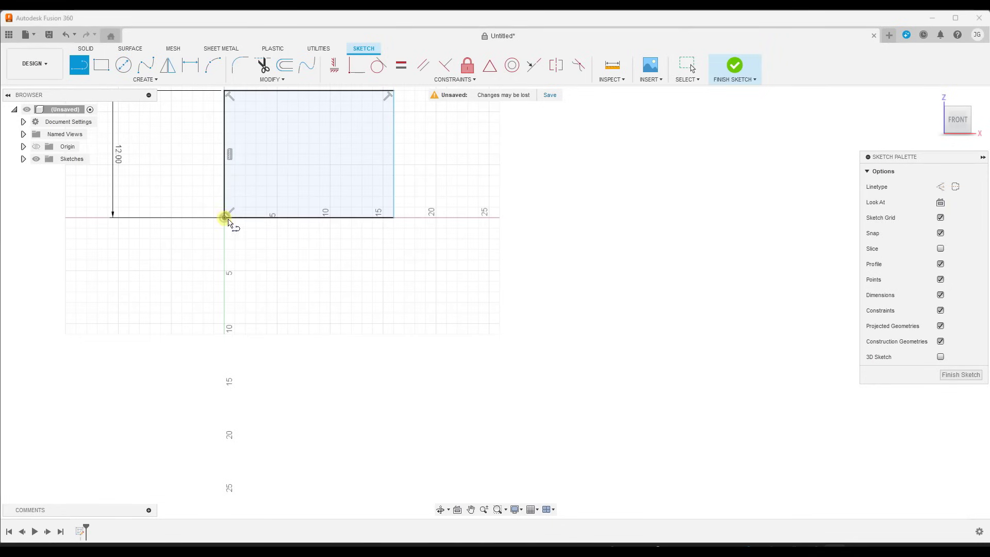
{"action": "scroll", "coordinate": [366, 274], "scroll_direction": "down", "scroll_amount": 3}
{"action": "scroll", "coordinate": [293, 158], "scroll_direction": "up", "scroll_amount": 2}
{"action": "scroll", "coordinate": [349, 235], "scroll_direction": "up", "scroll_amount": 2}
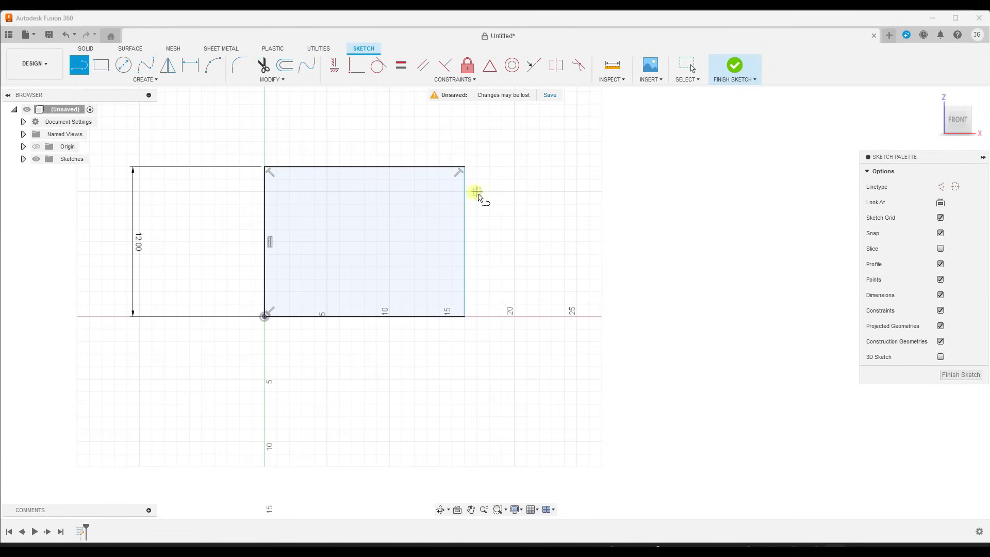
{"action": "scroll", "coordinate": [440, 369], "scroll_direction": "down", "scroll_amount": 3}
{"action": "scroll", "coordinate": [412, 253], "scroll_direction": "up", "scroll_amount": 3}
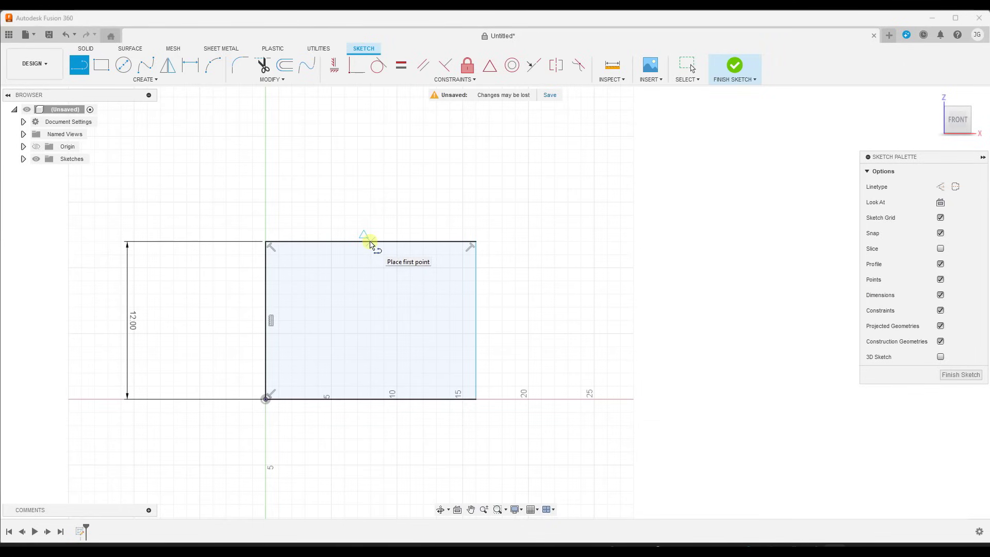
Draw a 9 in vertical line up from the midpoint of the rectangle's upper edge, and join its upper end to both upper corners
{"action": "left_click", "coordinate": [371, 242]}
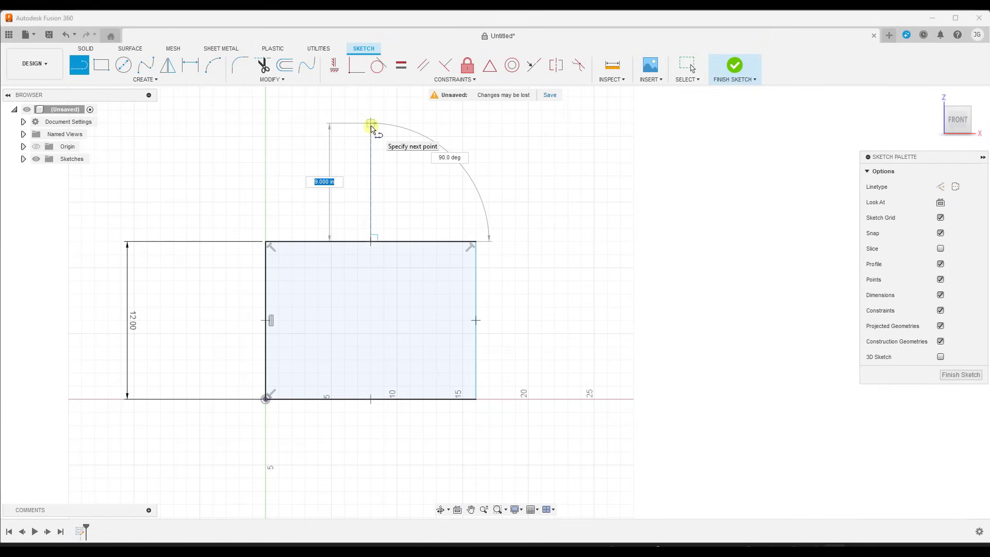
{"action": "left_click", "coordinate": [371, 125]}
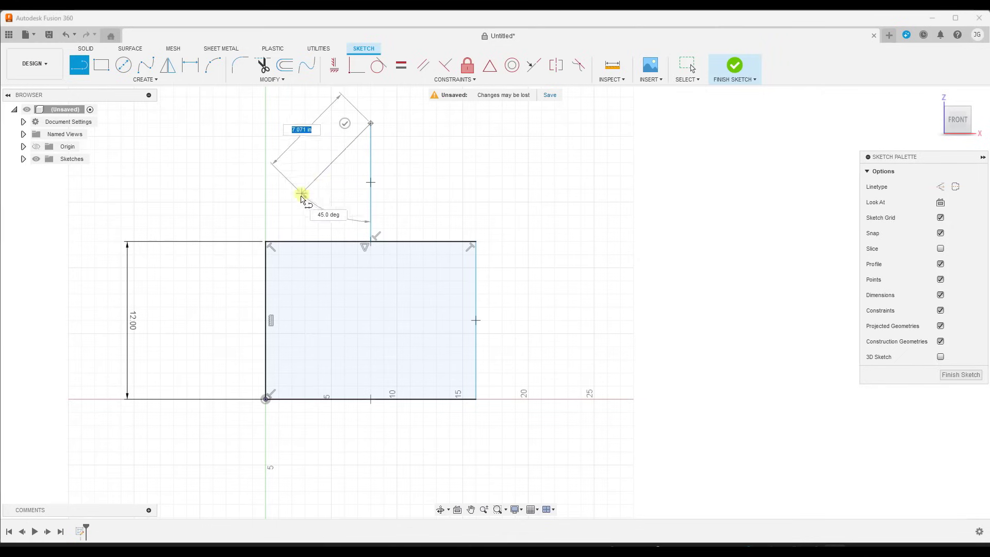
{"action": "left_click", "coordinate": [266, 242]}
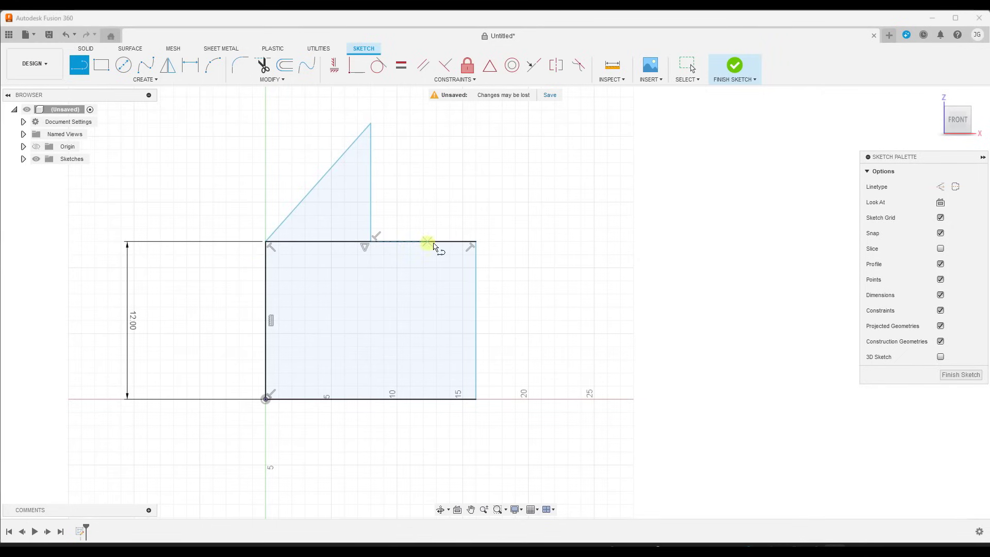
{"action": "left_click", "coordinate": [476, 243]}
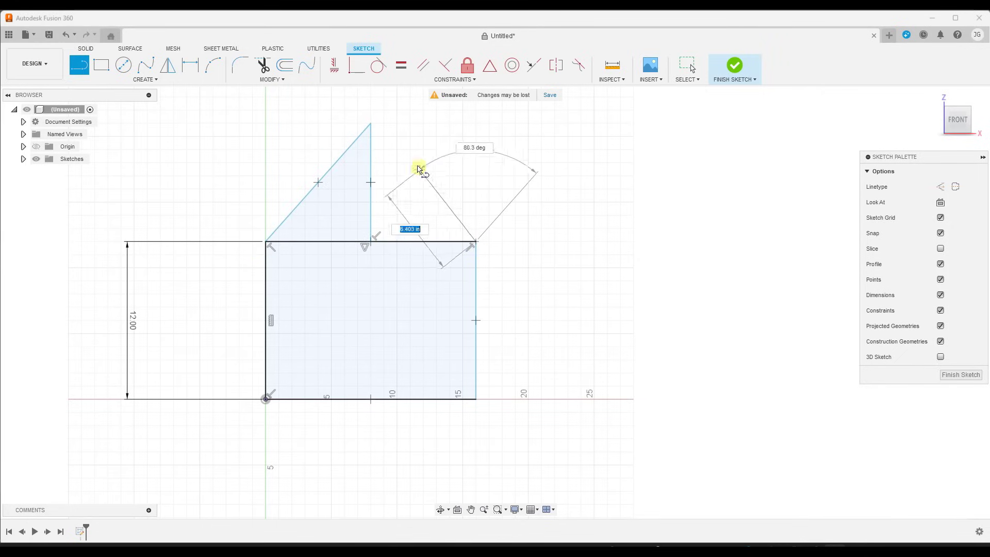
{"action": "left_click", "coordinate": [371, 125]}
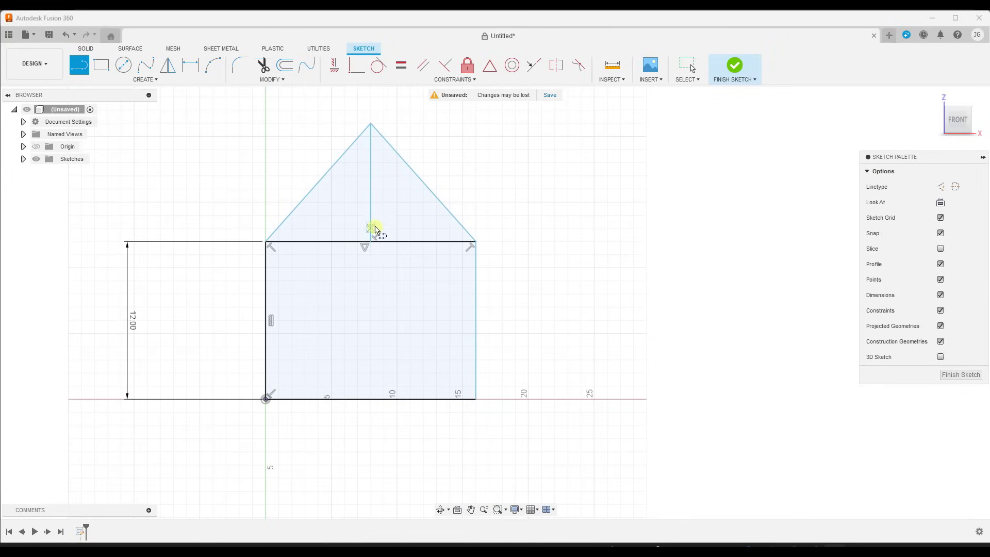
Delete the vertical centre line inside the triangle, keeping the two sloped lines
{"action": "right_click", "coordinate": [373, 191]}
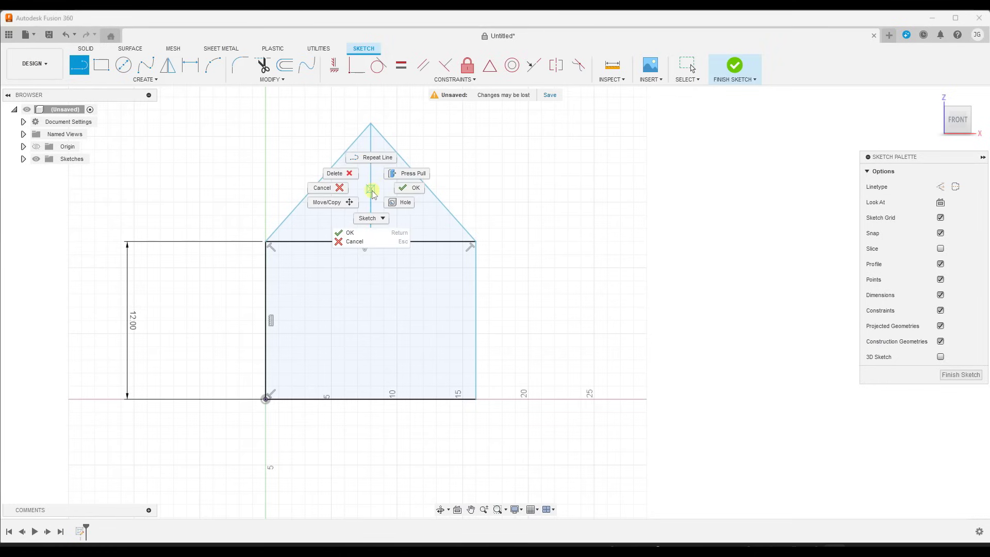
{"action": "left_click", "coordinate": [371, 191]}
{"action": "key", "text": "Escape"}
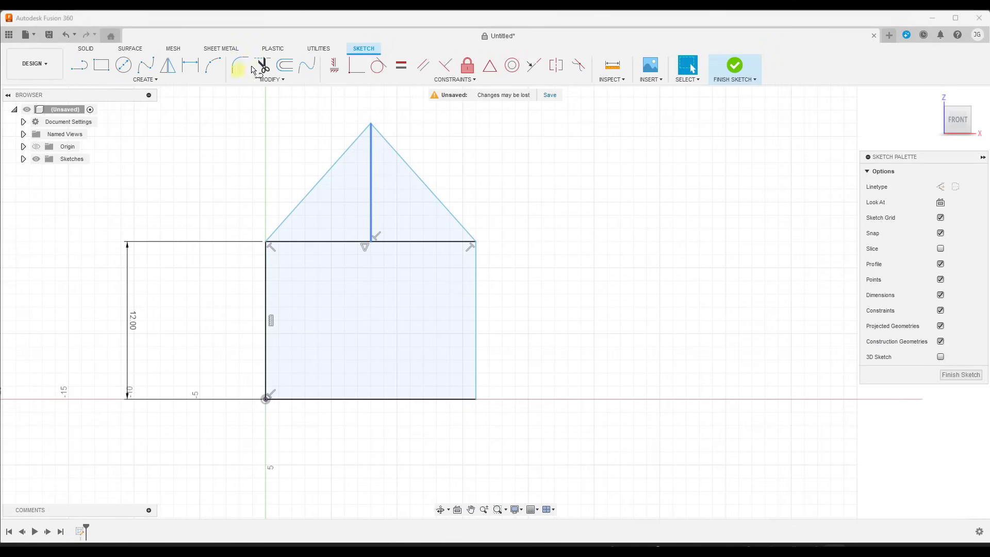
{"action": "left_click", "coordinate": [371, 190]}
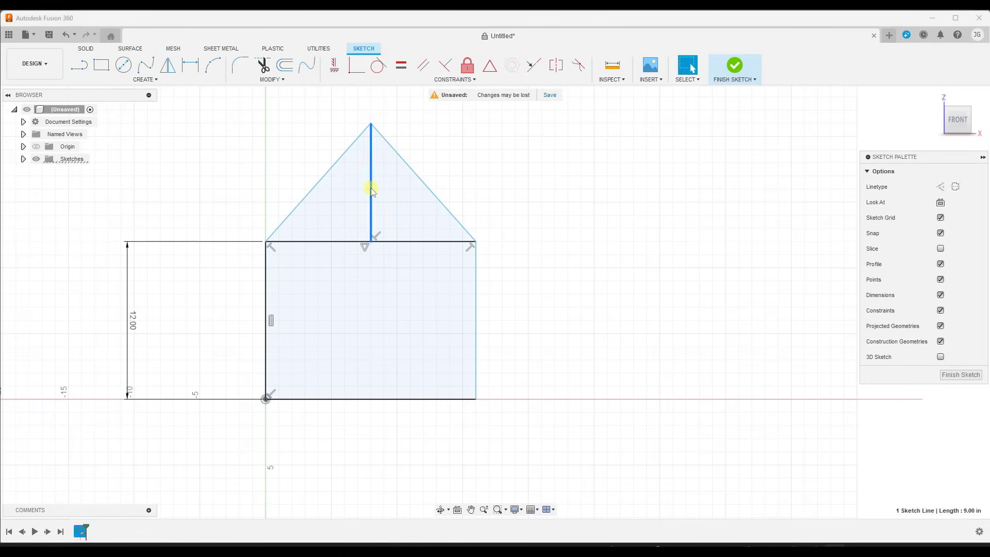
{"action": "left_click", "coordinate": [497, 165]}
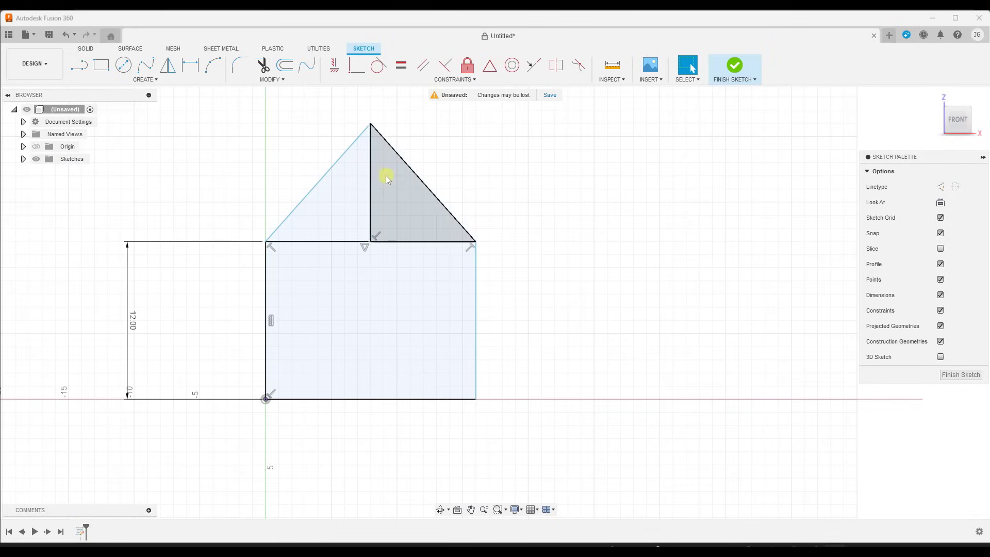
{"action": "left_click", "coordinate": [371, 172]}
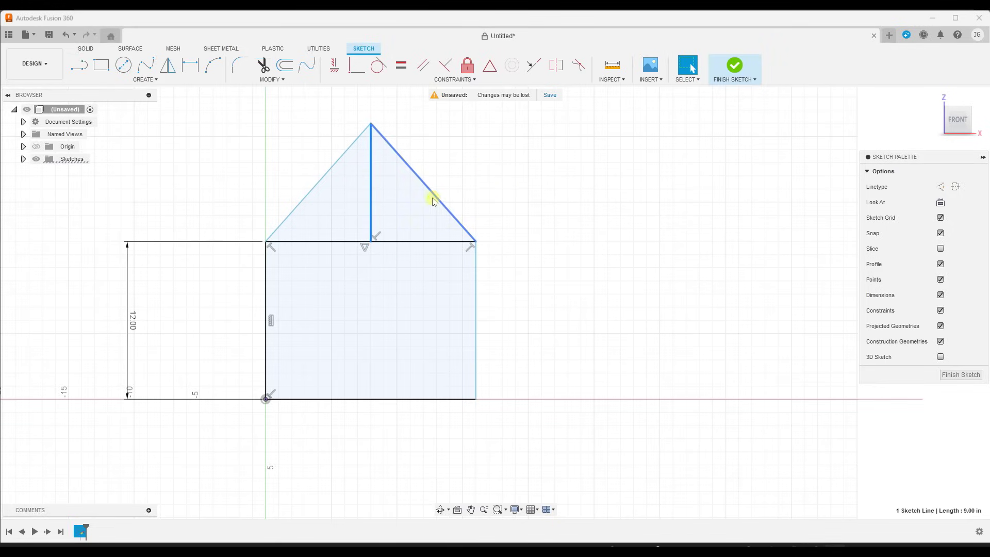
{"action": "left_click", "coordinate": [462, 169]}
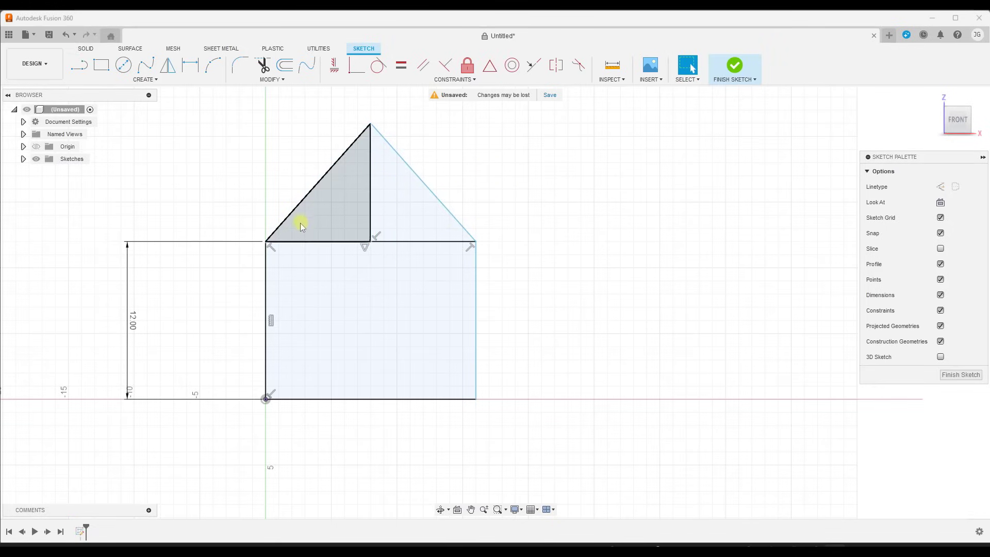
{"action": "left_click", "coordinate": [370, 203]}
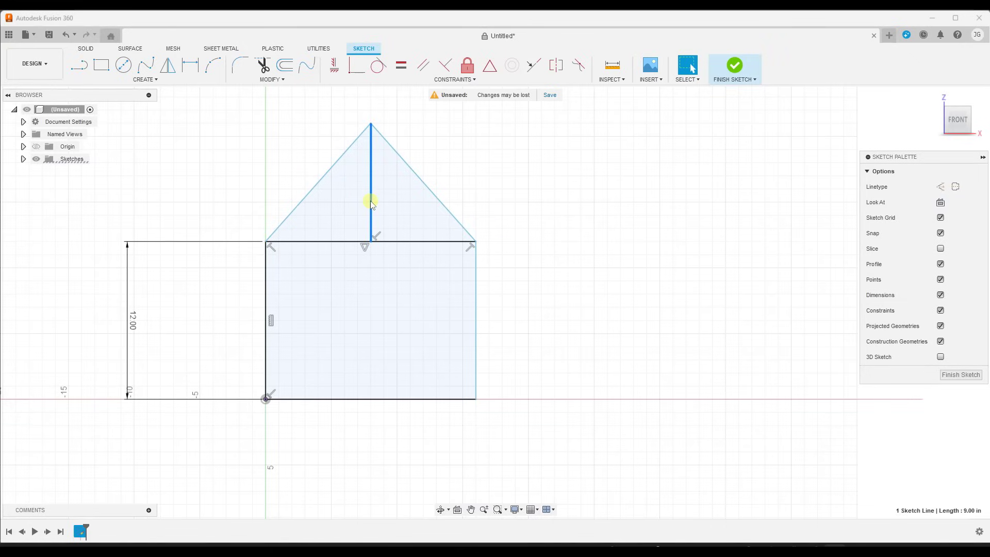
{"action": "key", "text": "Delete"}
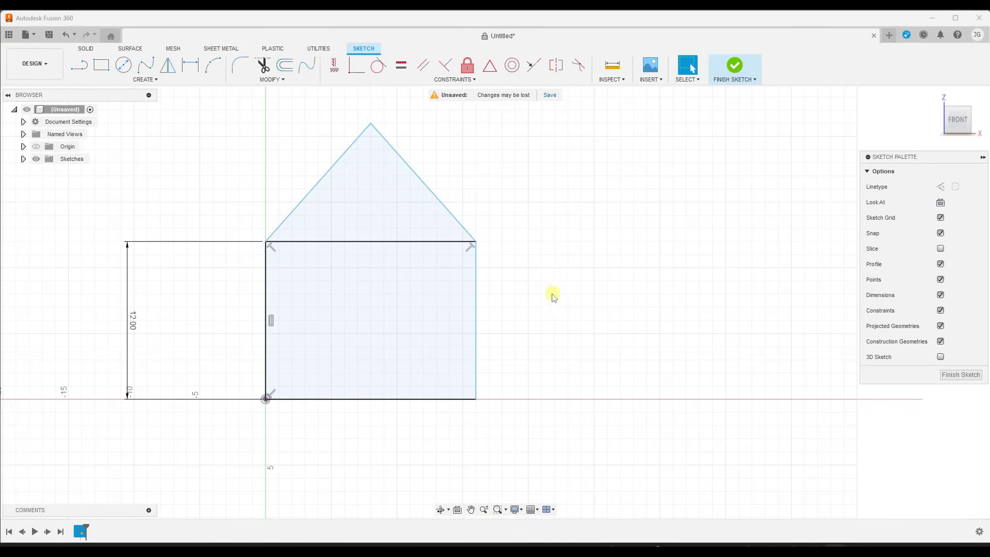
Fillet the triangle's peak between the two sloped lines with a 1.5 in radius
{"action": "left_click", "coordinate": [371, 125]}
{"action": "left_click", "coordinate": [241, 65]}
{"action": "left_click", "coordinate": [355, 140]}
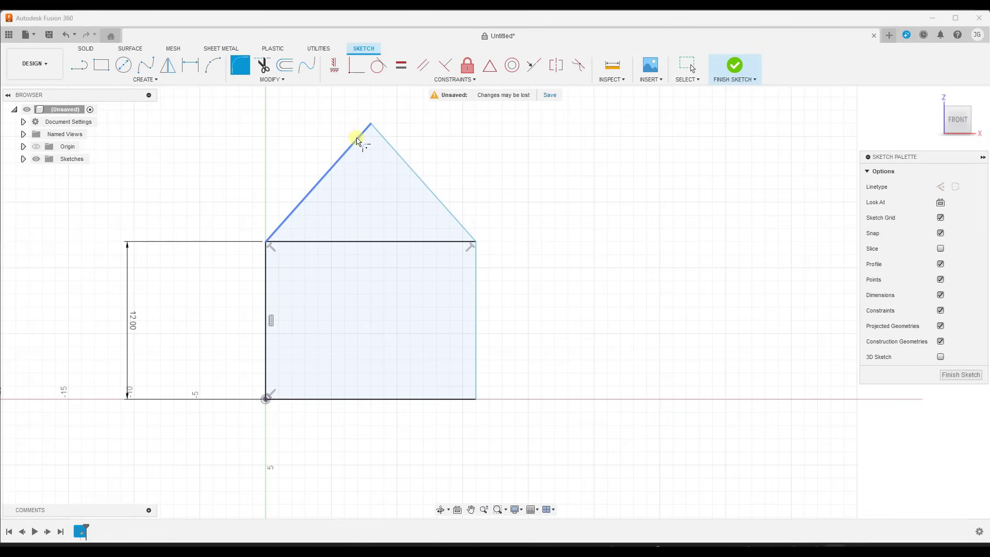
{"action": "left_click", "coordinate": [389, 147]}
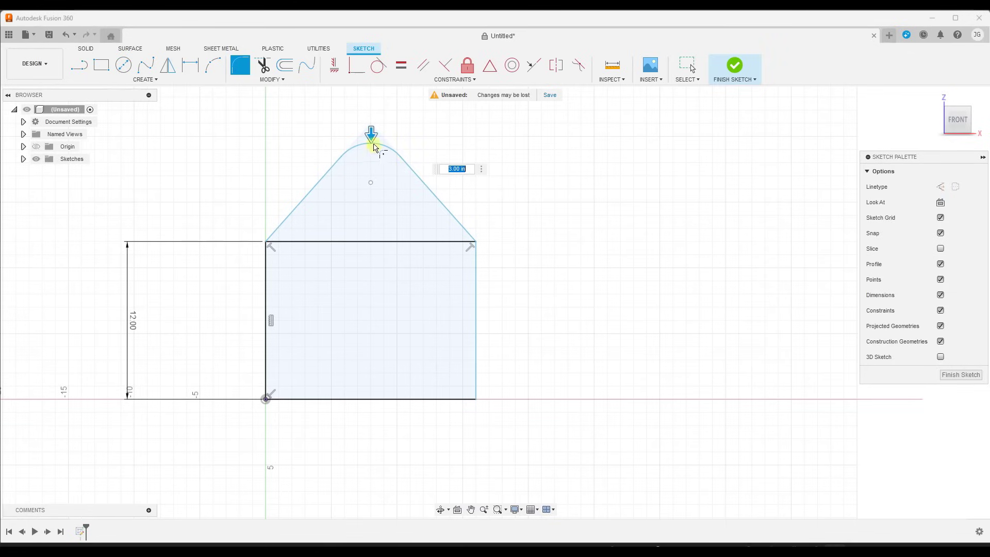
{"action": "left_click_drag", "start_coordinate": [371, 132], "coordinate": [371, 125]}
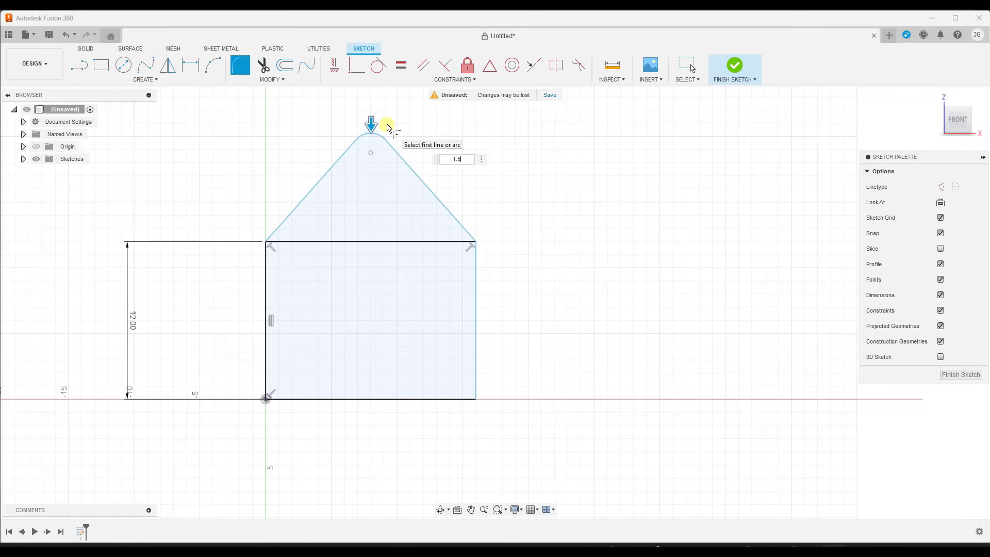
{"action": "key", "text": "Return"}
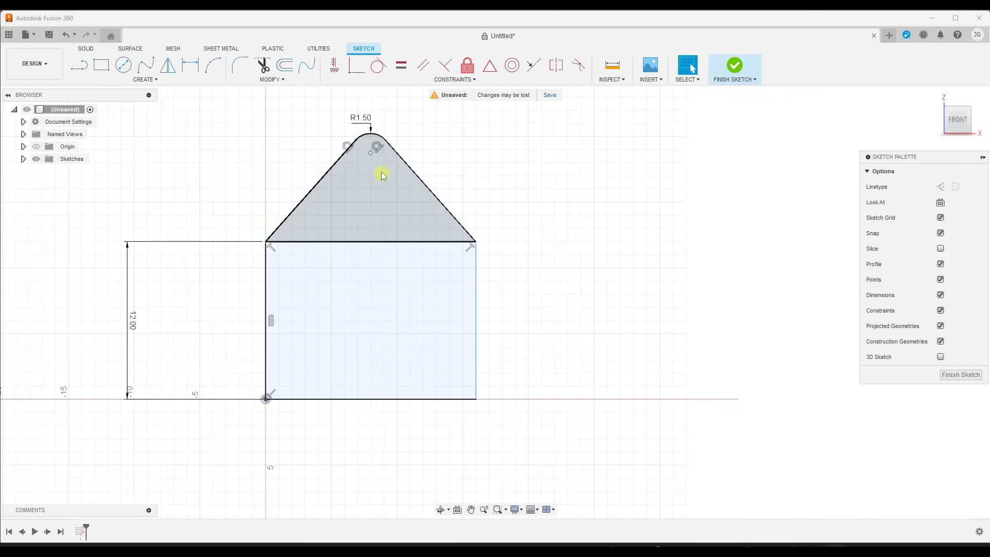
Draw a 1.5 in diameter circle centred on the peak fillet's centre point and finish the sketch
{"action": "scroll", "coordinate": [370, 152], "scroll_direction": "up", "scroll_amount": 4}
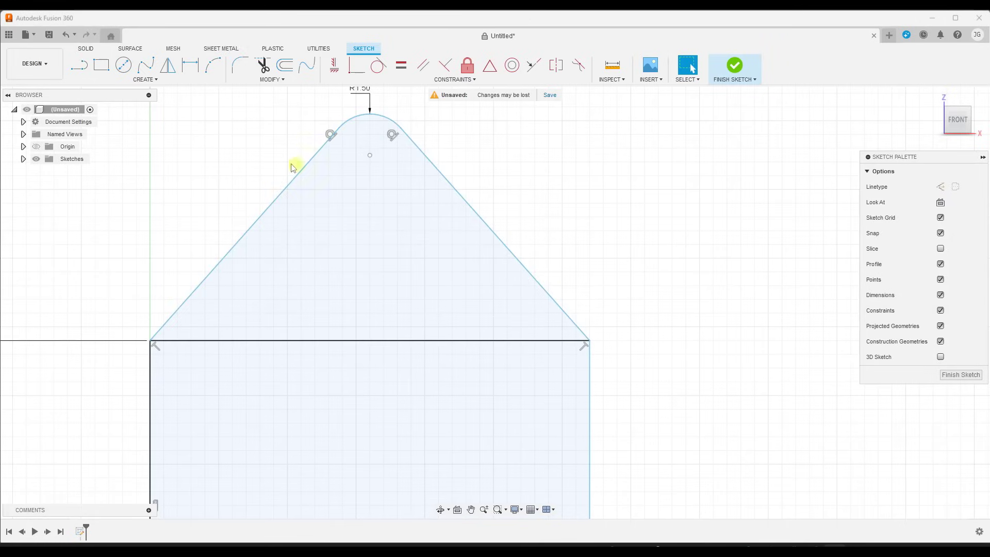
{"action": "left_click", "coordinate": [122, 67]}
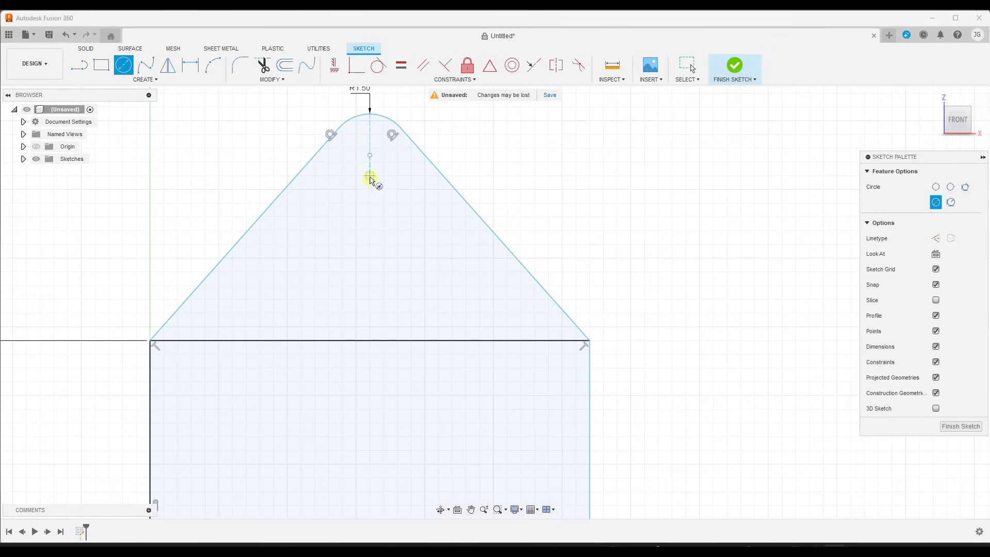
{"action": "left_click", "coordinate": [370, 154]}
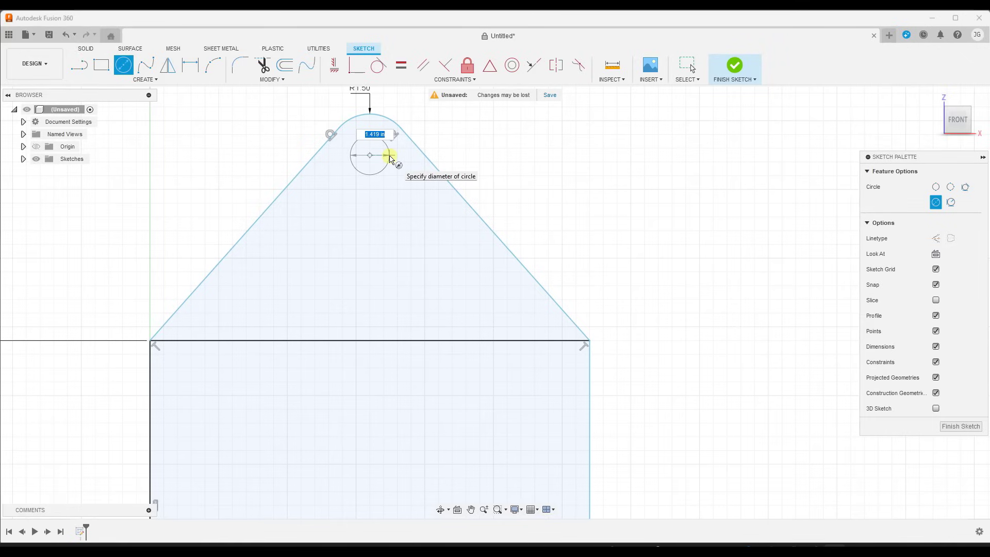
{"action": "key", "text": "Return"}
{"action": "key", "text": "Escape"}
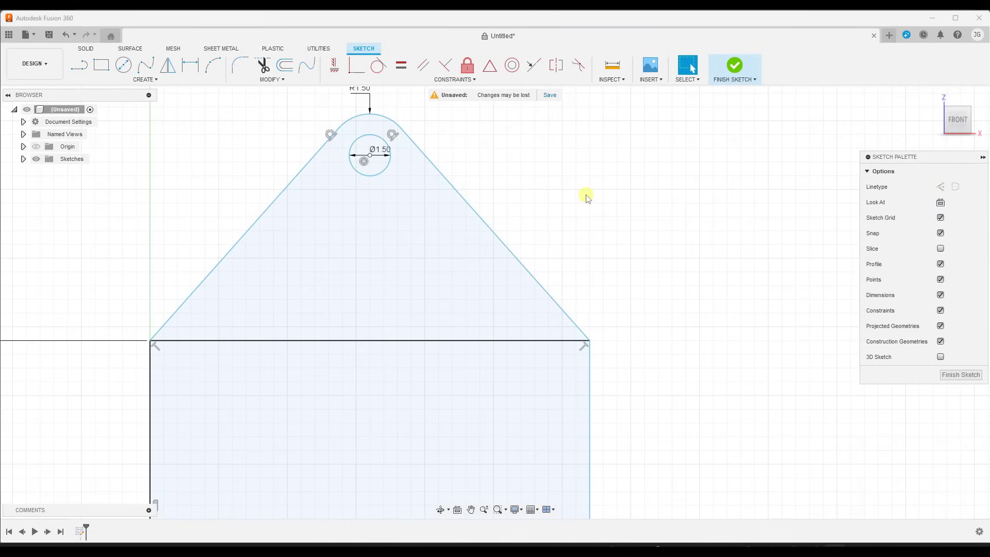
{"action": "scroll", "coordinate": [423, 206], "scroll_direction": "down", "scroll_amount": 3}
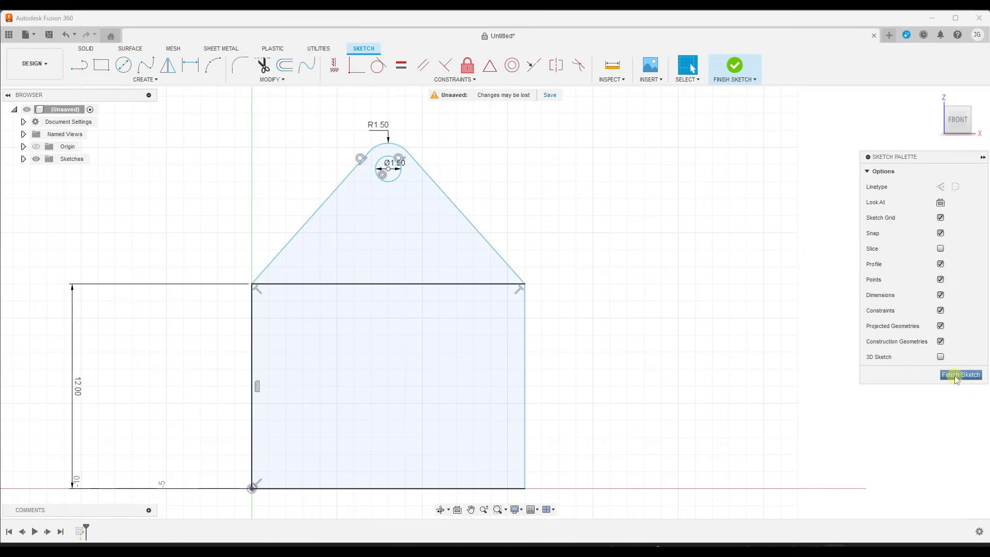
{"action": "left_click", "coordinate": [957, 379]}
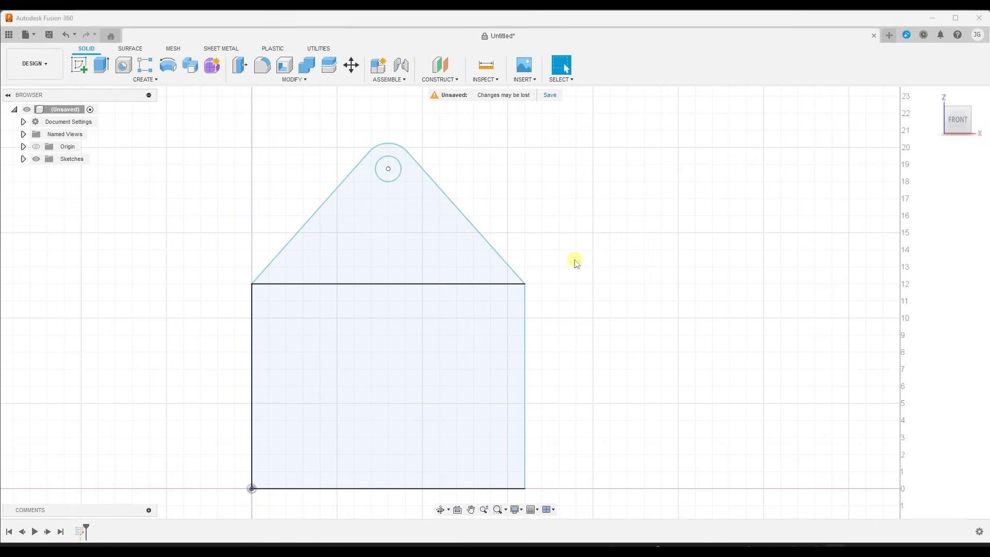
Examine the finished sketch from angled, front, top and right views
{"action": "middle_click_drag", "start_coordinate": [579, 248], "coordinate": [521, 261], "text": "shift"}
{"action": "scroll", "coordinate": [535, 261], "scroll_direction": "down", "scroll_amount": 3}
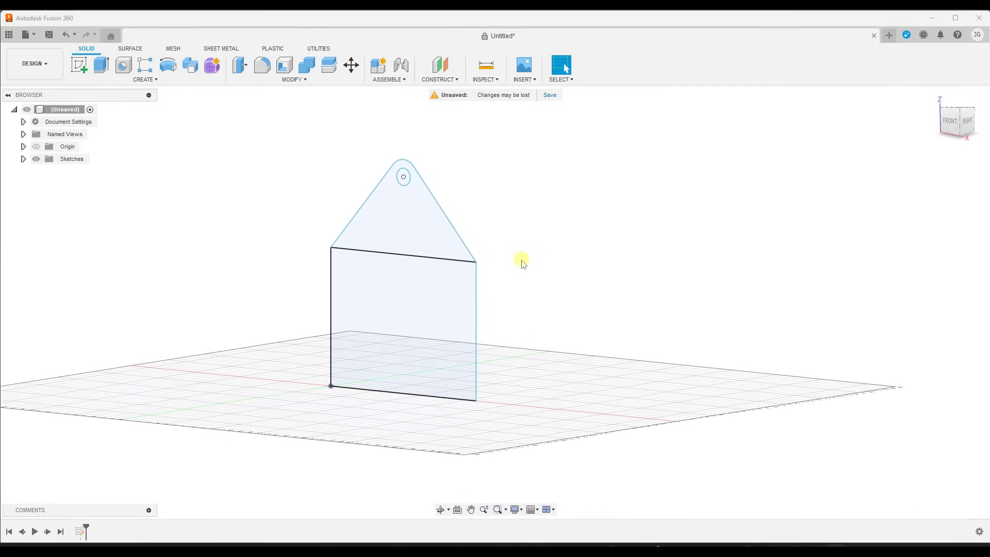
{"action": "left_click", "coordinate": [950, 123]}
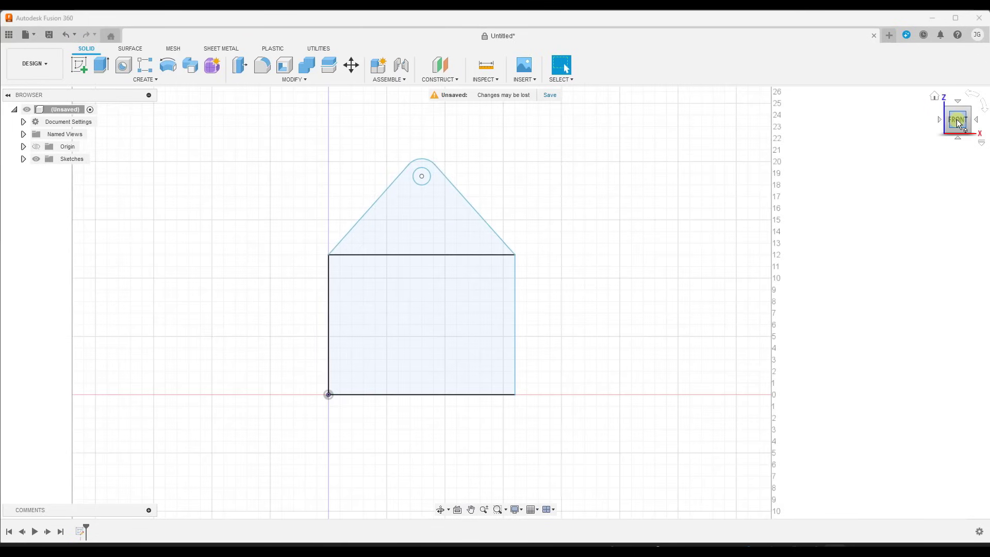
{"action": "middle_click_drag", "start_coordinate": [533, 258], "coordinate": [509, 262], "text": "shift"}
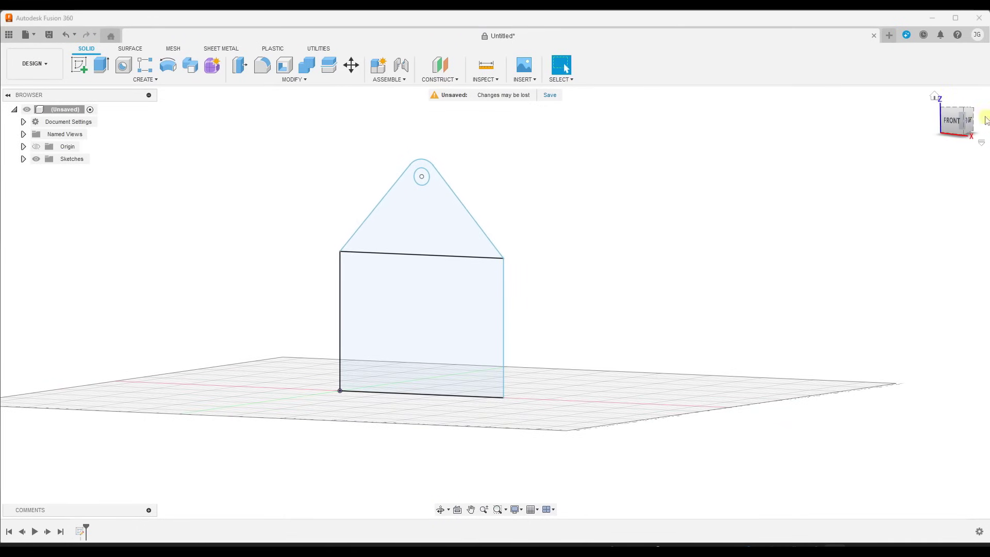
{"action": "left_click_drag", "start_coordinate": [955, 119], "coordinate": [950, 135]}
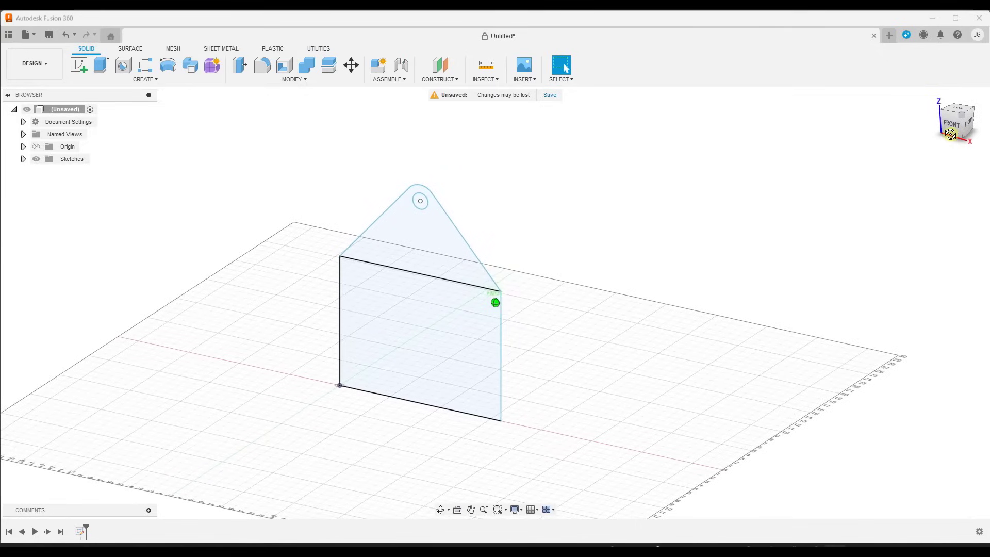
{"action": "left_click", "coordinate": [958, 108]}
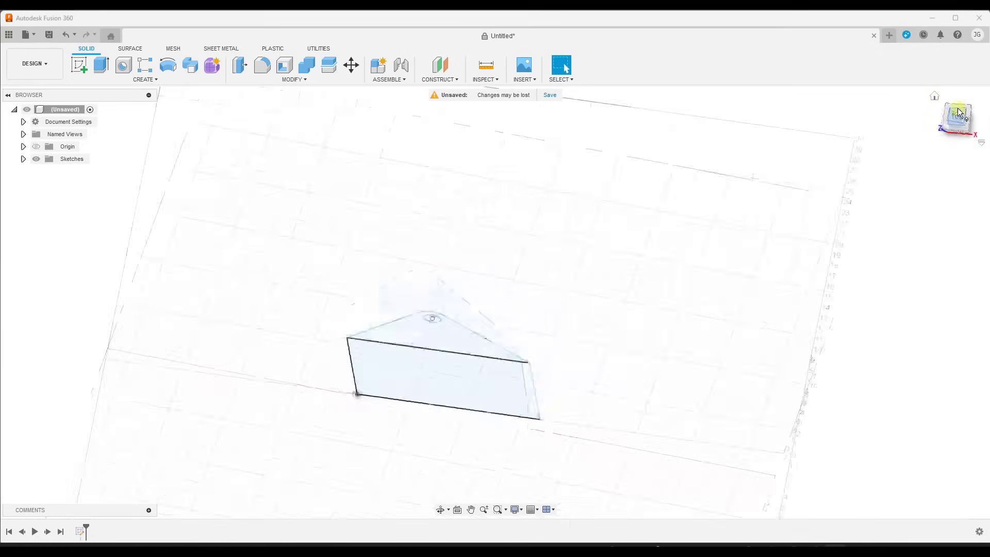
{"action": "left_click", "coordinate": [959, 141]}
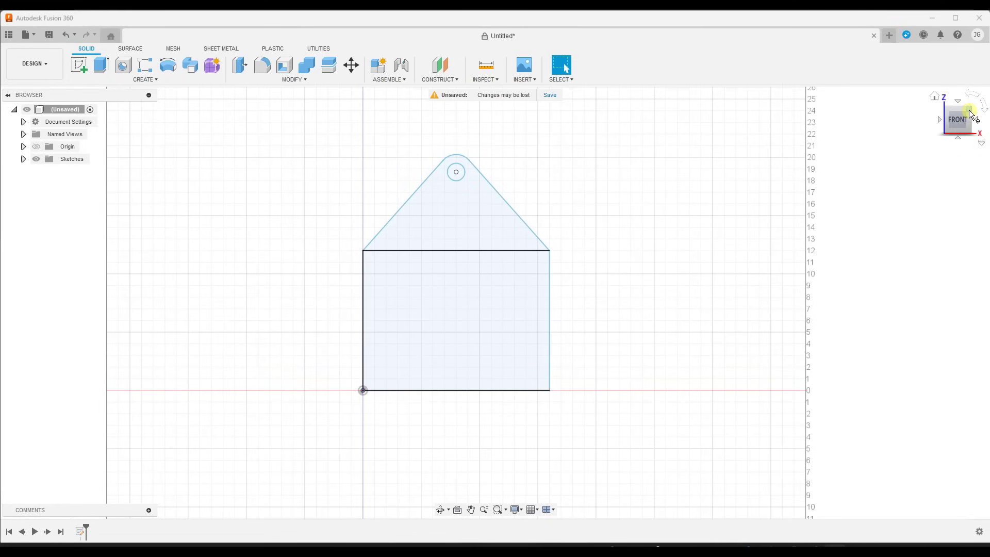
{"action": "left_click", "coordinate": [969, 110]}
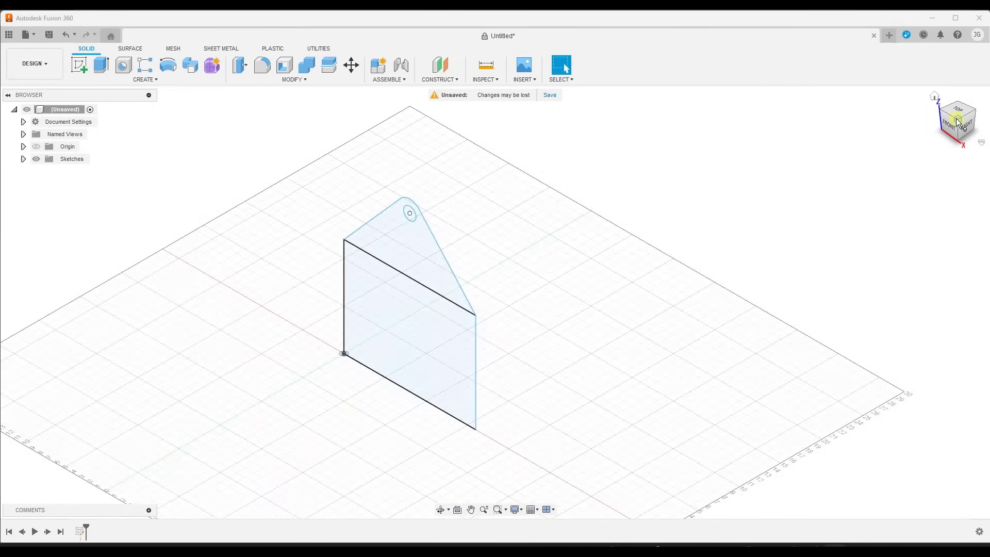
{"action": "left_click", "coordinate": [966, 130]}
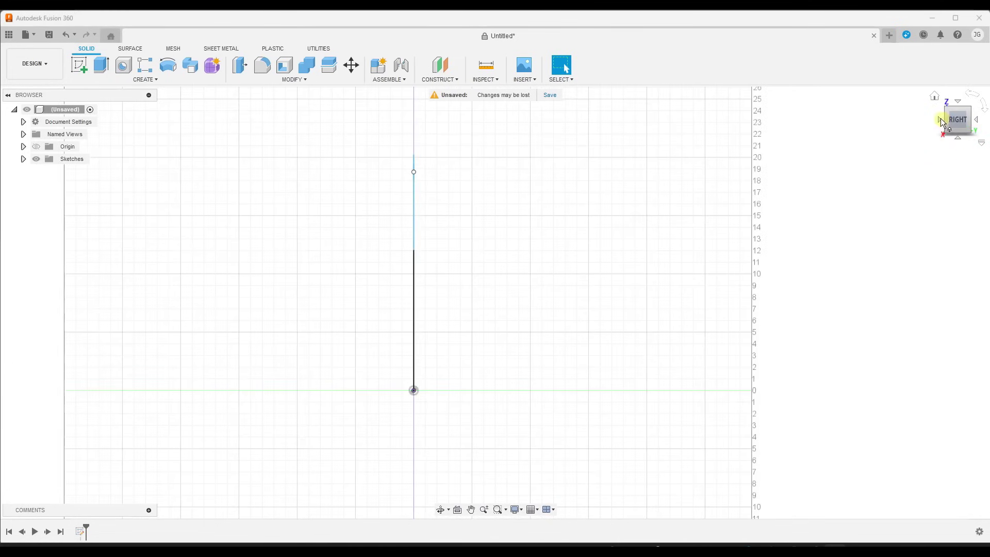
{"action": "left_click", "coordinate": [941, 119]}
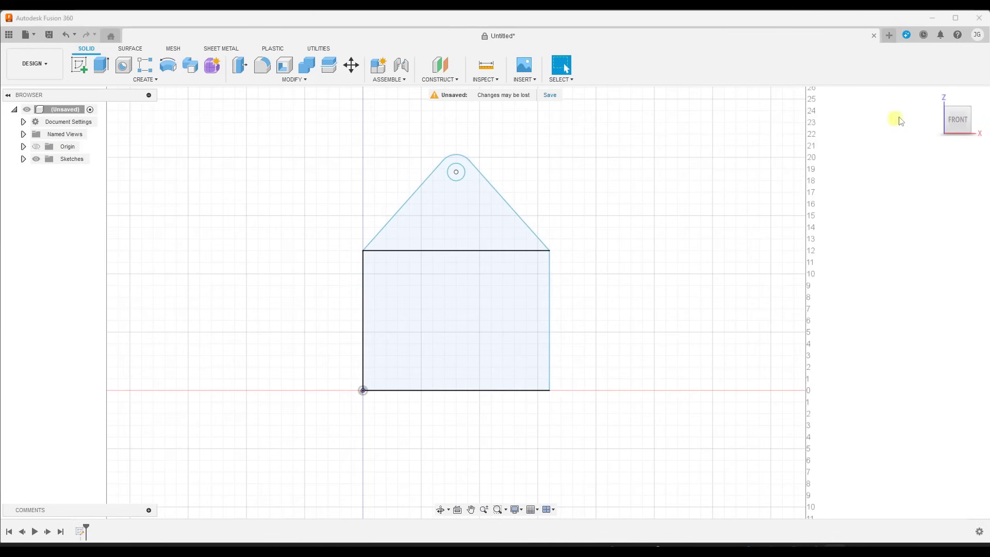
Try extruding only the rectangular profile about 20.256 in as a new body, and clear the profile selection
{"action": "left_click", "coordinate": [969, 109]}
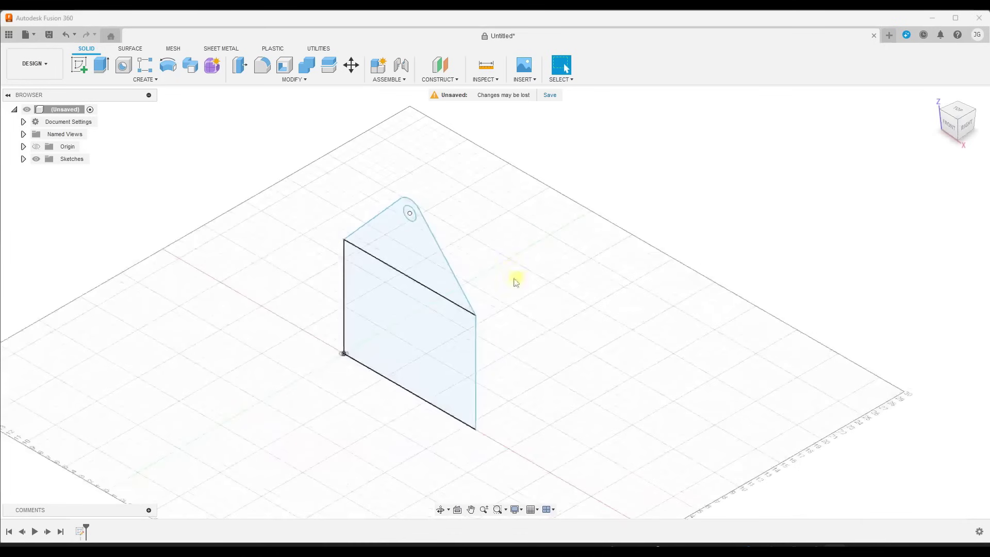
{"action": "scroll", "coordinate": [309, 216], "scroll_direction": "down", "scroll_amount": 2}
{"action": "scroll", "coordinate": [428, 285], "scroll_direction": "up", "scroll_amount": 4}
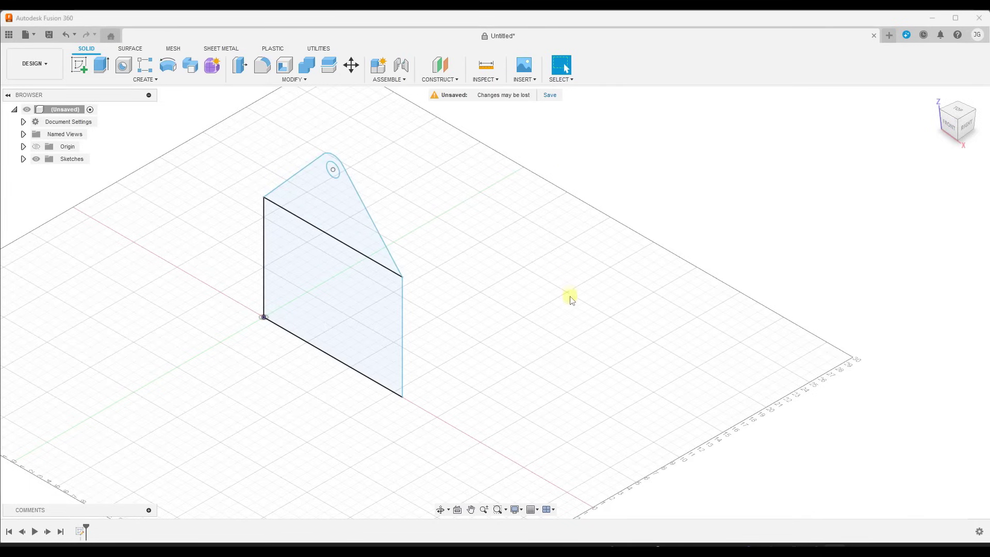
{"action": "left_click", "coordinate": [101, 66]}
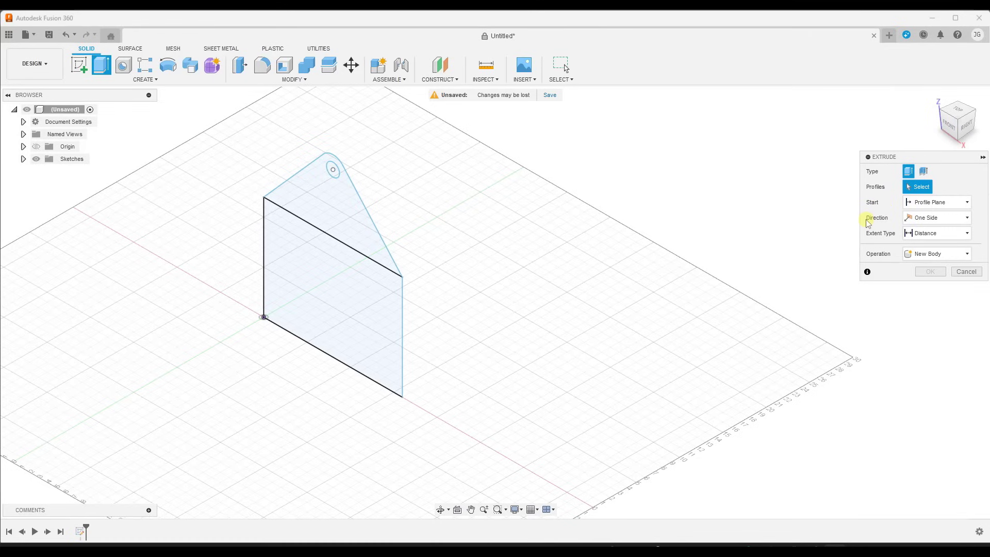
{"action": "left_click", "coordinate": [920, 189]}
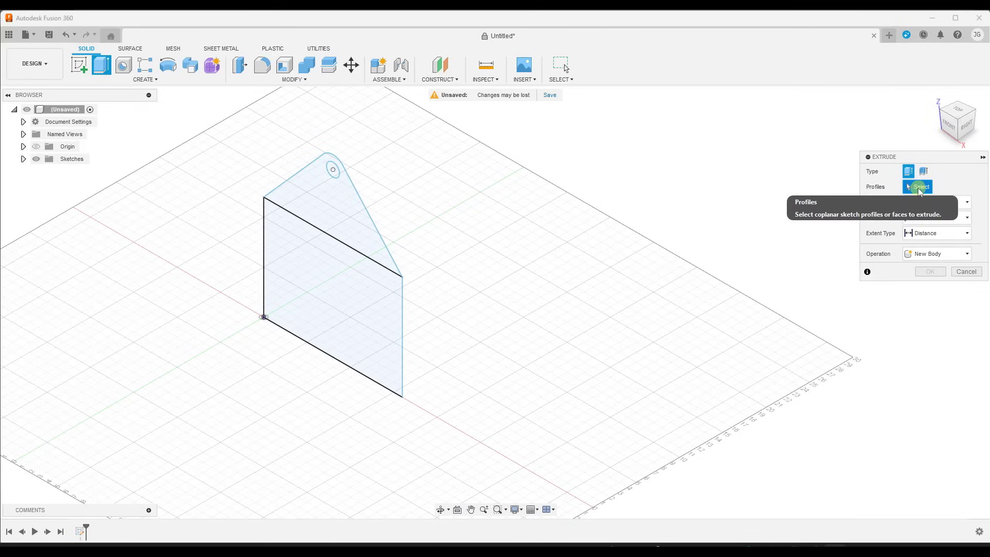
{"action": "left_click", "coordinate": [339, 283]}
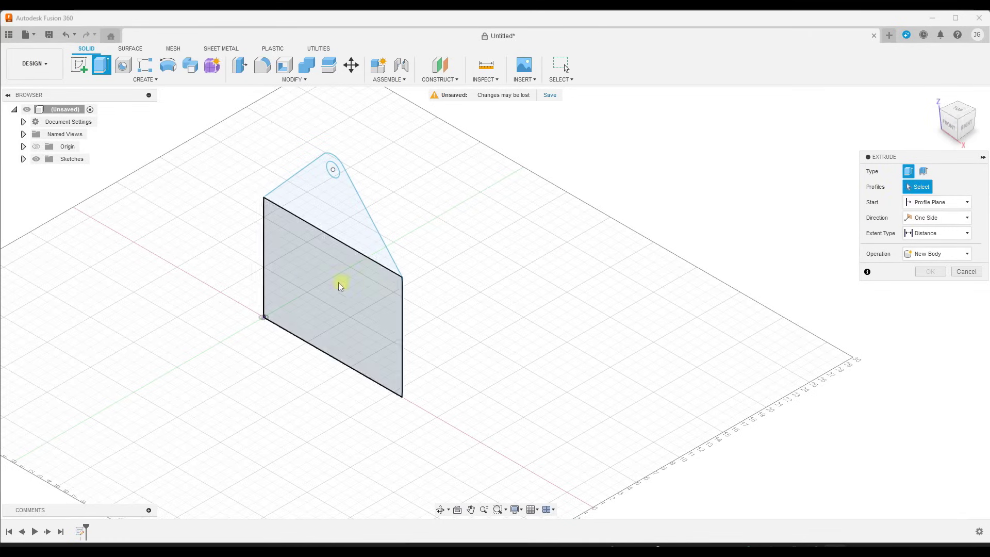
{"action": "left_click", "coordinate": [327, 312]}
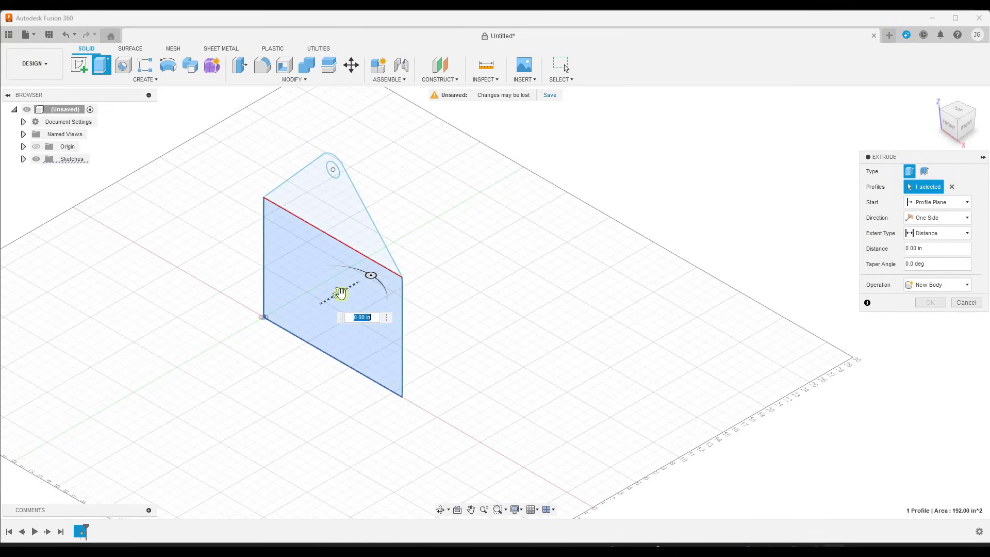
{"action": "left_click_drag", "start_coordinate": [340, 287], "coordinate": [553, 255]}
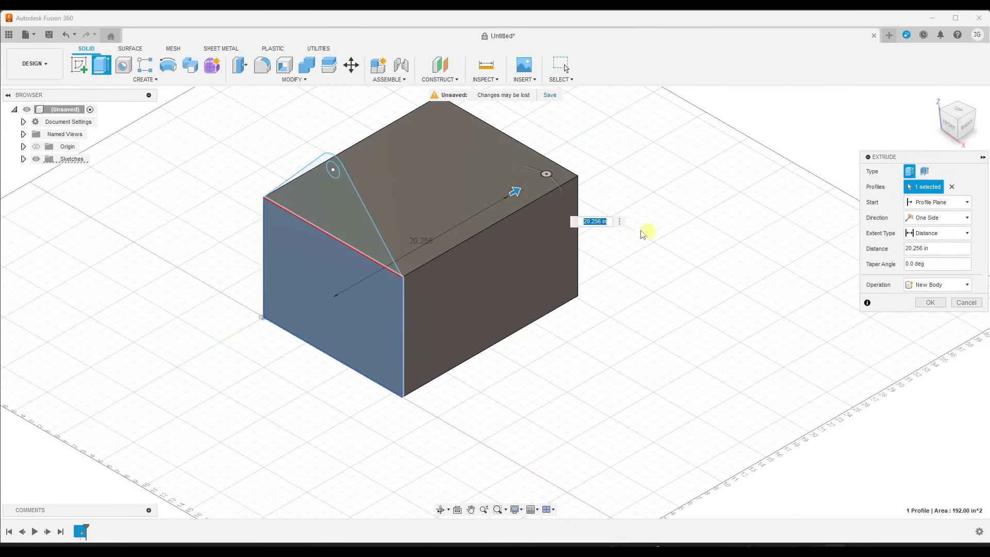
{"action": "left_click", "coordinate": [951, 186]}
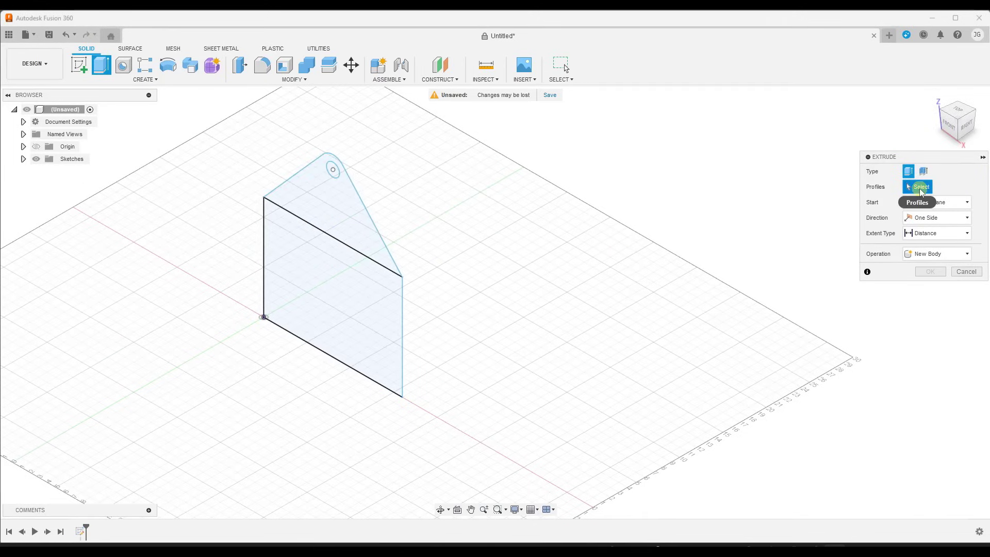
Extrude the rectangle and peaked profiles together 3/4 in as a new body, leaving out the hole circle
{"action": "left_click", "coordinate": [338, 228]}
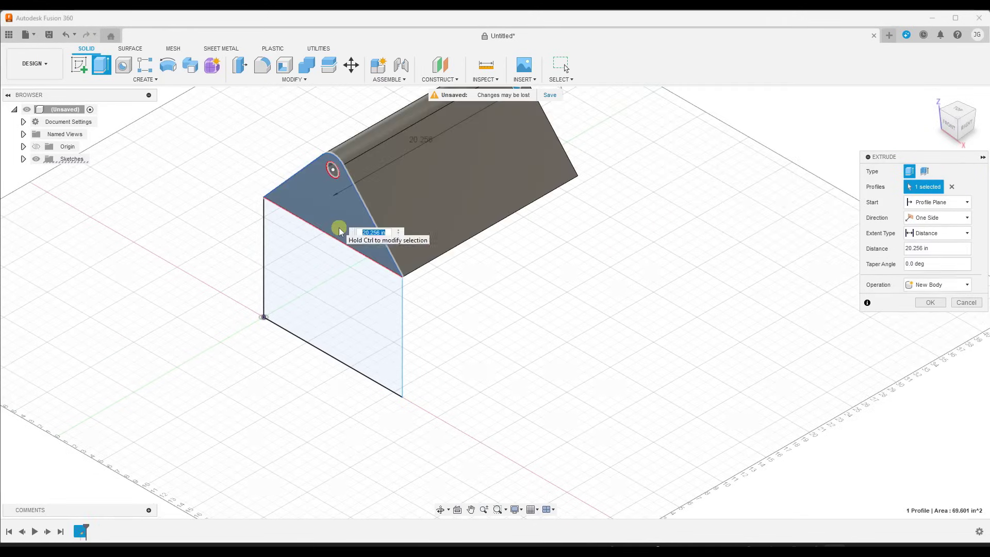
{"action": "left_click", "coordinate": [333, 280]}
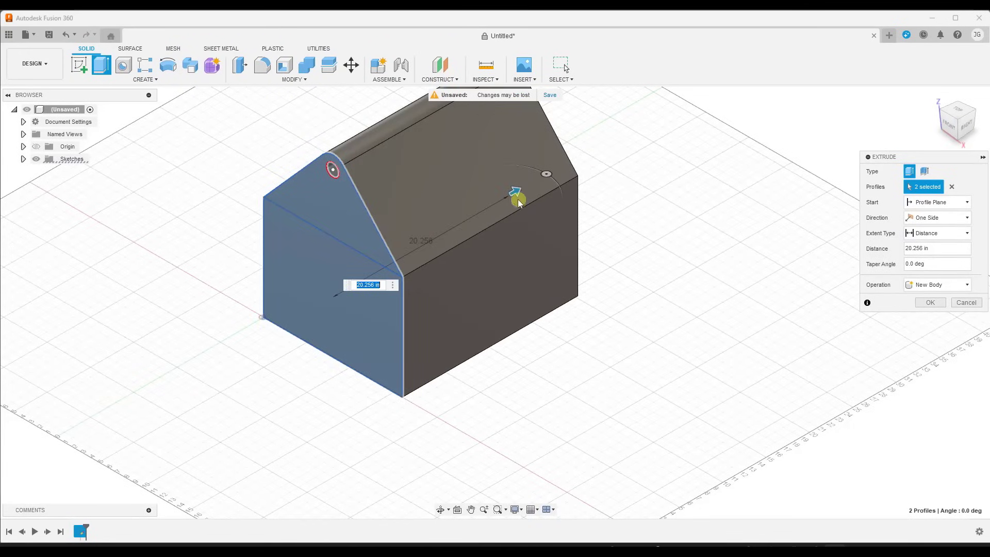
{"action": "left_click_drag", "start_coordinate": [518, 199], "coordinate": [357, 294]}
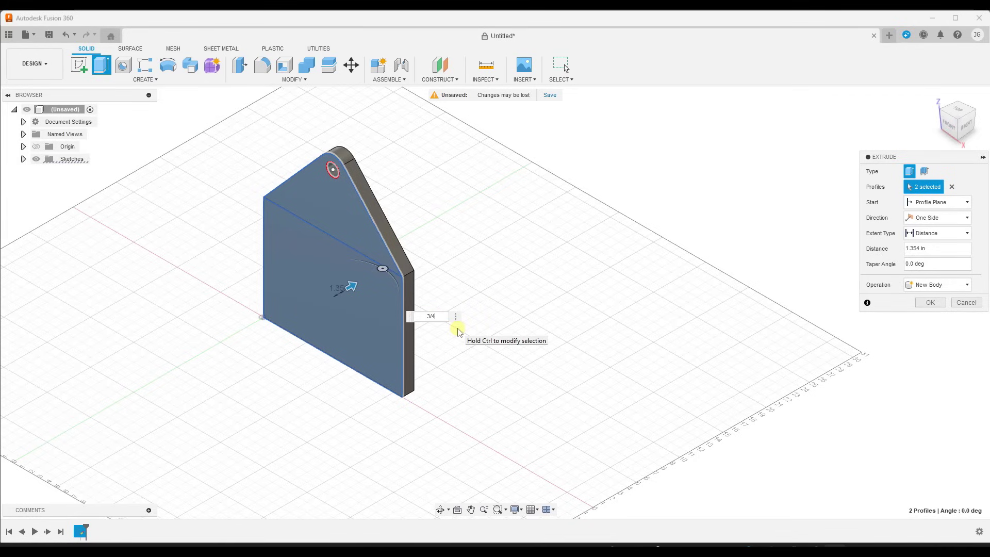
{"action": "key", "text": "Return"}
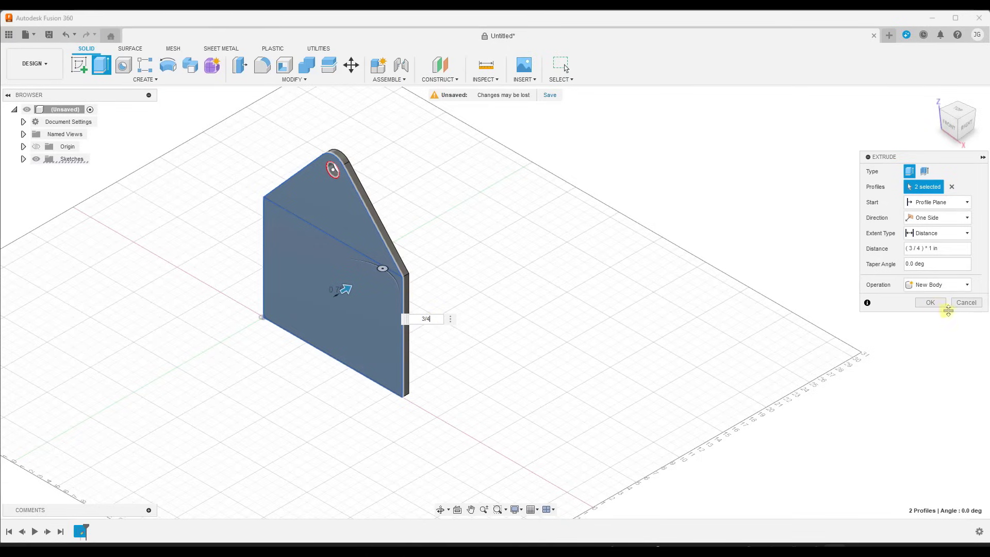
{"action": "left_click", "coordinate": [930, 303]}
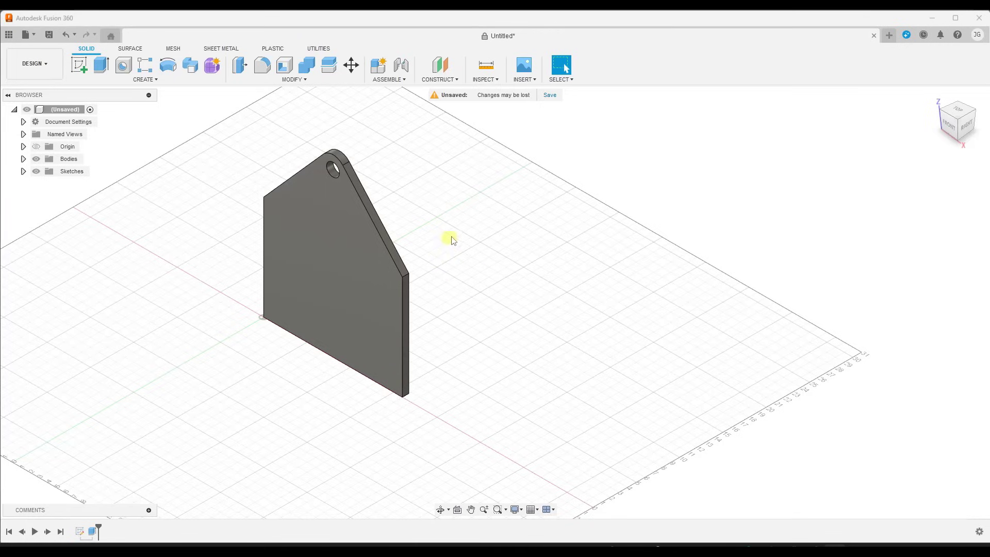
Set the default orbit type to Free Orbit in the preferences and try orbiting the plate with it
{"action": "middle_click_drag", "start_coordinate": [514, 262], "coordinate": [526, 242], "text": "shift"}
{"action": "left_click", "coordinate": [977, 35]}
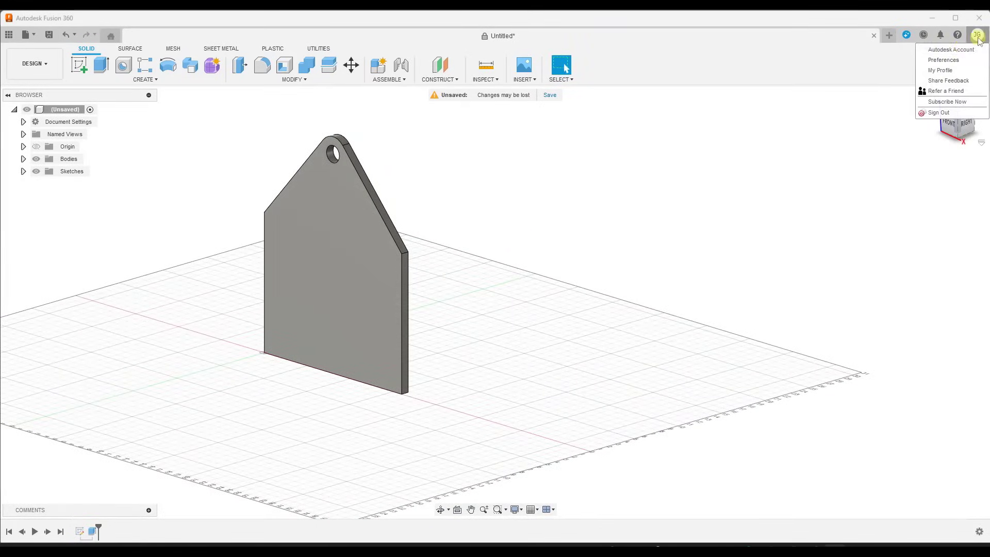
{"action": "left_click", "coordinate": [947, 61]}
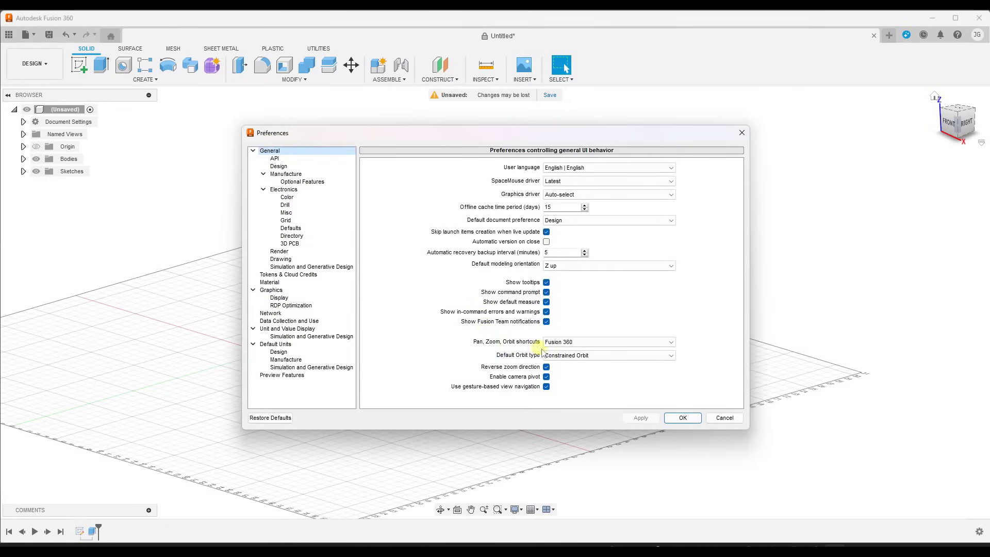
{"action": "left_click", "coordinate": [563, 355]}
{"action": "left_click", "coordinate": [562, 372]}
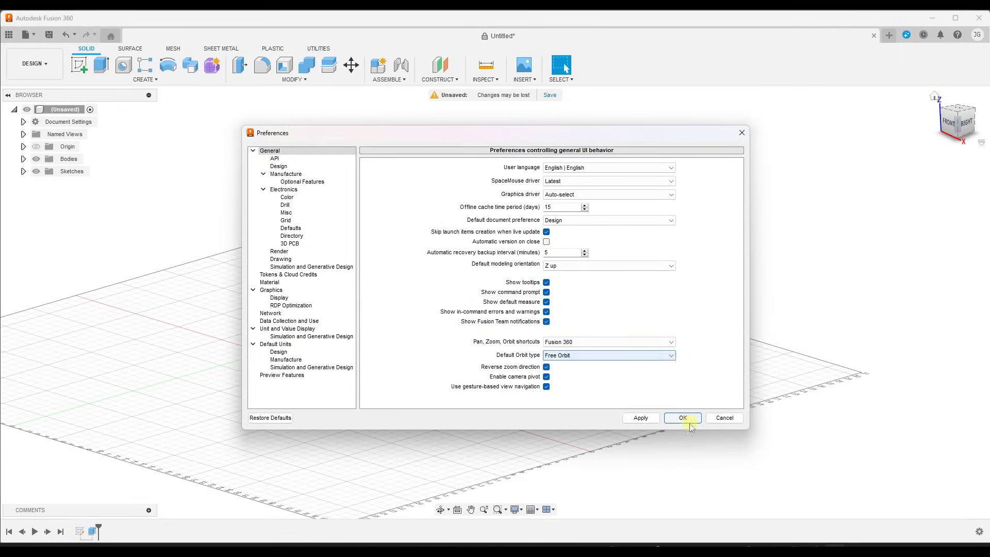
{"action": "left_click", "coordinate": [685, 418]}
{"action": "middle_click_drag", "start_coordinate": [436, 244], "coordinate": [418, 320], "text": "shift"}
Set the default orbit type back to Constrained Orbit in the preferences and orbit the plate upright
{"action": "left_click", "coordinate": [976, 36]}
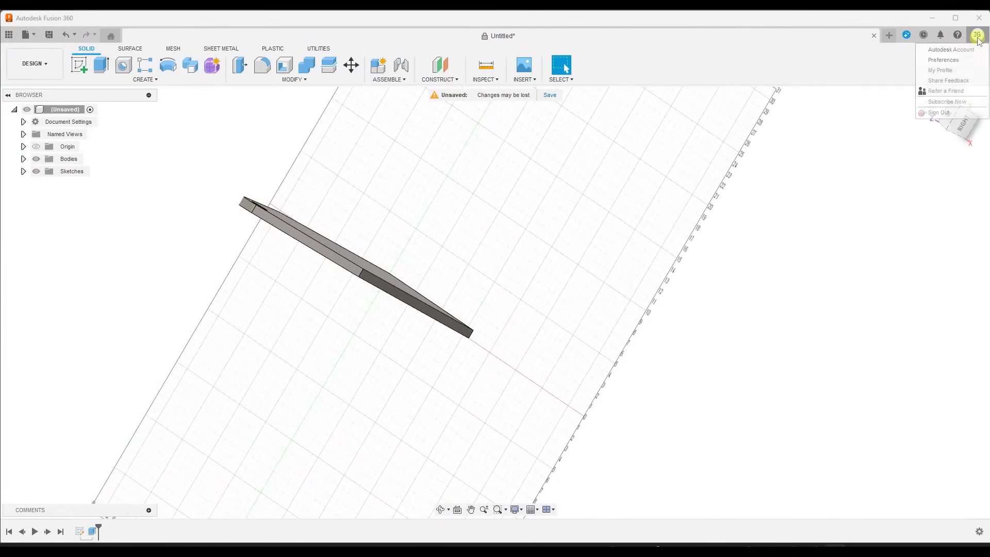
{"action": "left_click", "coordinate": [944, 60]}
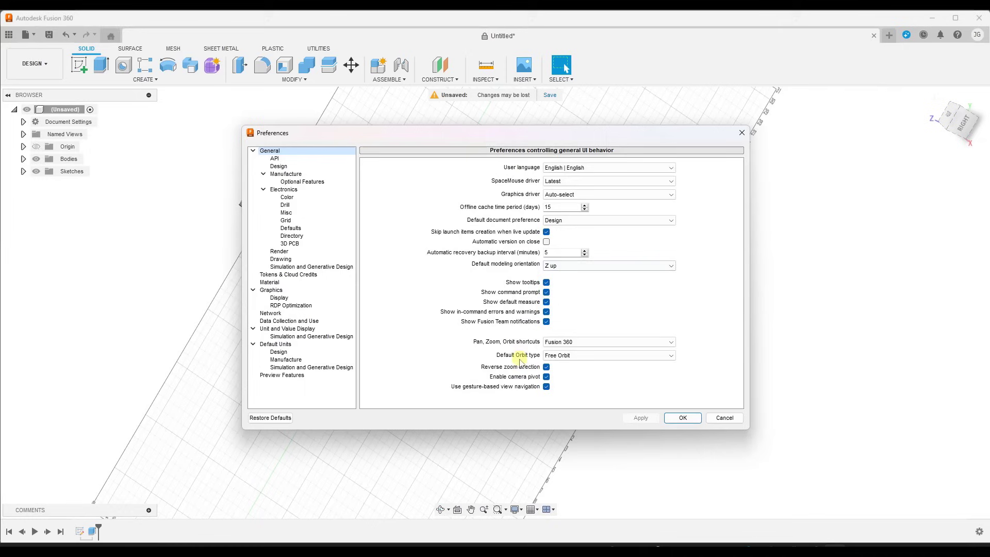
{"action": "left_click", "coordinate": [567, 356]}
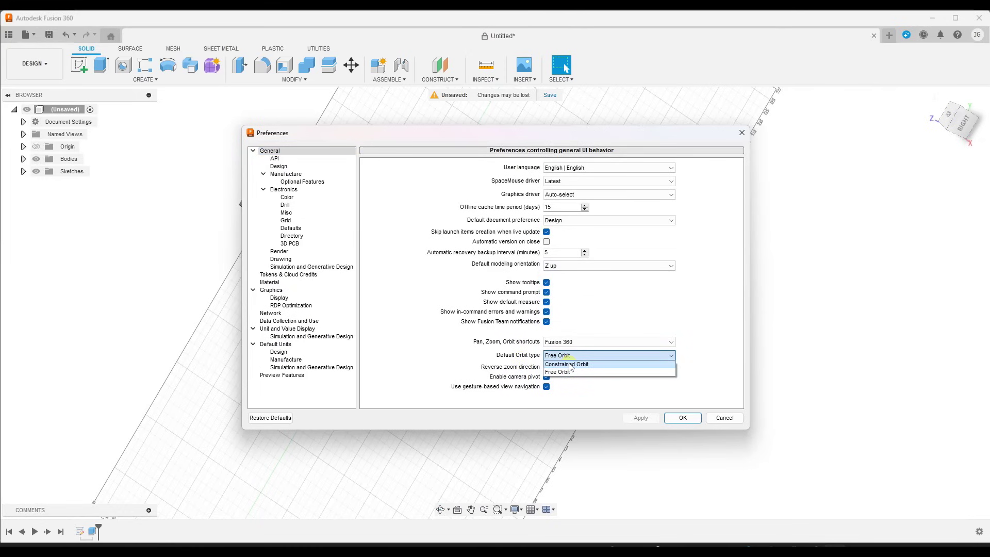
{"action": "left_click", "coordinate": [570, 364]}
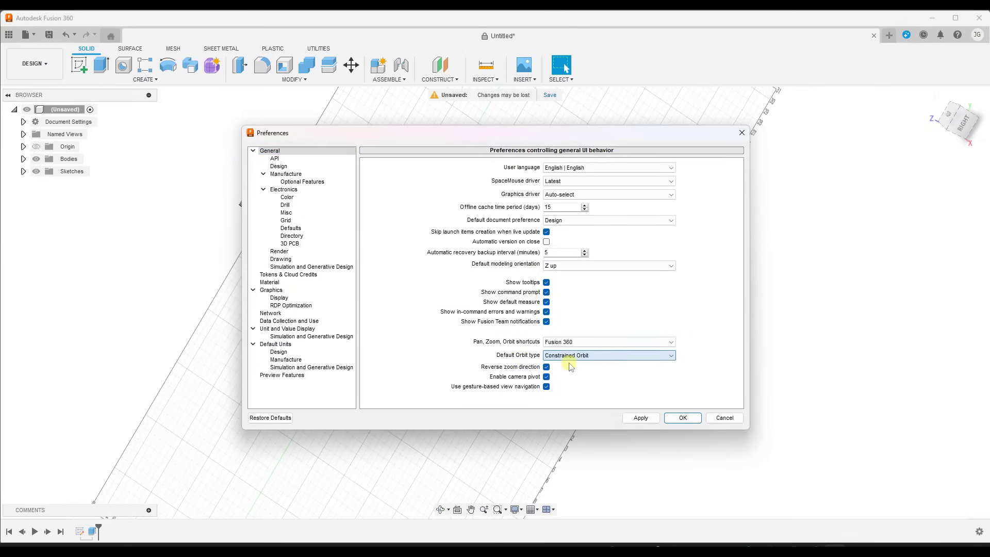
{"action": "left_click", "coordinate": [641, 417]}
{"action": "left_click", "coordinate": [682, 417]}
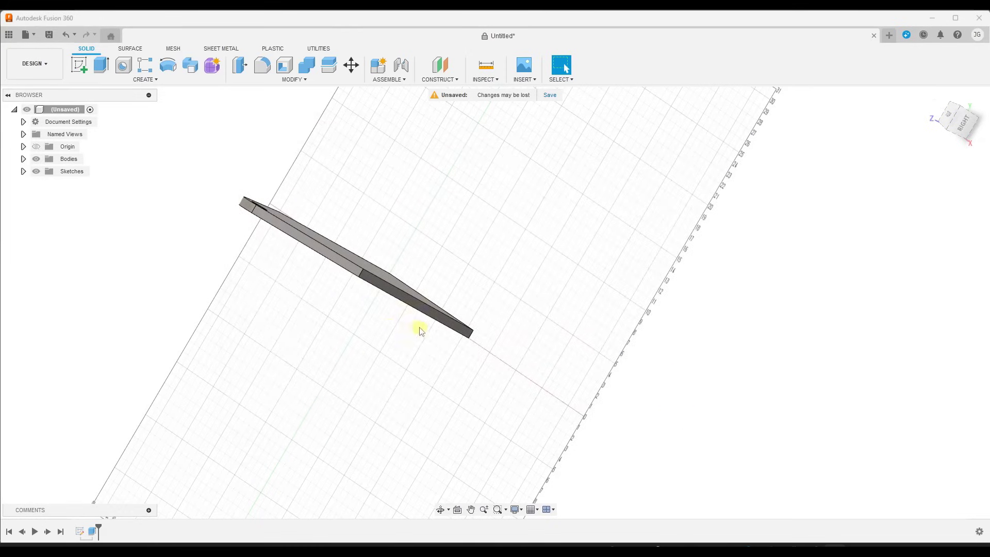
{"action": "mouse_move", "coordinate": [419, 328]}
{"action": "middle_mouse_down"}
{"action": "mouse_move", "coordinate": [420, 304]}
{"action": "mouse_move", "coordinate": [413, 332]}
{"action": "middle_mouse_up"}
{"action": "middle_click_drag", "start_coordinate": [413, 331], "coordinate": [429, 312], "text": "shift"}
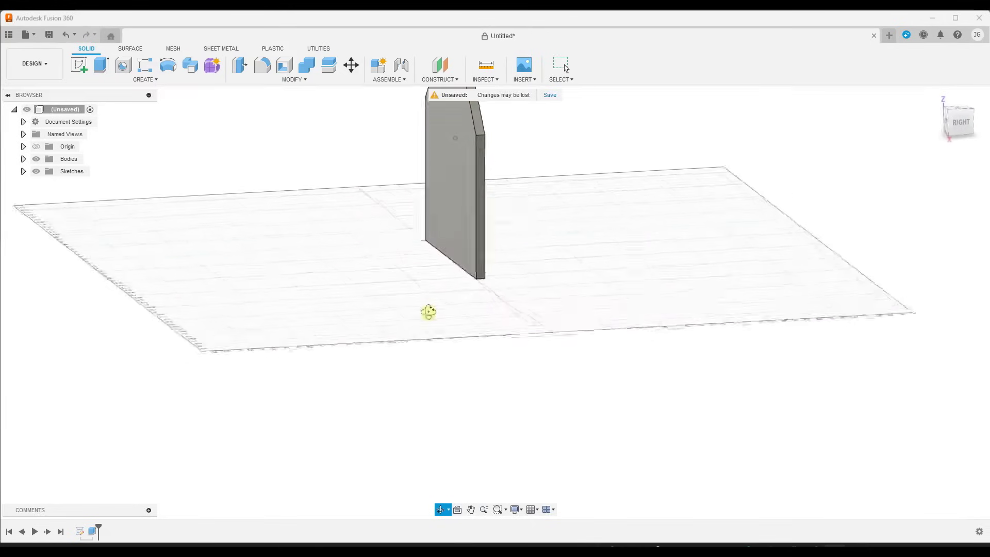
{"action": "scroll", "coordinate": [408, 290], "scroll_direction": "down", "scroll_amount": 2}
{"action": "middle_click_drag", "start_coordinate": [431, 194], "coordinate": [418, 220]}
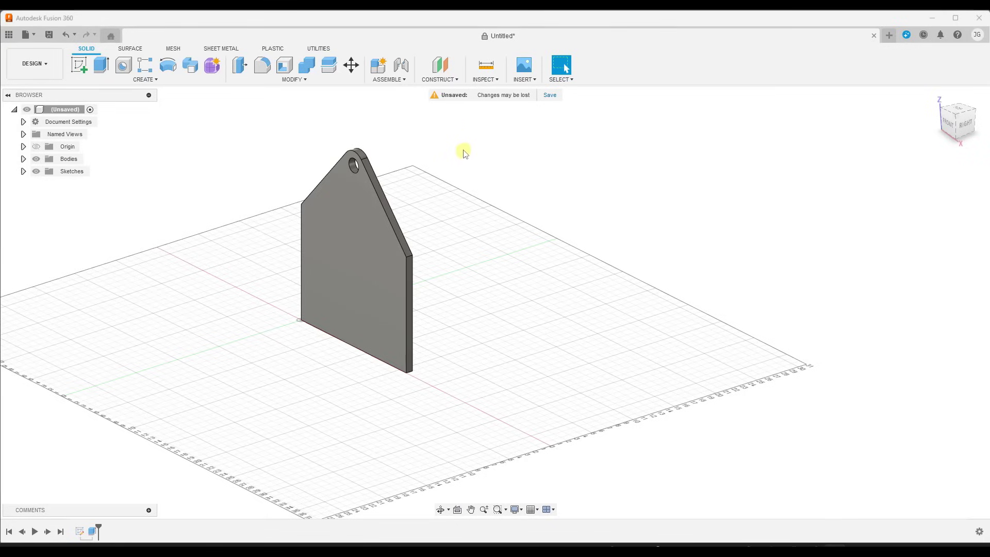
Save the design as Toolbox in the Modeling a Toolbox folder of the Getting Started project
{"action": "left_click", "coordinate": [549, 96]}
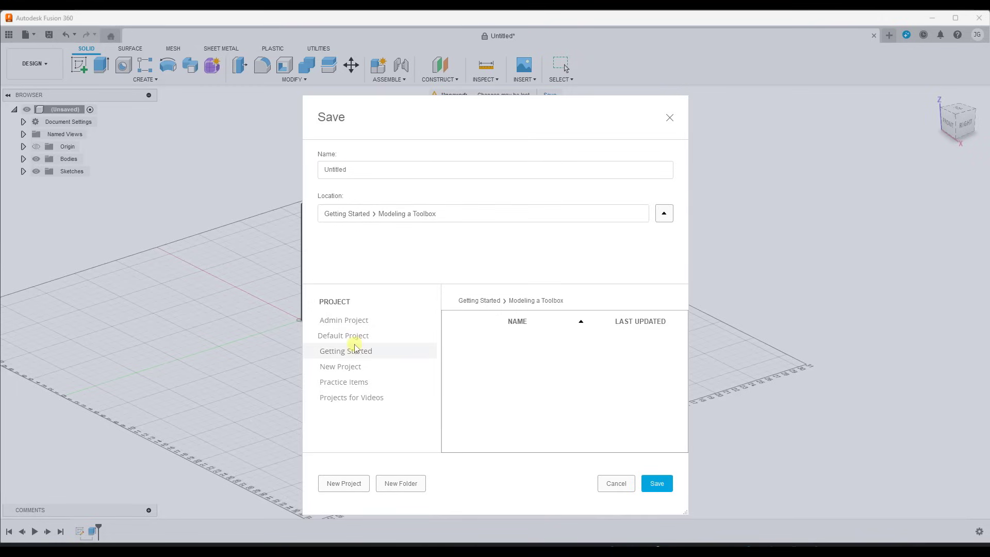
{"action": "left_click", "coordinate": [463, 301]}
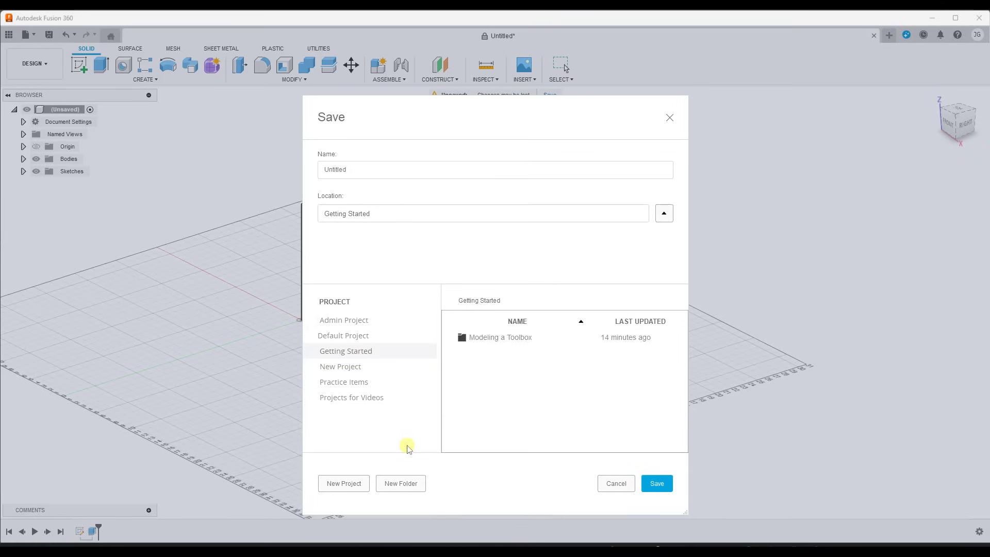
{"action": "double_click", "coordinate": [490, 338]}
{"action": "left_click", "coordinate": [371, 167]}
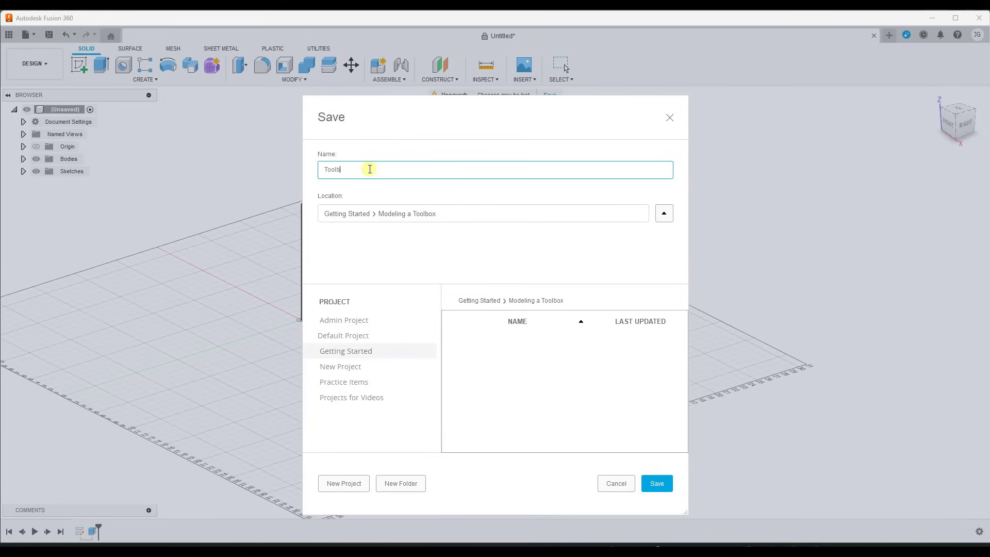
{"action": "left_click", "coordinate": [656, 482]}
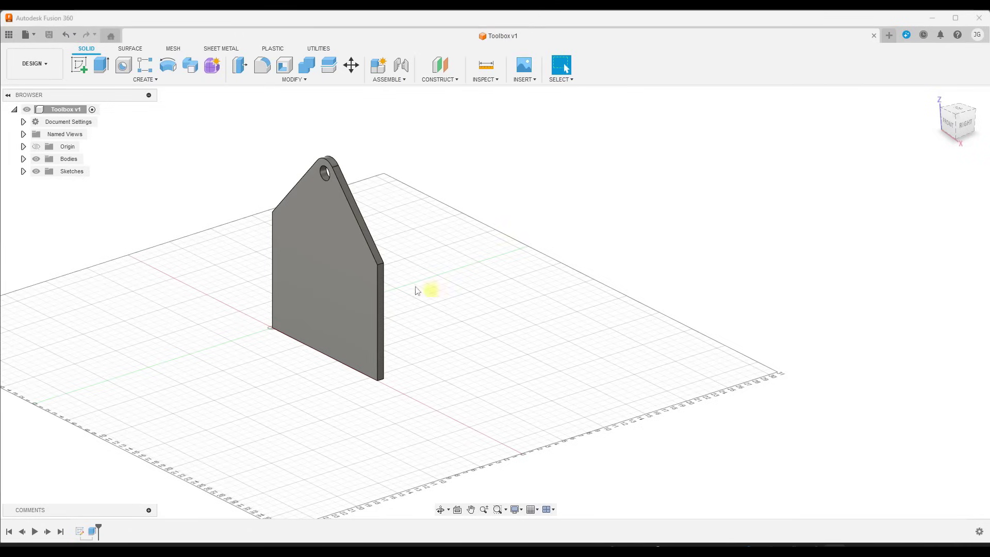
Start a new sketch on the back face of the end plate
{"action": "scroll", "coordinate": [475, 246], "scroll_direction": "up", "scroll_amount": 2}
{"action": "scroll", "coordinate": [400, 230], "scroll_direction": "down", "scroll_amount": 3}
{"action": "middle_click_drag", "start_coordinate": [376, 239], "coordinate": [392, 249]}
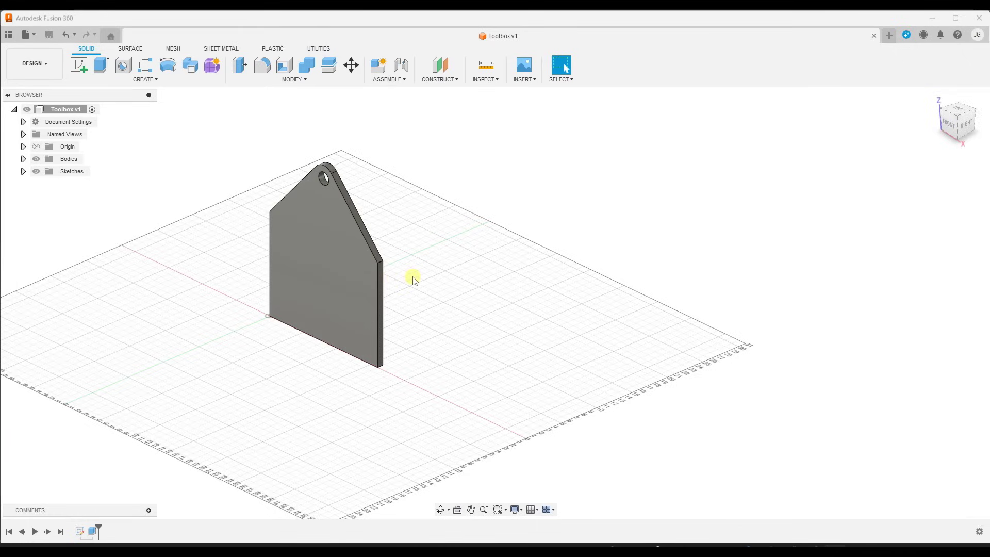
{"action": "middle_click_drag", "start_coordinate": [545, 223], "coordinate": [471, 247], "text": "shift"}
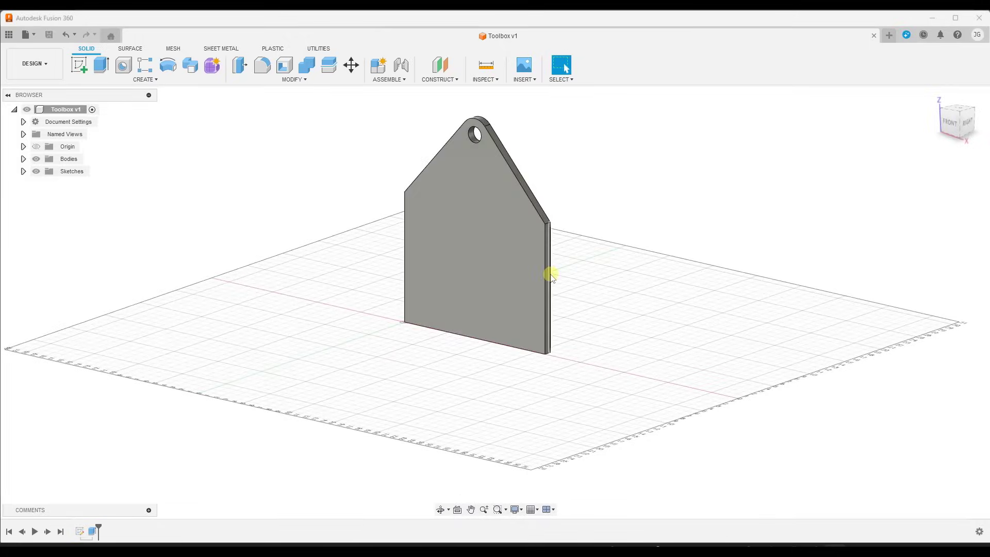
{"action": "left_click", "coordinate": [79, 63]}
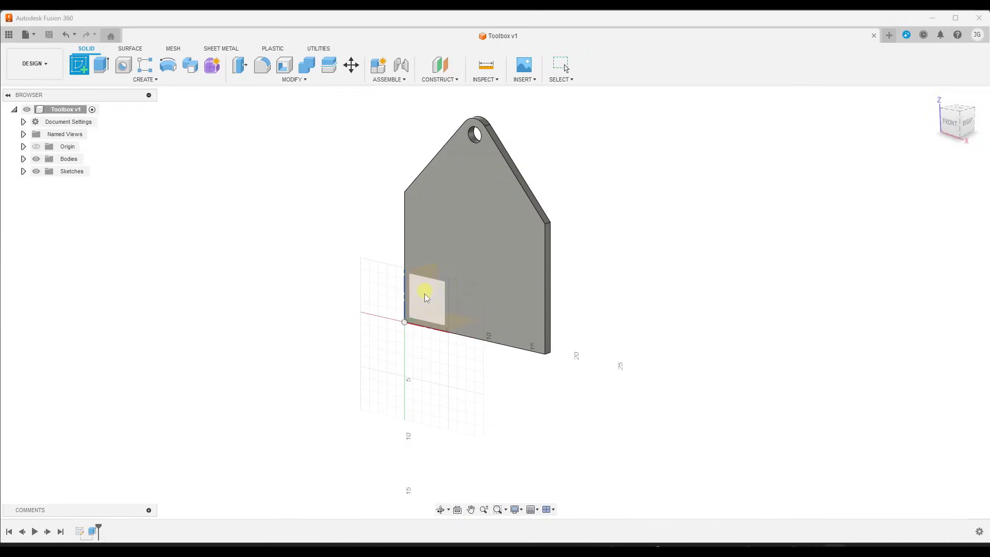
{"action": "left_click", "coordinate": [412, 273]}
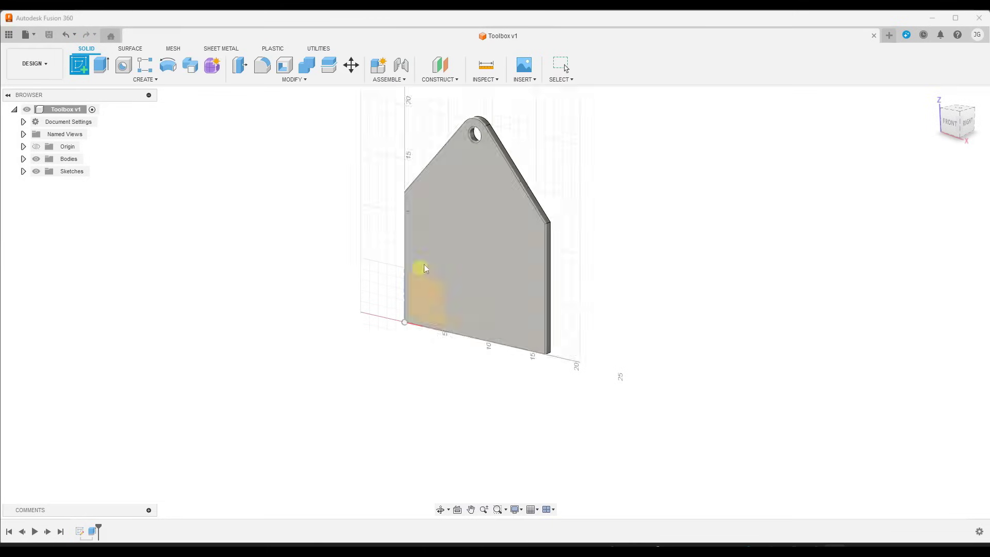
{"action": "left_click", "coordinate": [424, 278]}
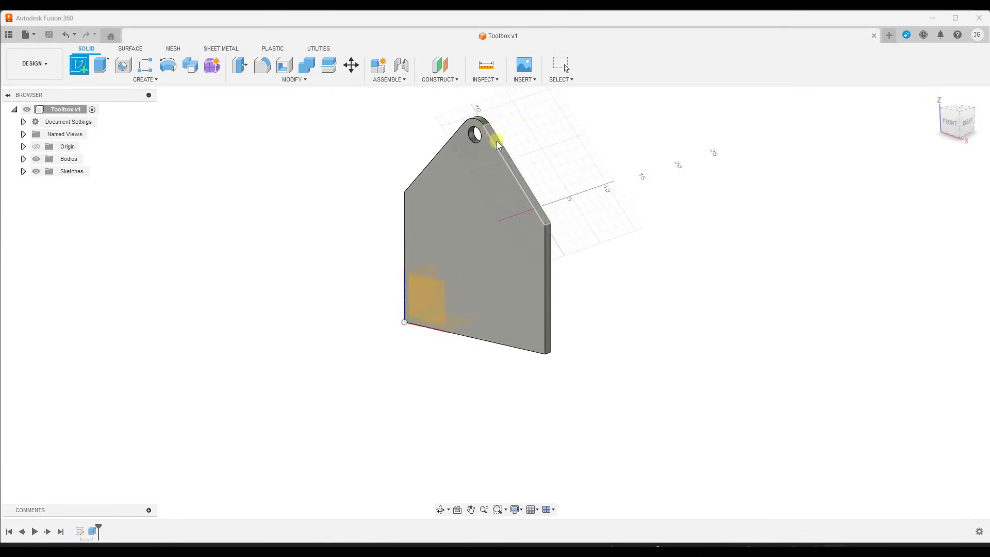
{"action": "scroll", "coordinate": [479, 126], "scroll_direction": "up", "scroll_amount": 3}
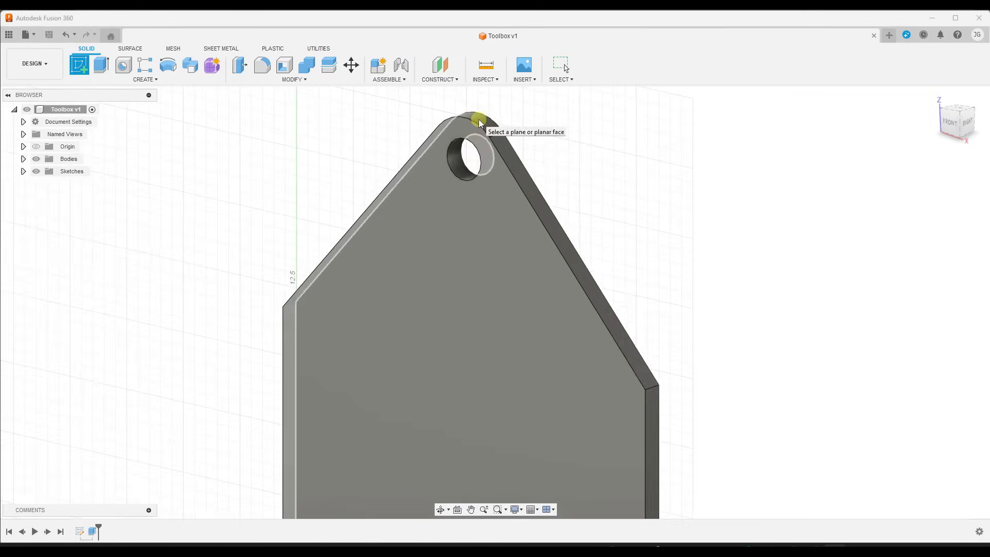
{"action": "scroll", "coordinate": [475, 121], "scroll_direction": "down", "scroll_amount": 3}
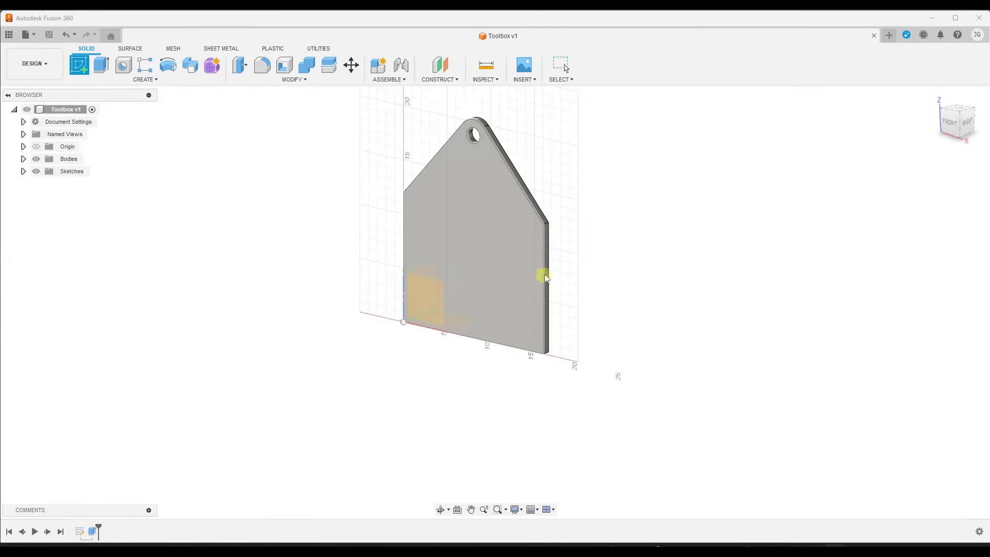
{"action": "middle_click_drag", "start_coordinate": [621, 265], "coordinate": [526, 260], "text": "shift"}
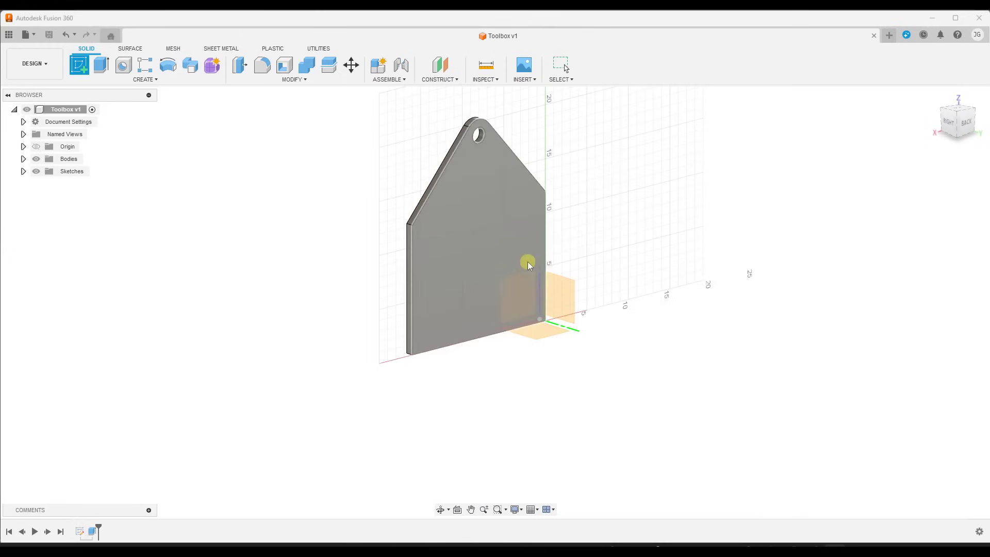
{"action": "left_click", "coordinate": [428, 245]}
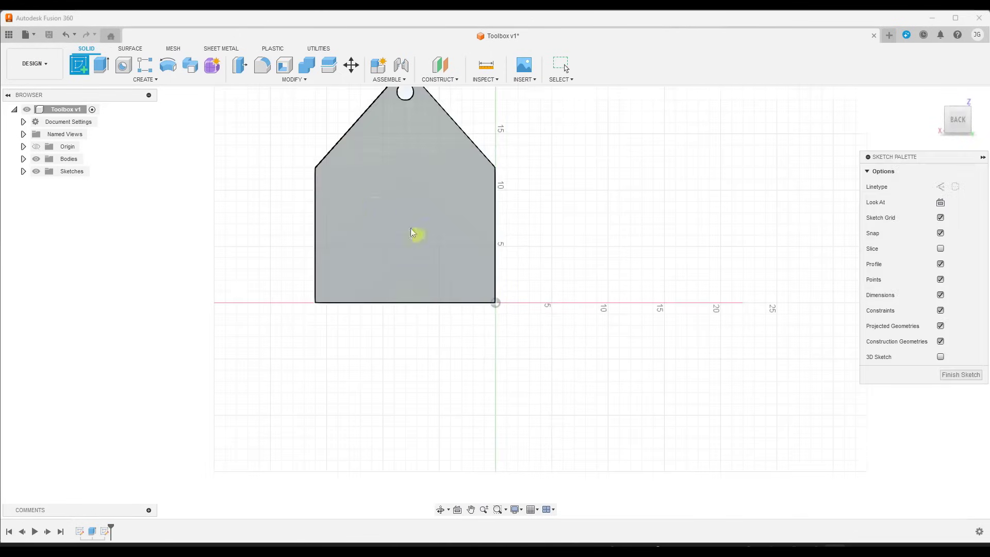
Draw a 0.75 in line along the plate's bottom edge, starting at the bottom corner opposite the origin
{"action": "middle_click_drag", "start_coordinate": [416, 198], "coordinate": [492, 237]}
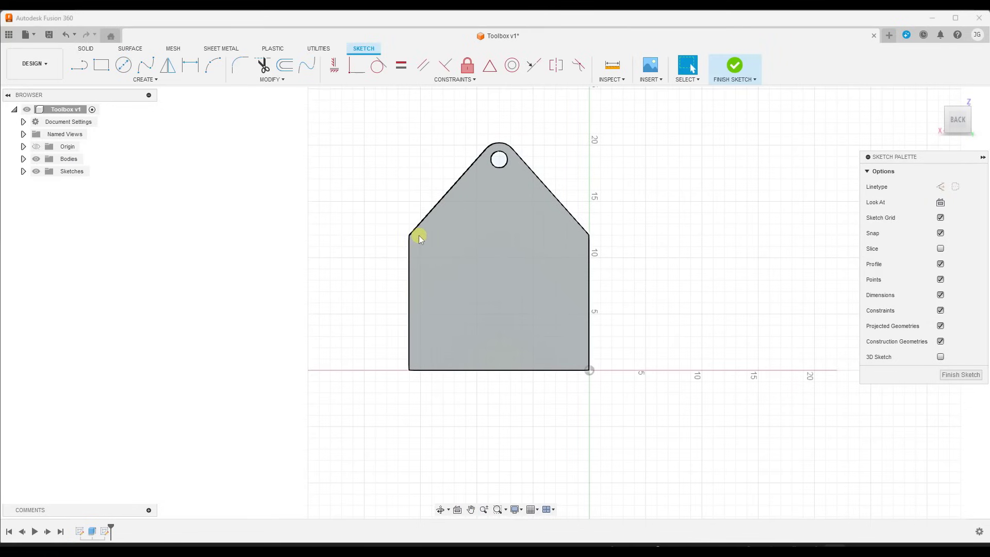
{"action": "left_click", "coordinate": [79, 65]}
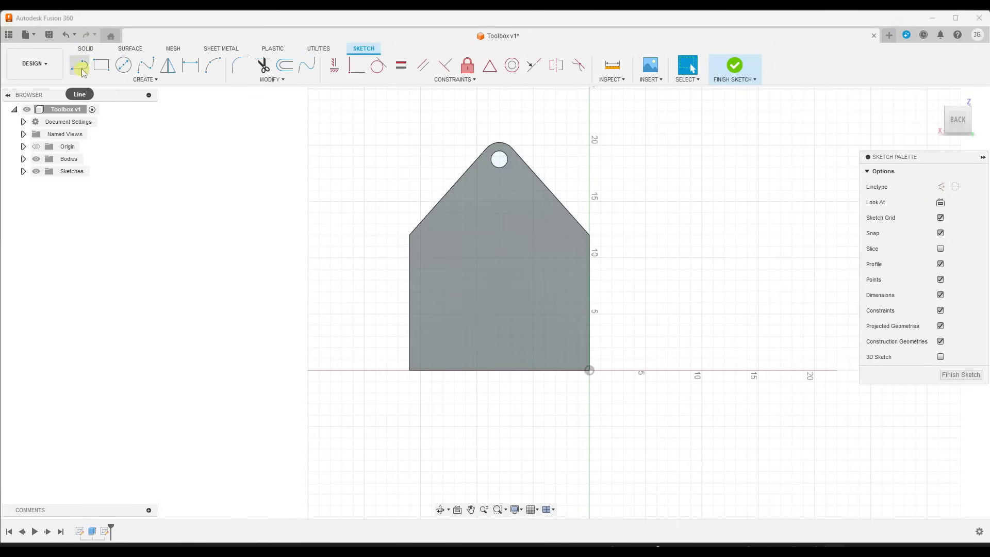
{"action": "scroll", "coordinate": [405, 371], "scroll_direction": "up", "scroll_amount": 2}
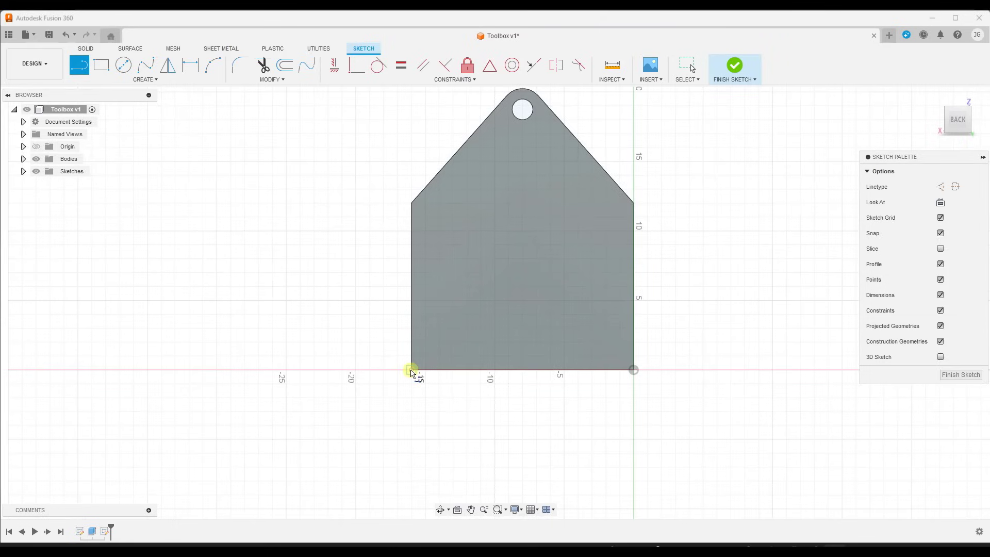
{"action": "left_click", "coordinate": [411, 370]}
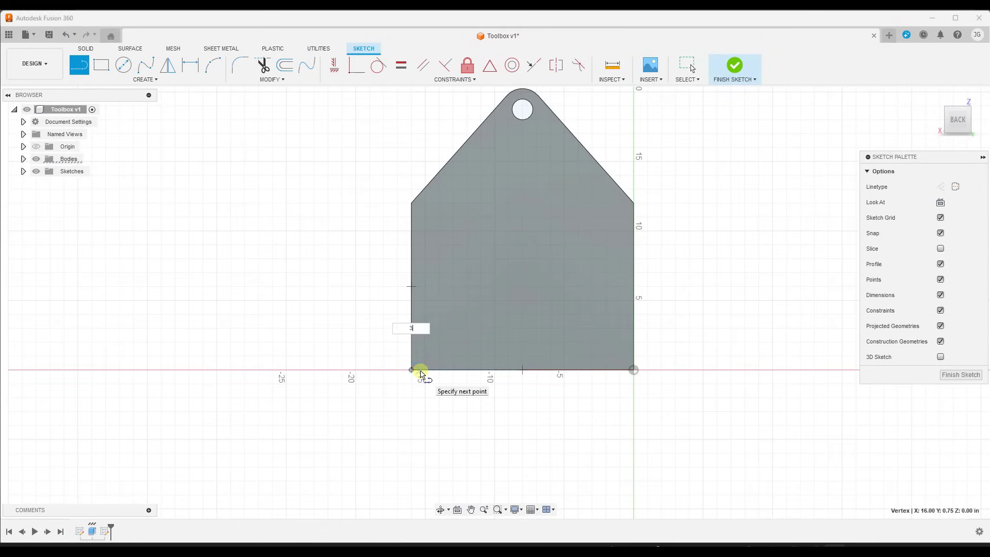
{"action": "key", "text": "Return"}
{"action": "key", "text": "Escape"}
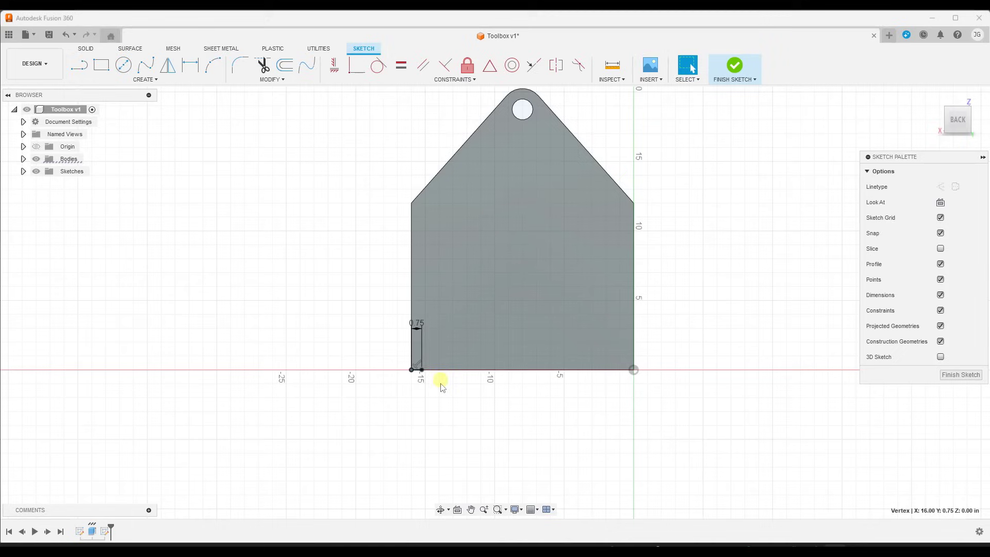
Complete the narrow strip outline with lines up to the plate's shoulder corner and along its side edge, and finish the sketch
{"action": "key", "text": "l"}
{"action": "left_click", "coordinate": [421, 370]}
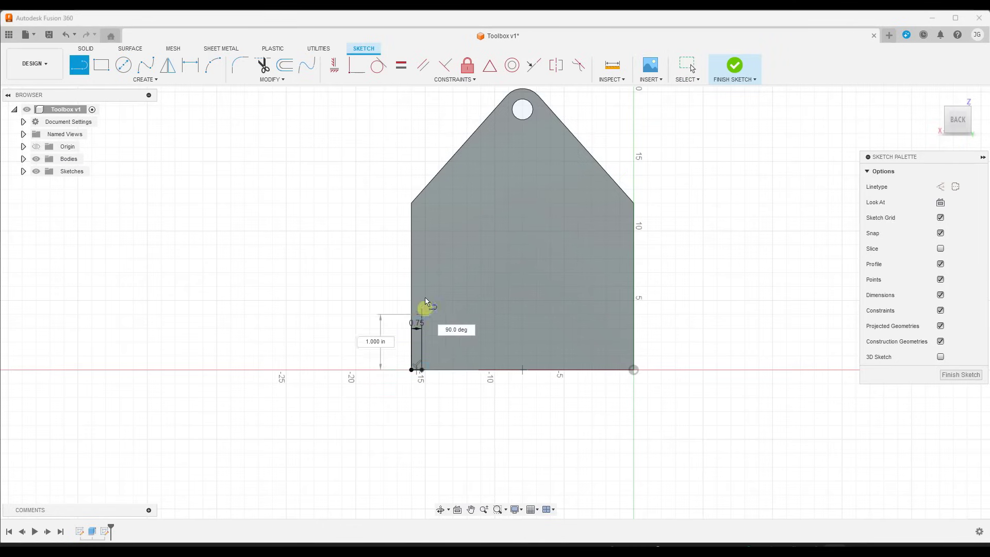
{"action": "left_click", "coordinate": [420, 205]}
{"action": "scroll", "coordinate": [416, 204], "scroll_direction": "up", "scroll_amount": 2}
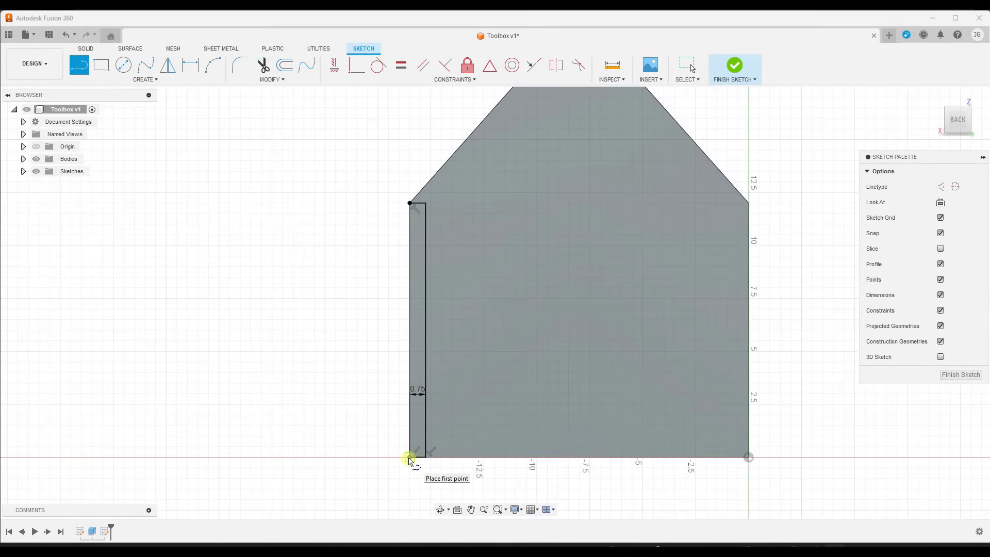
{"action": "left_click", "coordinate": [410, 458]}
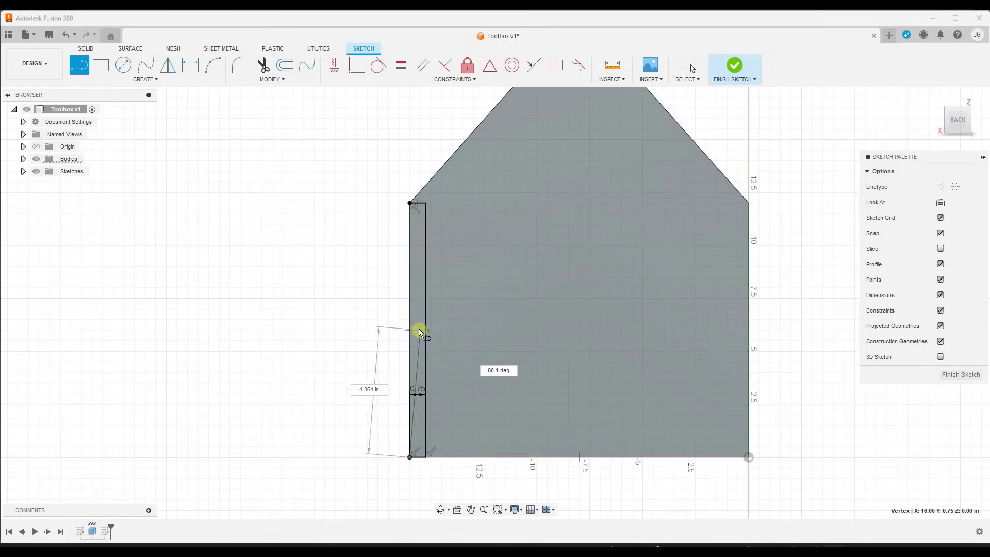
{"action": "left_click", "coordinate": [410, 204]}
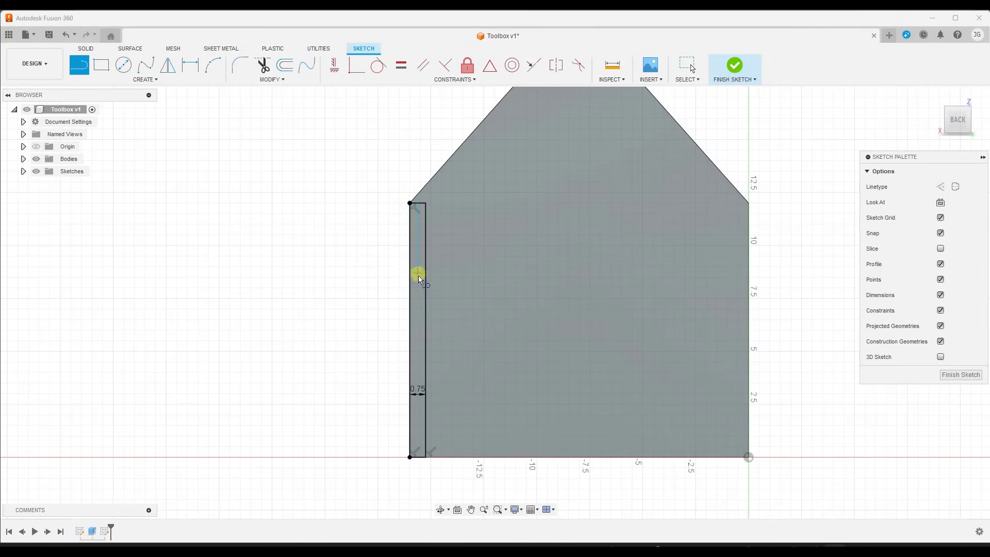
{"action": "left_click", "coordinate": [957, 376]}
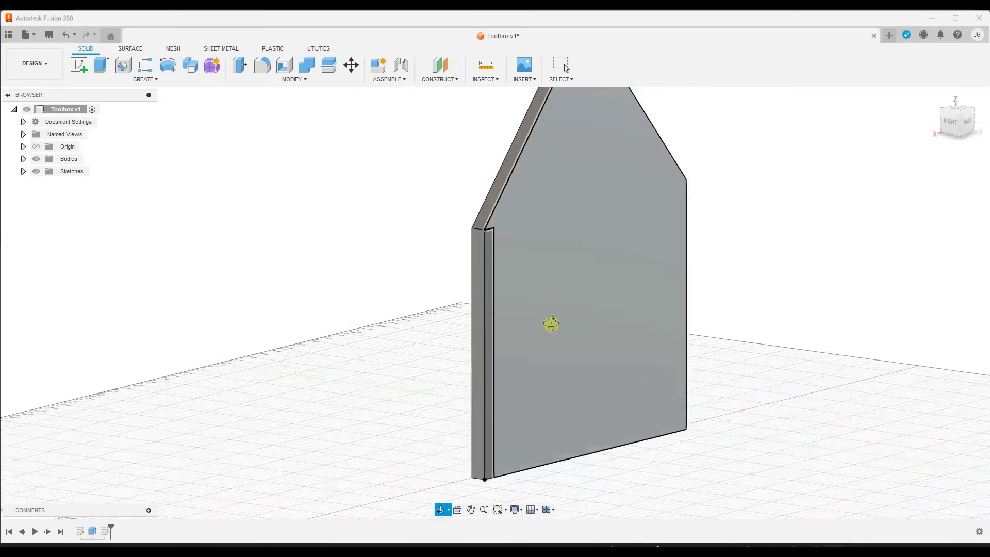
Examine the design's sketches by switching Sketch1's visibility on and off and opening Sketch2 for editing
{"action": "left_click", "coordinate": [487, 307]}
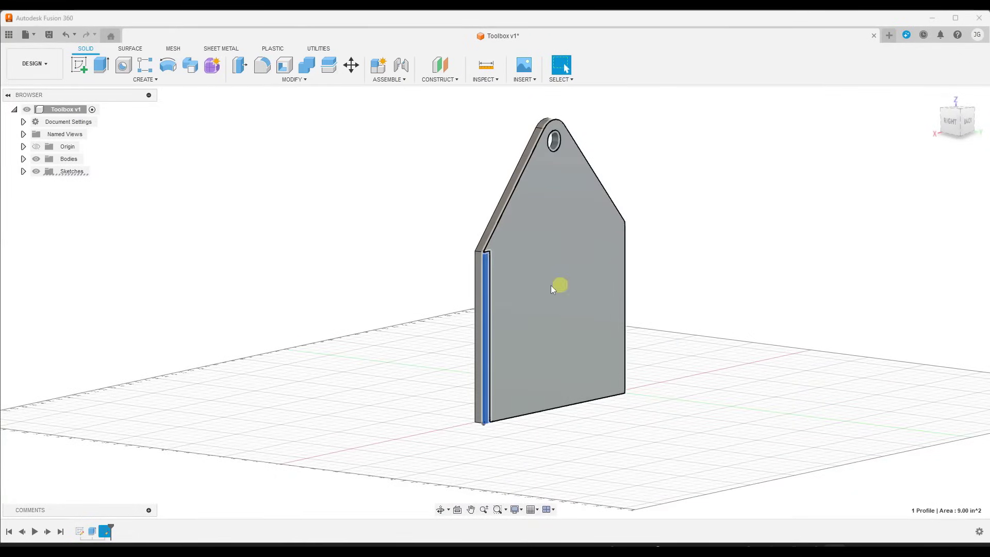
{"action": "scroll", "coordinate": [361, 282], "scroll_direction": "down", "scroll_amount": 3}
{"action": "scroll", "coordinate": [570, 262], "scroll_direction": "up", "scroll_amount": 3}
{"action": "scroll", "coordinate": [393, 266], "scroll_direction": "down", "scroll_amount": 2}
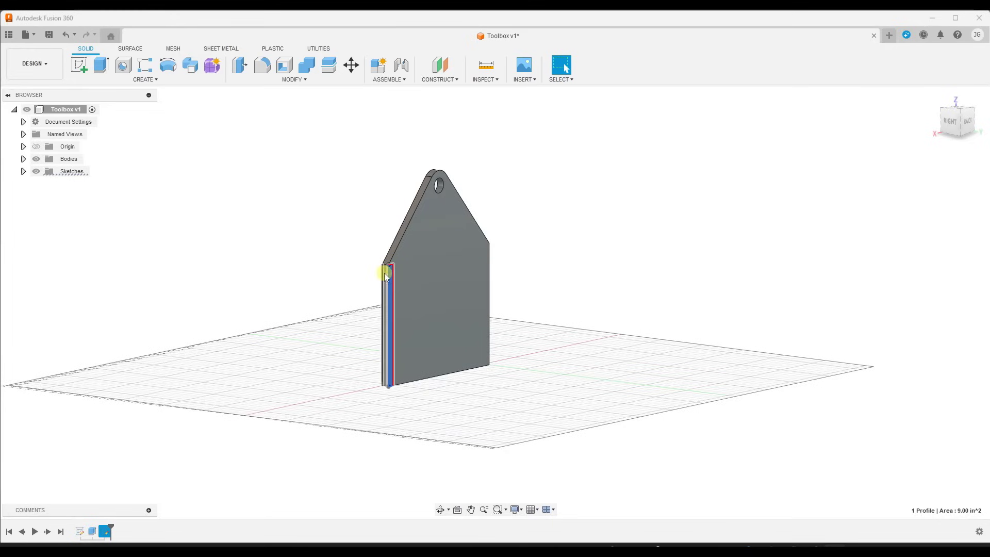
{"action": "left_click", "coordinate": [23, 171]}
{"action": "left_click", "coordinate": [59, 183]}
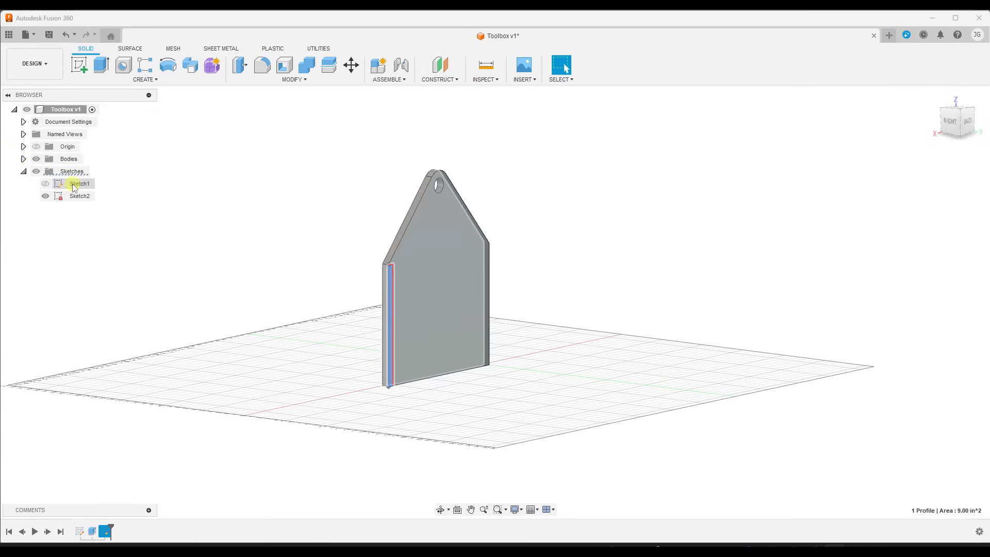
{"action": "left_click", "coordinate": [46, 183]}
{"action": "left_click", "coordinate": [45, 184]}
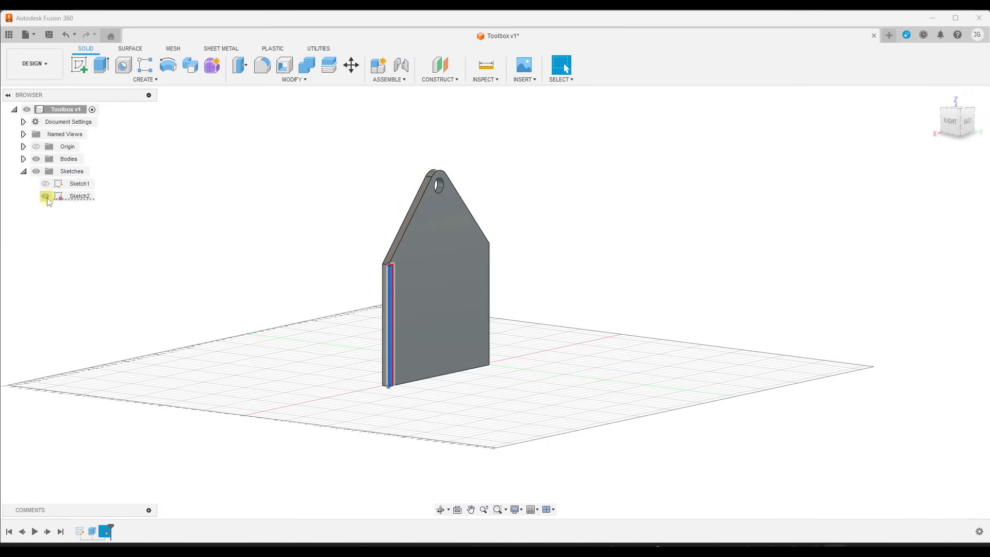
{"action": "left_click", "coordinate": [46, 197]}
{"action": "double_click", "coordinate": [47, 198]}
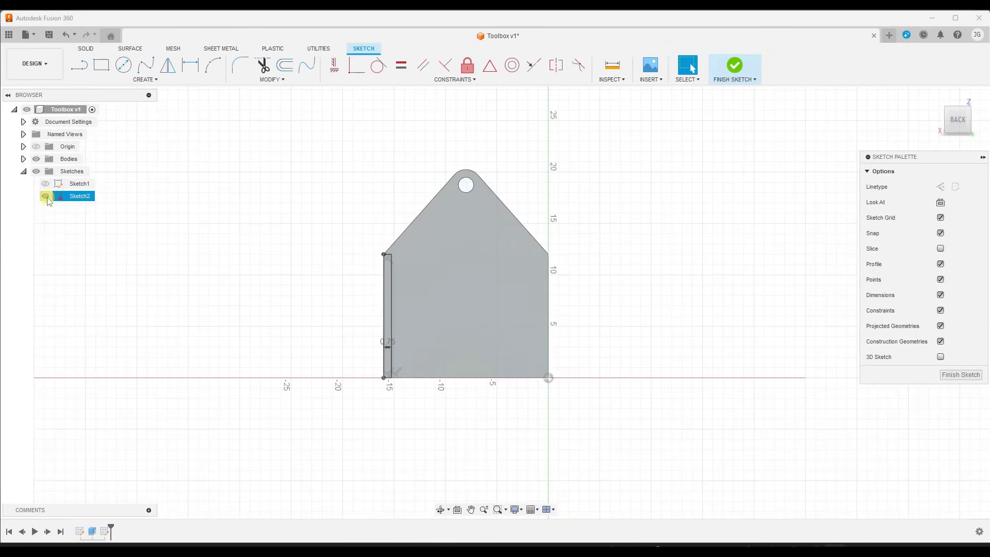
Open Sketch1 for editing, finish it without changes, and make Sketch2 visible again
{"action": "double_click", "coordinate": [58, 185]}
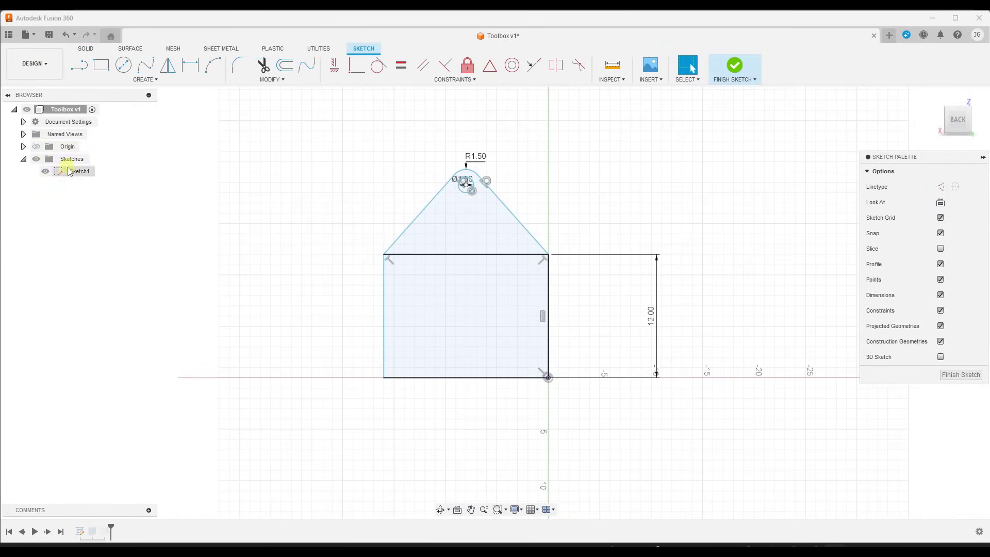
{"action": "left_click", "coordinate": [951, 372]}
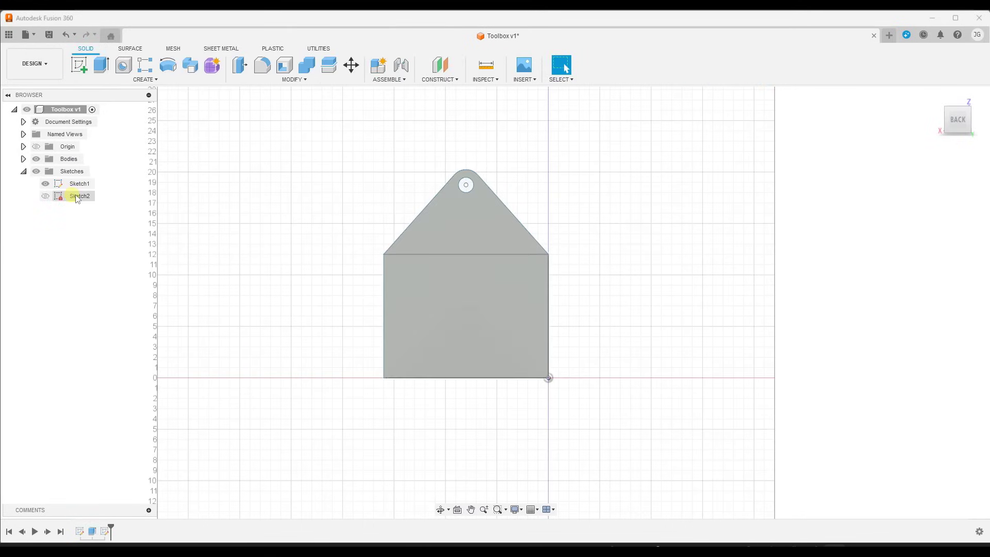
{"action": "middle_click_drag", "start_coordinate": [415, 272], "coordinate": [528, 272], "text": "shift"}
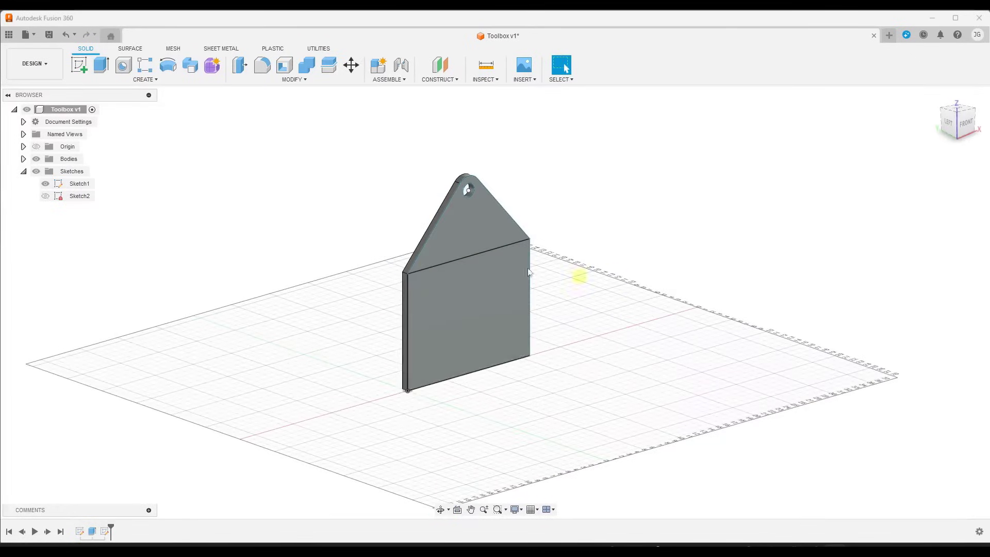
{"action": "left_click", "coordinate": [45, 198]}
Extrude the narrow strip profile 24 in outward from the plate's back face, using the Join operation
{"action": "middle_click_drag", "start_coordinate": [309, 269], "coordinate": [519, 282], "text": "shift"}
{"action": "scroll", "coordinate": [433, 304], "scroll_direction": "up", "scroll_amount": 3}
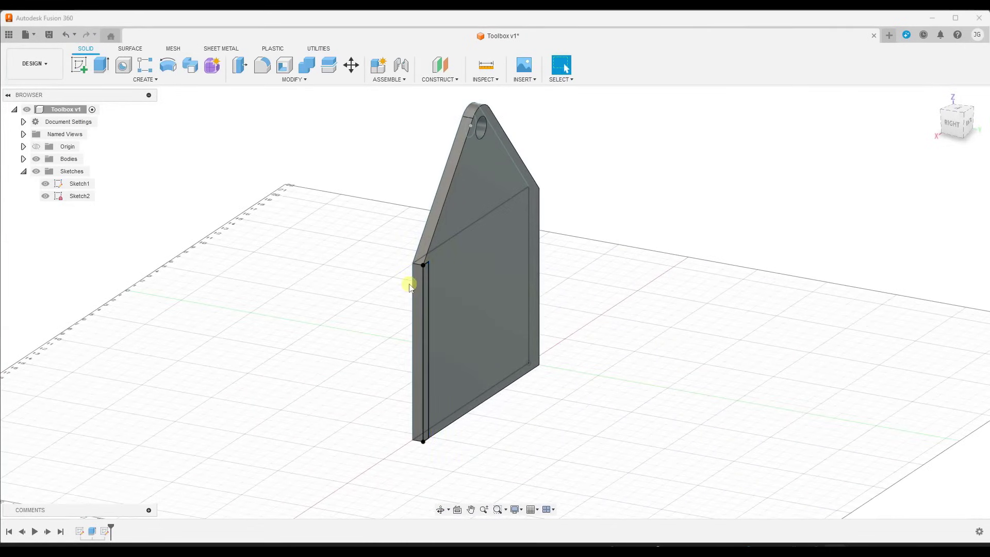
{"action": "middle_click_drag", "start_coordinate": [474, 283], "coordinate": [460, 281], "text": "shift"}
{"action": "left_click", "coordinate": [102, 66]}
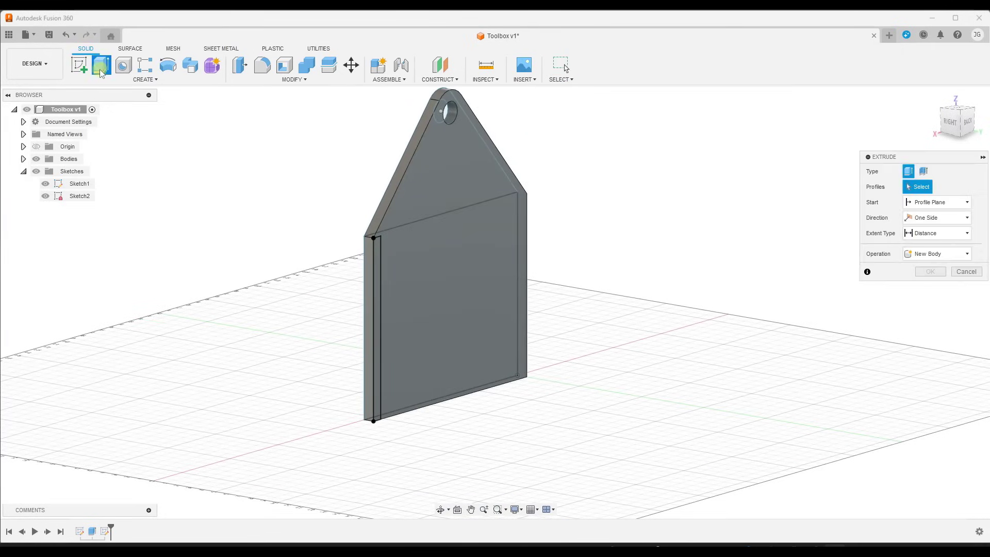
{"action": "left_click", "coordinate": [377, 286]}
{"action": "scroll", "coordinate": [376, 277], "scroll_direction": "down", "scroll_amount": 3}
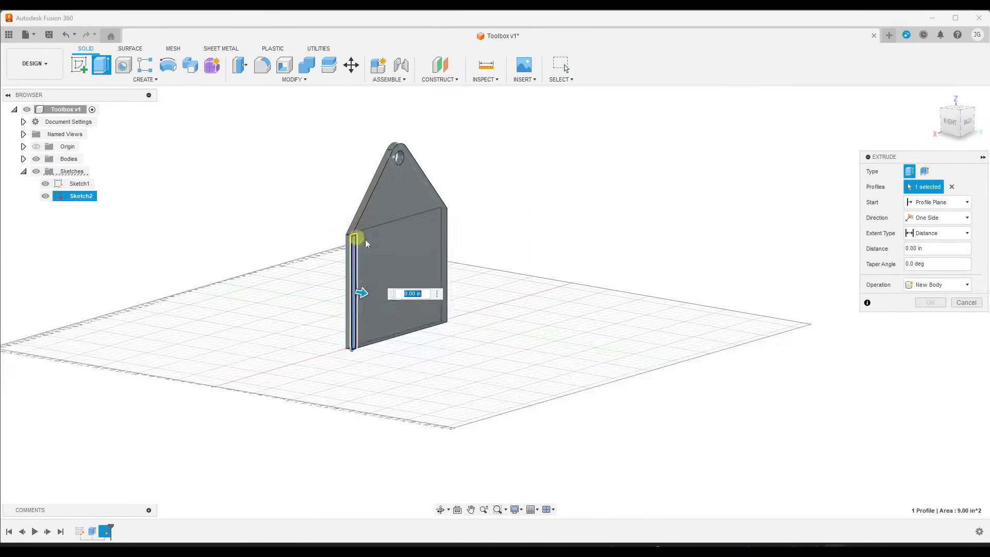
{"action": "left_click_drag", "start_coordinate": [374, 296], "coordinate": [529, 330]}
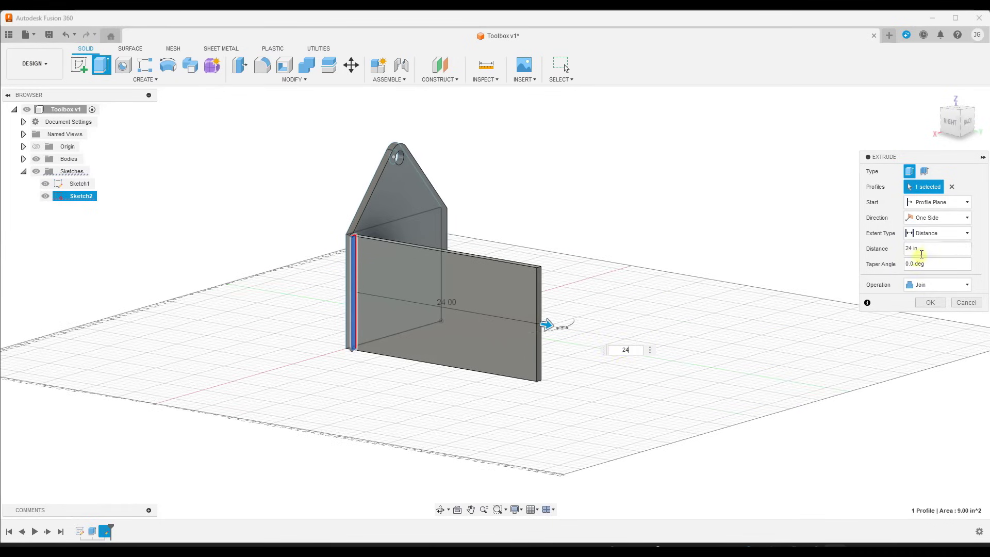
Try an extrusion distance of 36 in for the side panel, and set it back to 24 in
{"action": "left_click_drag", "start_coordinate": [914, 248], "coordinate": [881, 252]}
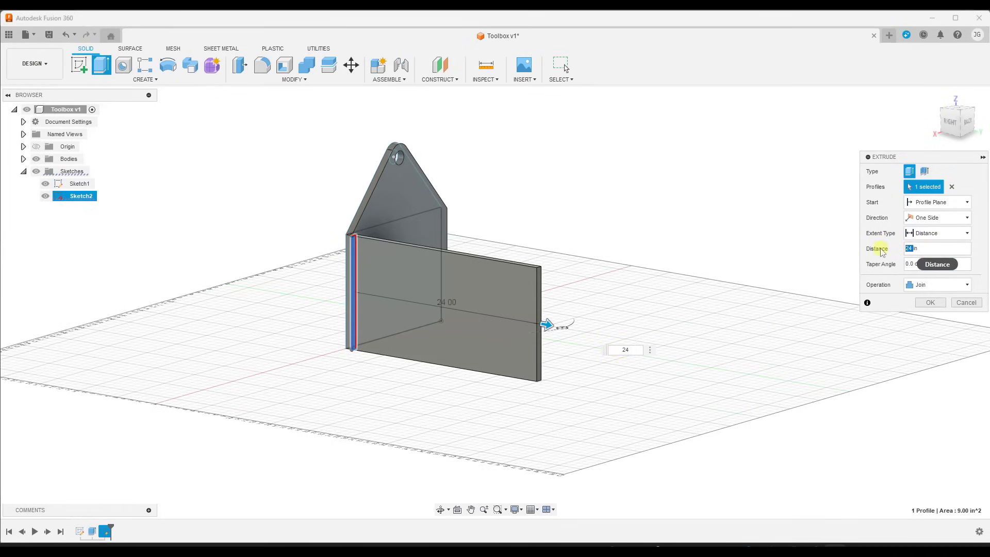
{"action": "type", "text": "36"}
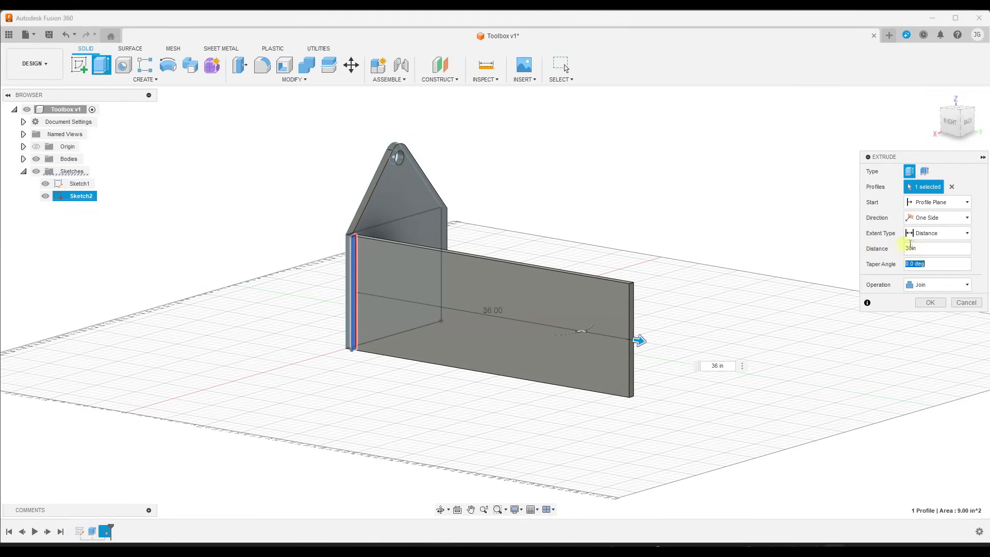
{"action": "left_click_drag", "start_coordinate": [920, 248], "coordinate": [895, 251]}
{"action": "type", "text": "2"}
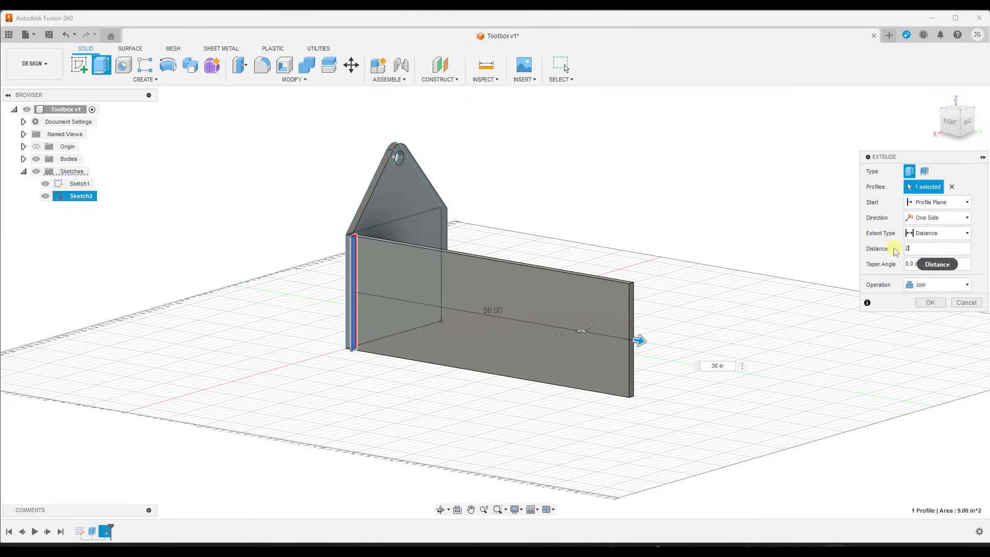
{"action": "type", "text": "4"}
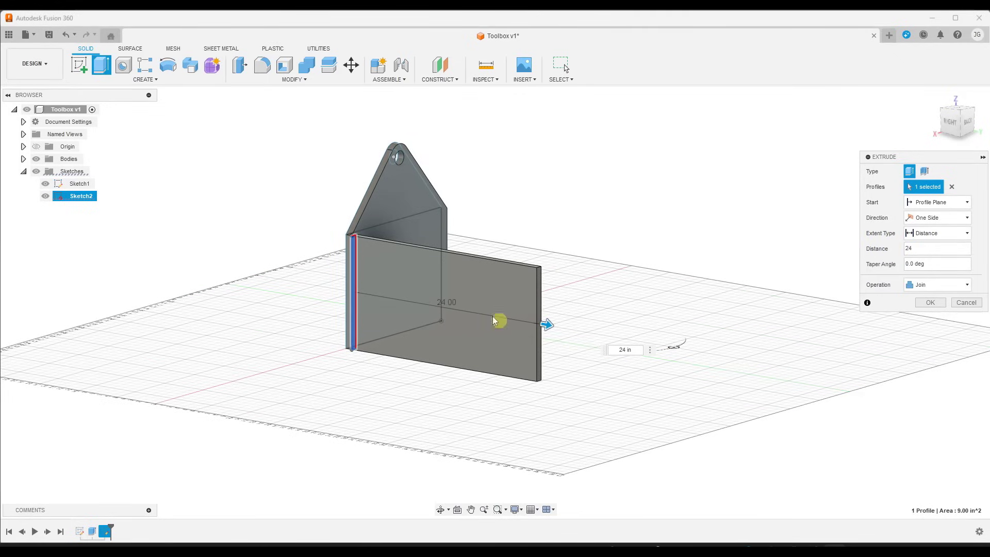
Complete the 24 in side panel extrusion with the Join operation, inspect the joined shape, and undo the extrusion
{"action": "middle_click_drag", "start_coordinate": [458, 305], "coordinate": [436, 309]}
{"action": "scroll", "coordinate": [404, 309], "scroll_direction": "up", "scroll_amount": 1}
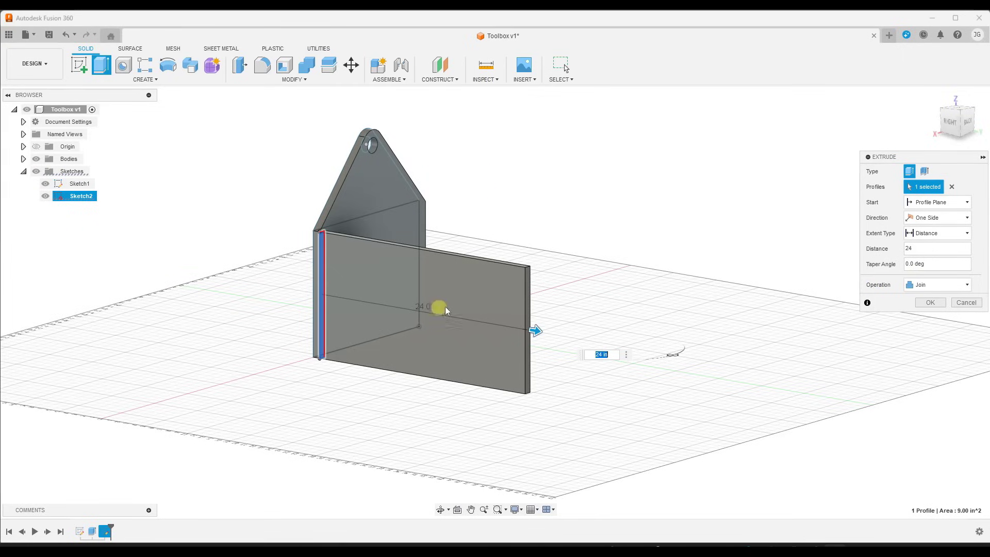
{"action": "left_click", "coordinate": [930, 302]}
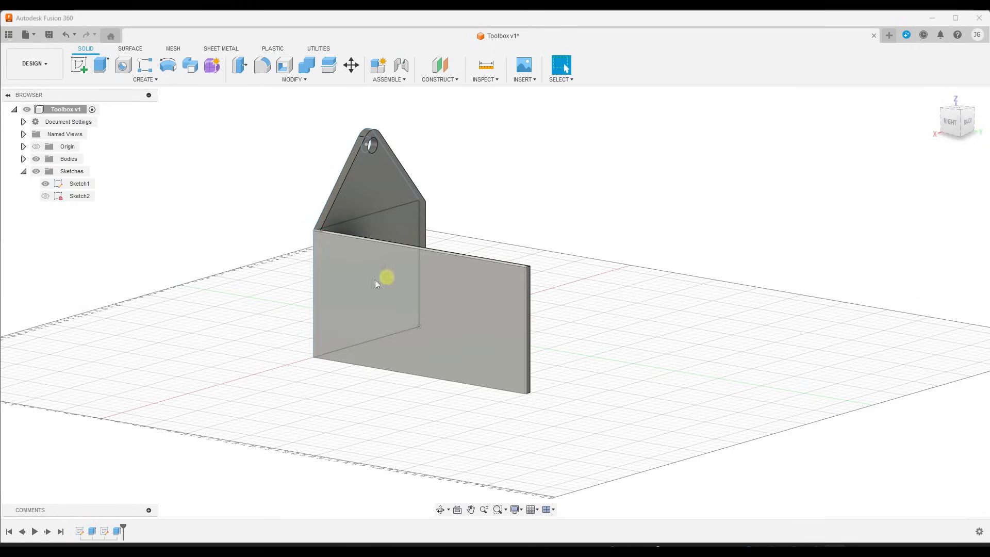
{"action": "scroll", "coordinate": [338, 278], "scroll_direction": "up", "scroll_amount": 3}
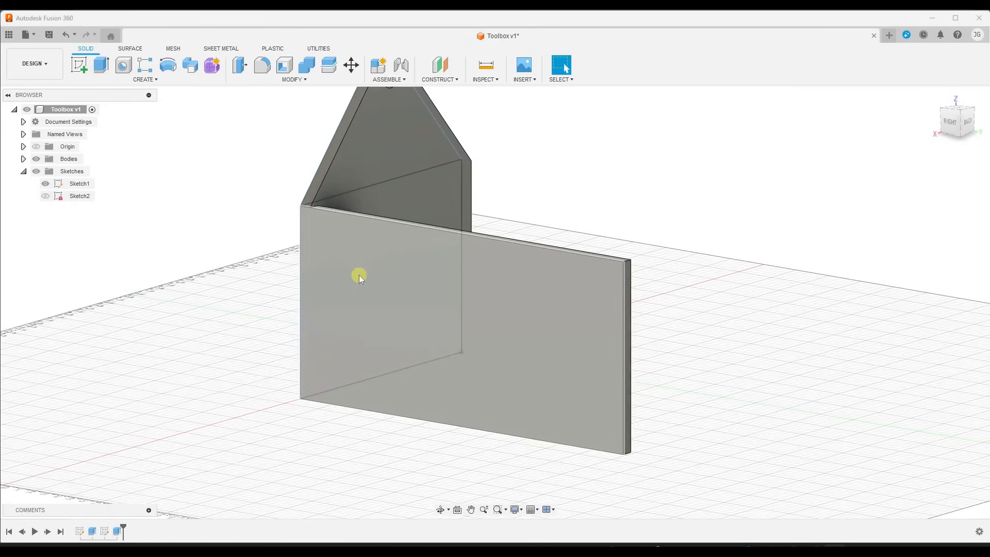
{"action": "middle_click_drag", "start_coordinate": [359, 277], "coordinate": [411, 240], "text": "shift"}
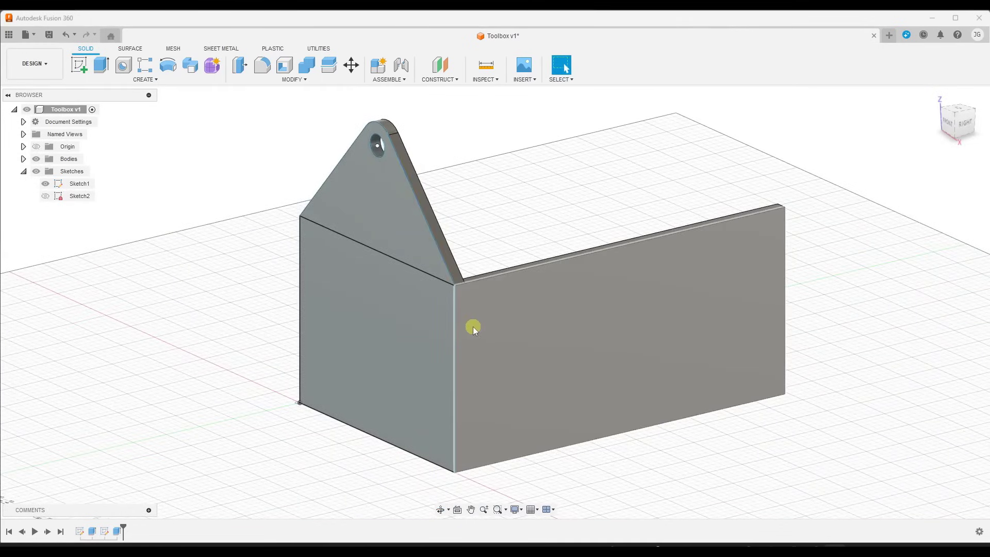
{"action": "middle_click_drag", "start_coordinate": [667, 323], "coordinate": [722, 158], "text": "shift"}
{"action": "scroll", "coordinate": [721, 157], "scroll_direction": "up", "scroll_amount": 2}
{"action": "middle_click_drag", "start_coordinate": [682, 238], "coordinate": [650, 233]}
{"action": "scroll", "coordinate": [650, 233], "scroll_direction": "up", "scroll_amount": 1}
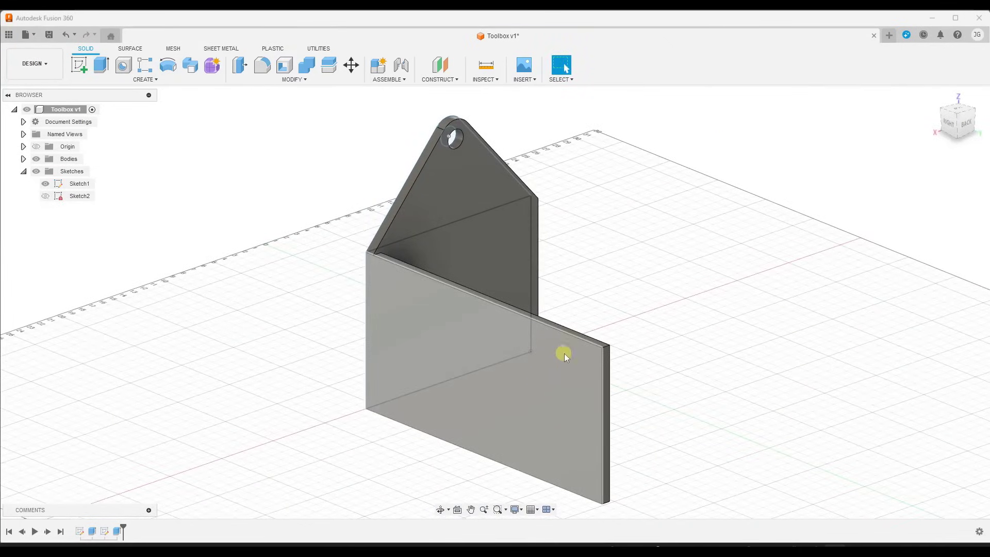
{"action": "key", "text": "ctrl+z"}
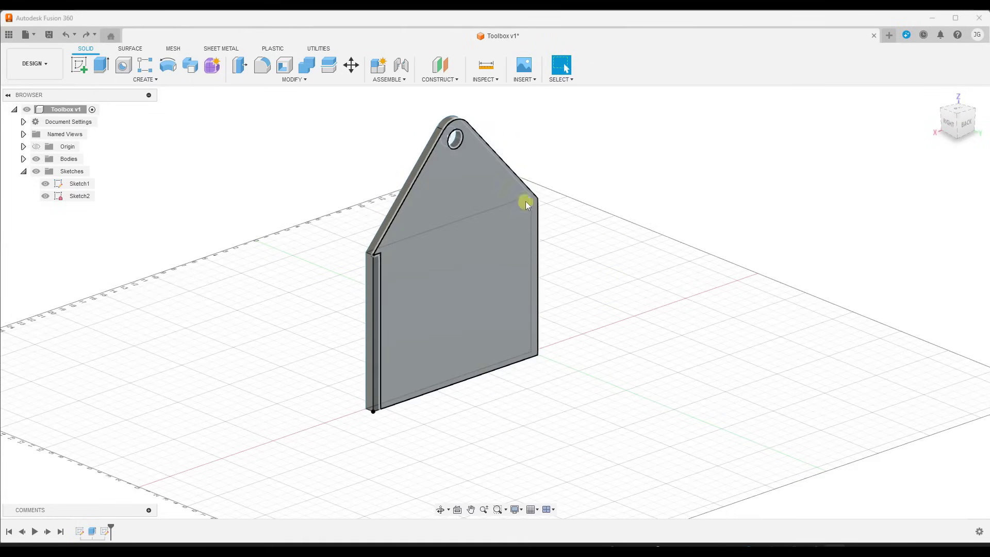
Extrude the narrow strip profile on the end plate's back face 24 in outward as a New Body
{"action": "left_click", "coordinate": [105, 75]}
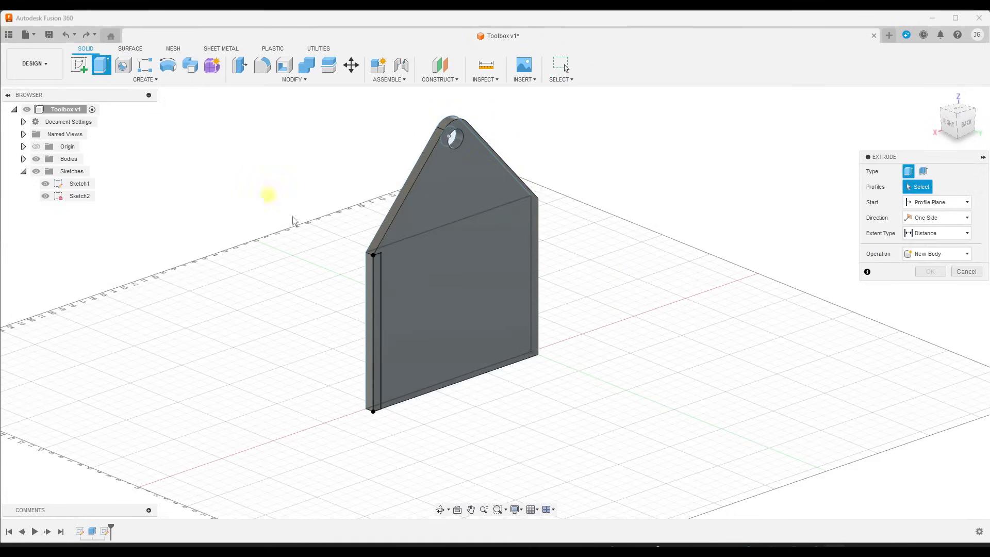
{"action": "left_click", "coordinate": [378, 309]}
{"action": "left_click", "coordinate": [930, 250]}
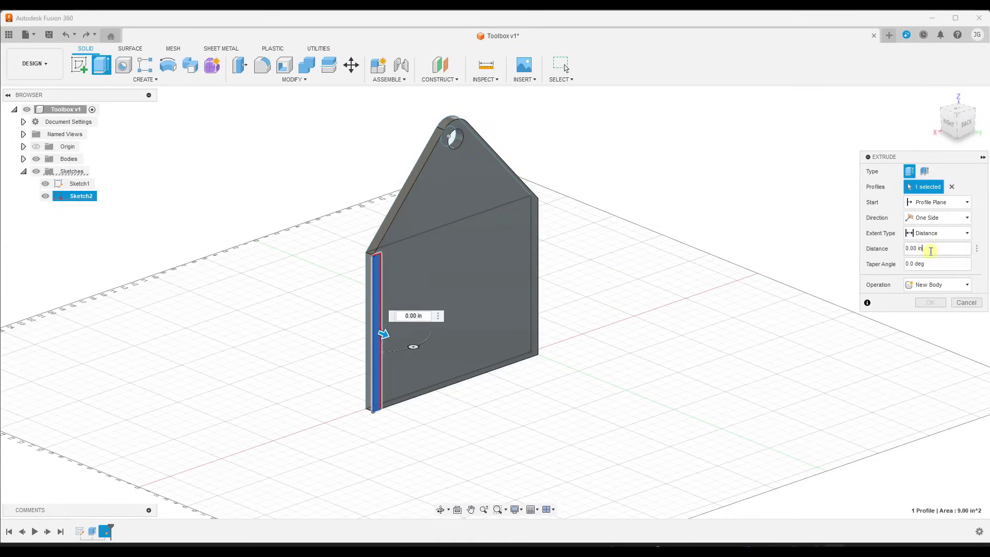
{"action": "type", "text": "24"}
{"action": "key", "text": "Tab"}
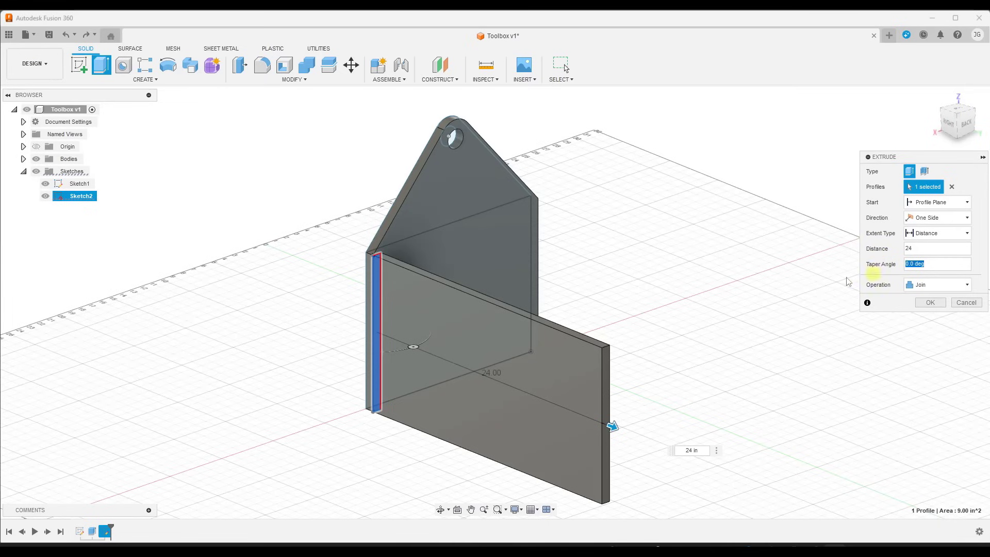
{"action": "scroll", "coordinate": [431, 280], "scroll_direction": "down", "scroll_amount": 3}
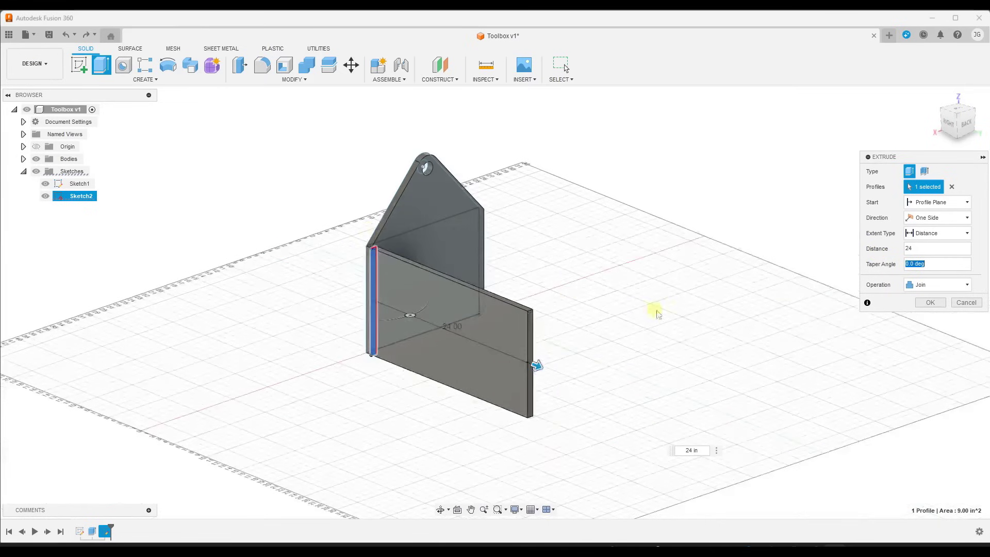
{"action": "left_click", "coordinate": [923, 286]}
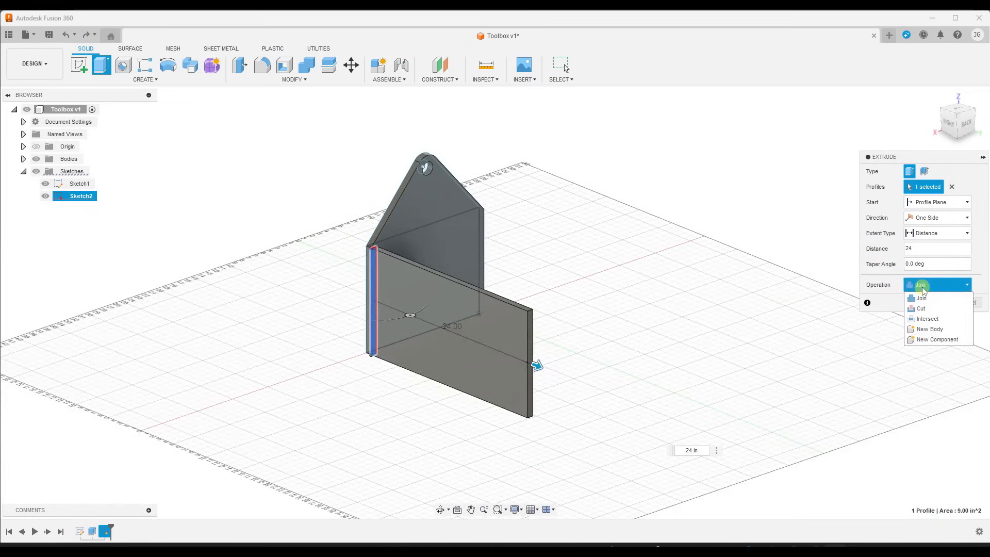
{"action": "left_click", "coordinate": [931, 328]}
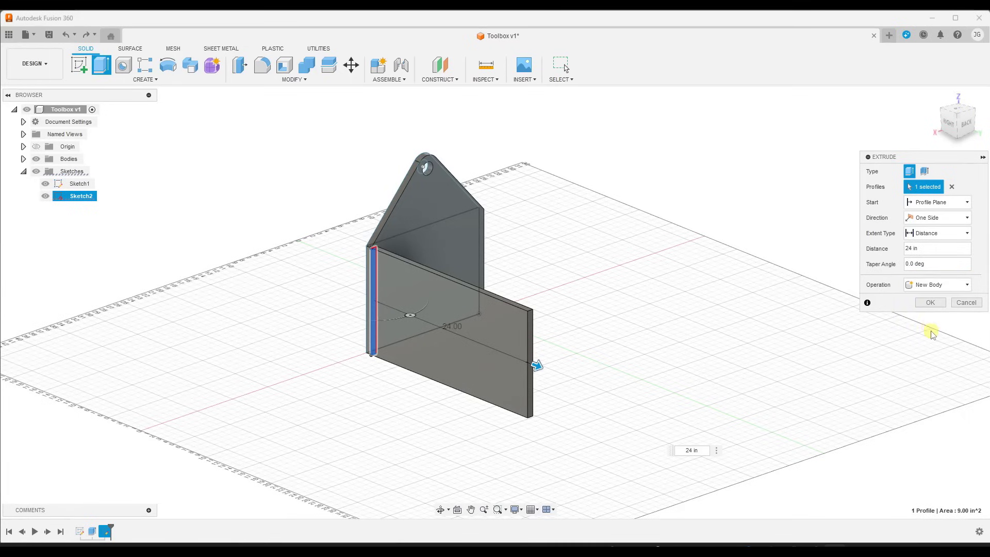
{"action": "left_click", "coordinate": [930, 303]}
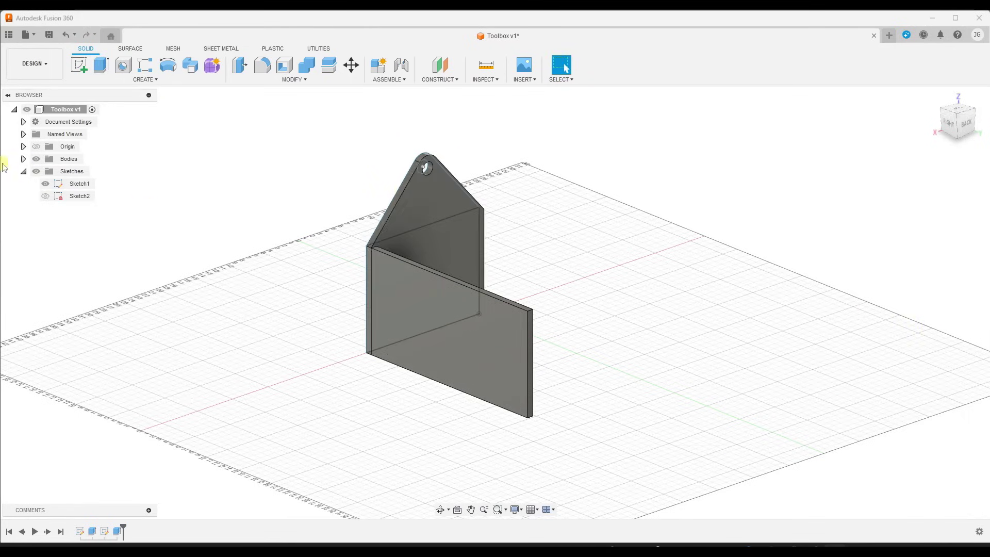
Hide all sketches and list the bodies, selecting the end plate body and the side panel body in turn
{"action": "left_click", "coordinate": [36, 171]}
{"action": "left_click", "coordinate": [428, 216]}
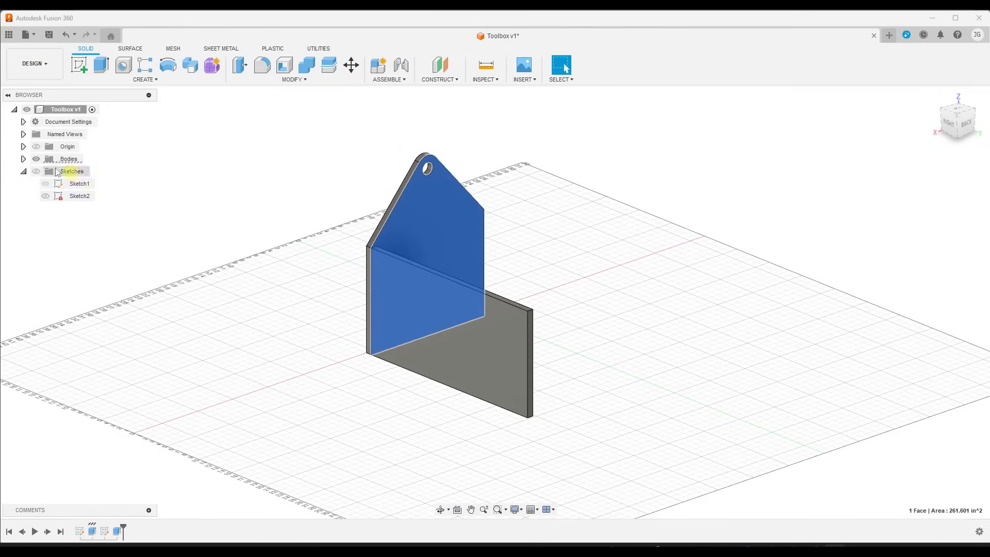
{"action": "left_click", "coordinate": [23, 159]}
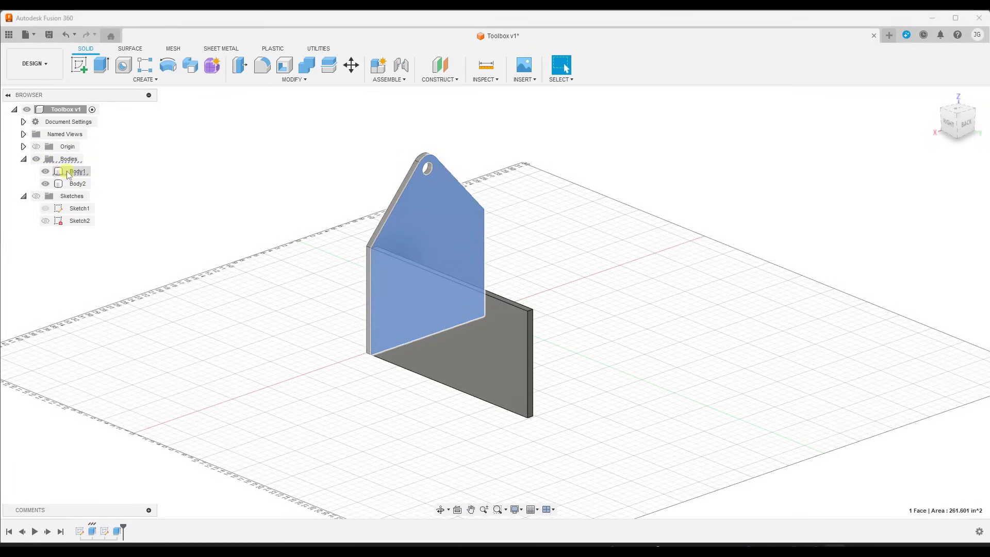
{"action": "left_click", "coordinate": [62, 174]}
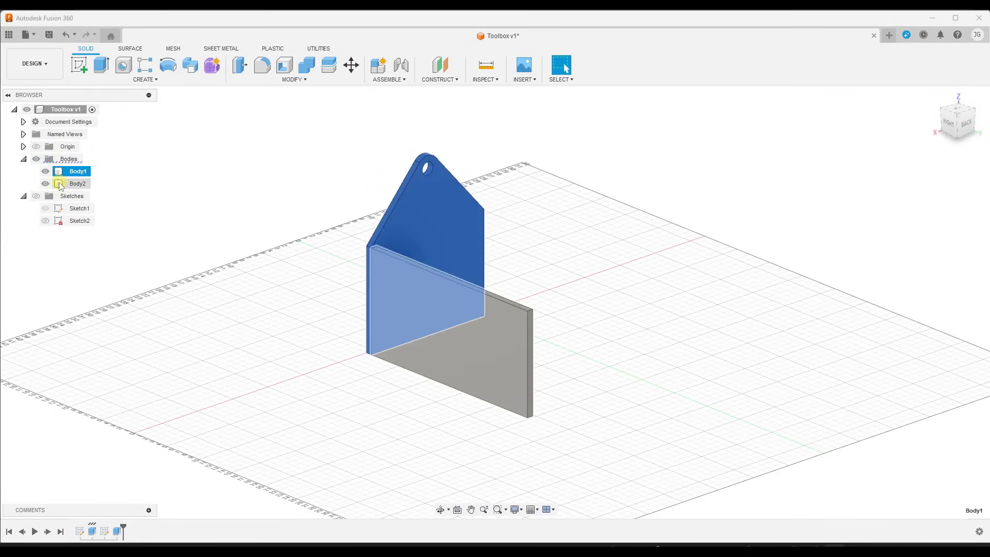
{"action": "left_click", "coordinate": [60, 184]}
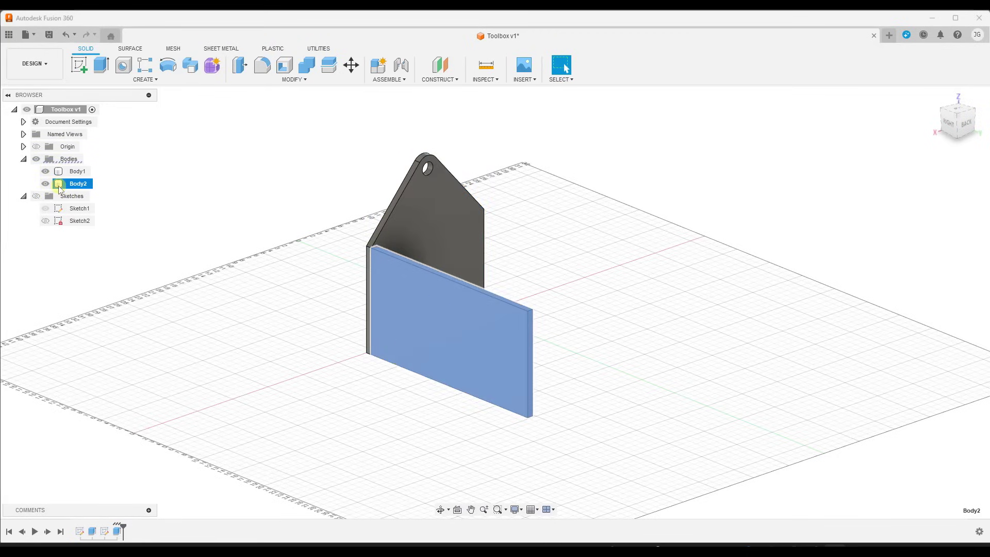
Start a point-to-point Move/Copy of bodies with the side panel as the selected body
{"action": "mouse_move", "coordinate": [419, 283]}
{"action": "middle_mouse_down", "text": "shift"}
{"action": "mouse_move", "coordinate": [546, 300]}
{"action": "mouse_move", "coordinate": [475, 294]}
{"action": "middle_mouse_up", "text": "shift"}
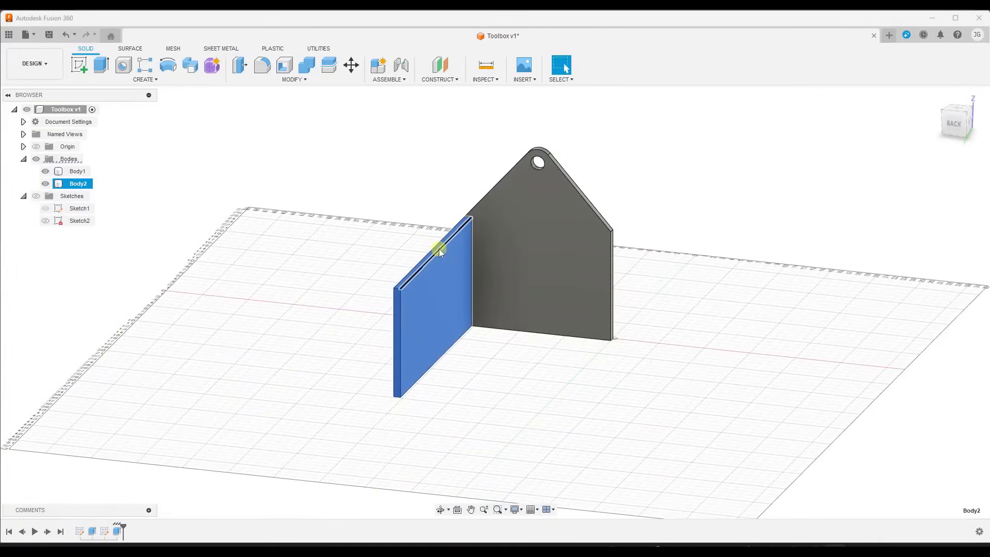
{"action": "middle_click_drag", "start_coordinate": [537, 253], "coordinate": [303, 249], "text": "shift"}
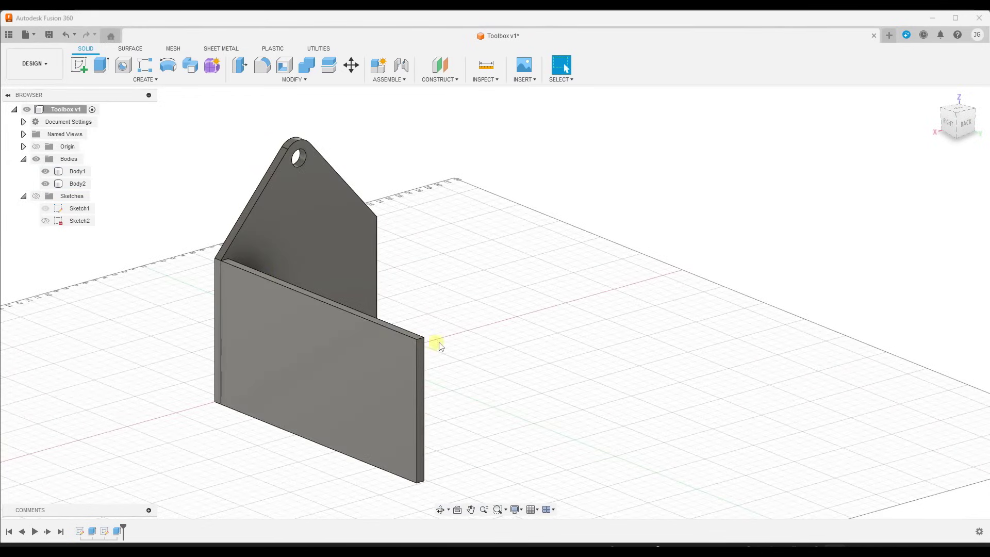
{"action": "middle_click_drag", "start_coordinate": [435, 342], "coordinate": [405, 341], "text": "shift"}
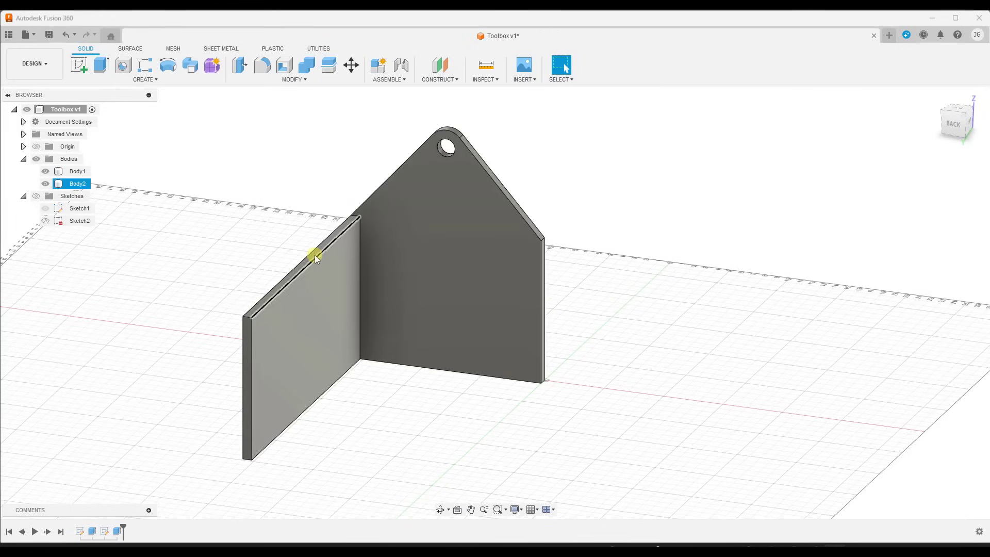
{"action": "left_click", "coordinate": [351, 67]}
{"action": "left_click", "coordinate": [407, 250]}
{"action": "middle_click_drag", "start_coordinate": [406, 250], "coordinate": [403, 265], "text": "shift"}
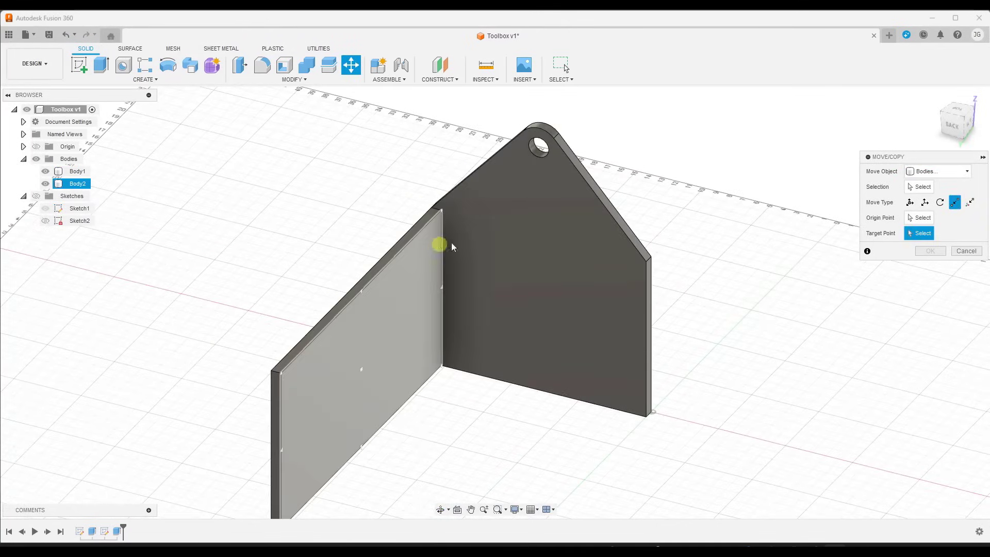
{"action": "left_click", "coordinate": [958, 171]}
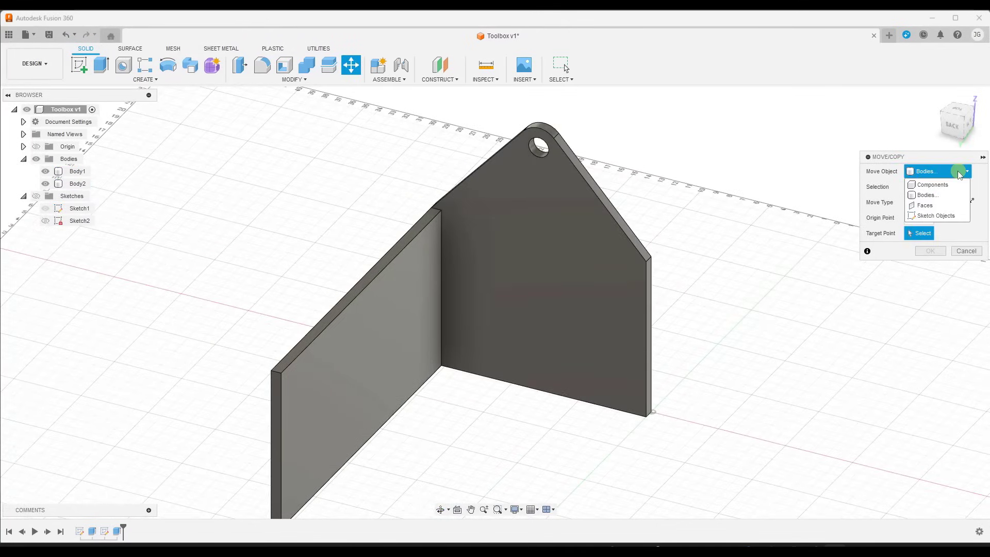
{"action": "left_click", "coordinate": [928, 195]}
{"action": "left_click", "coordinate": [918, 186]}
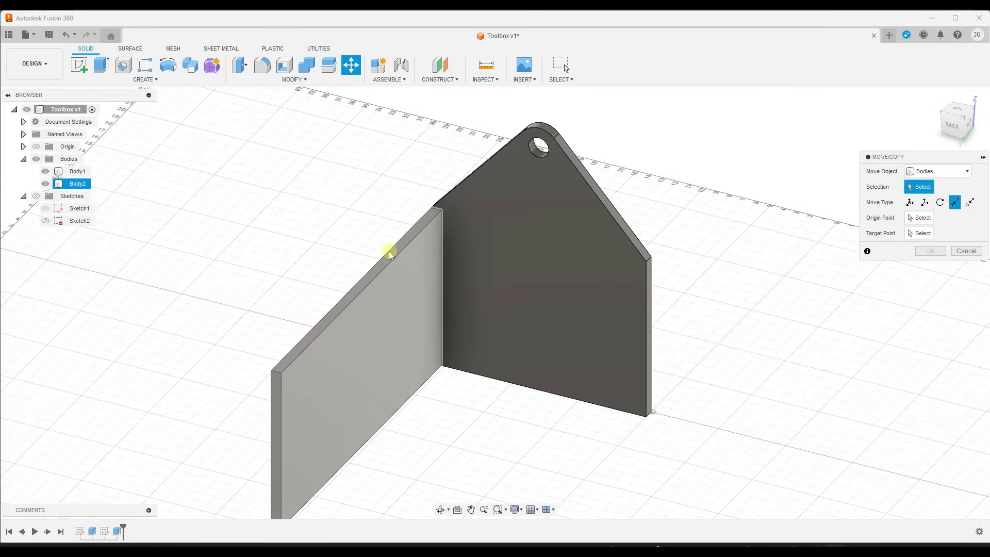
{"action": "left_click", "coordinate": [412, 259]}
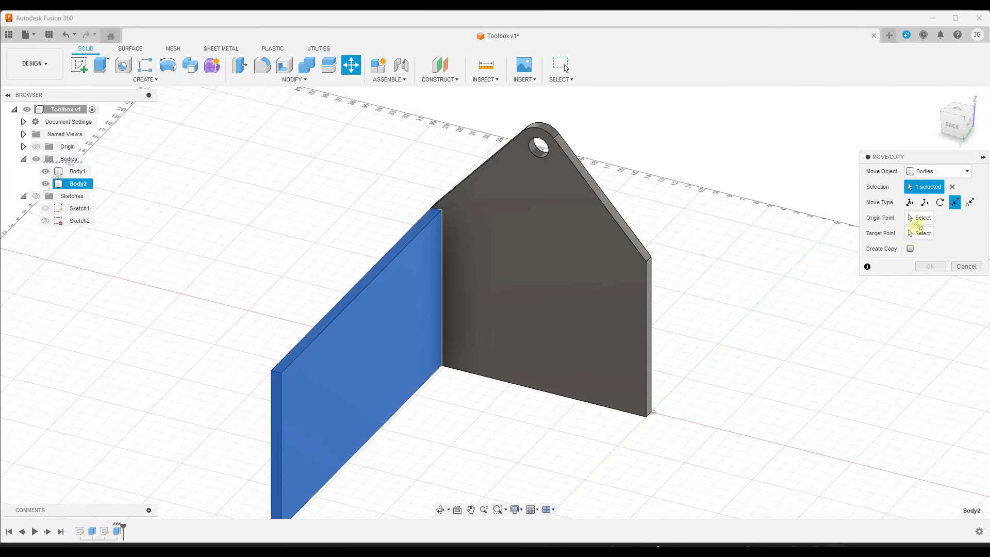
Copy the side panel from its inner upper corner at the end plate to the plate's opposite shoulder corner, with Create Copy enabled
{"action": "left_click", "coordinate": [917, 222]}
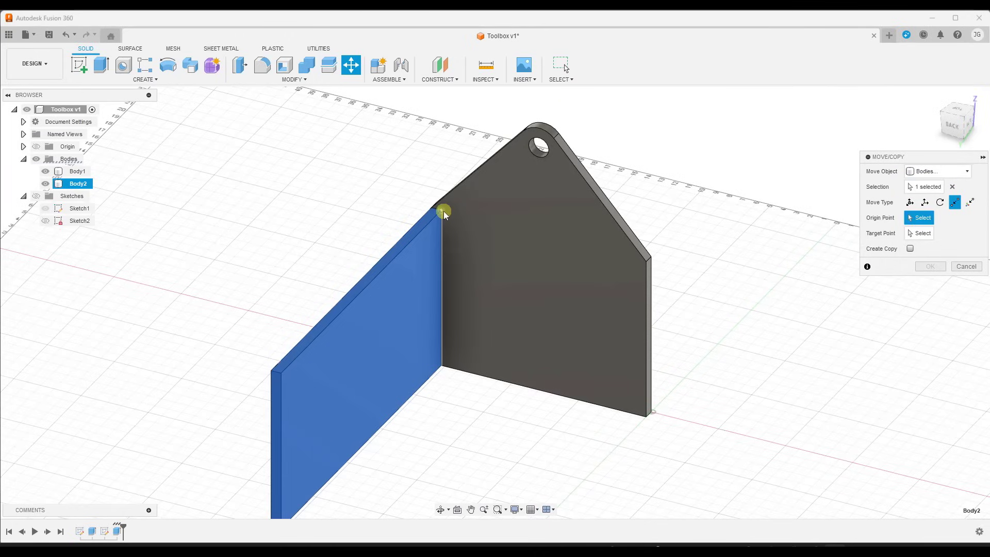
{"action": "scroll", "coordinate": [443, 212], "scroll_direction": "up", "scroll_amount": 3}
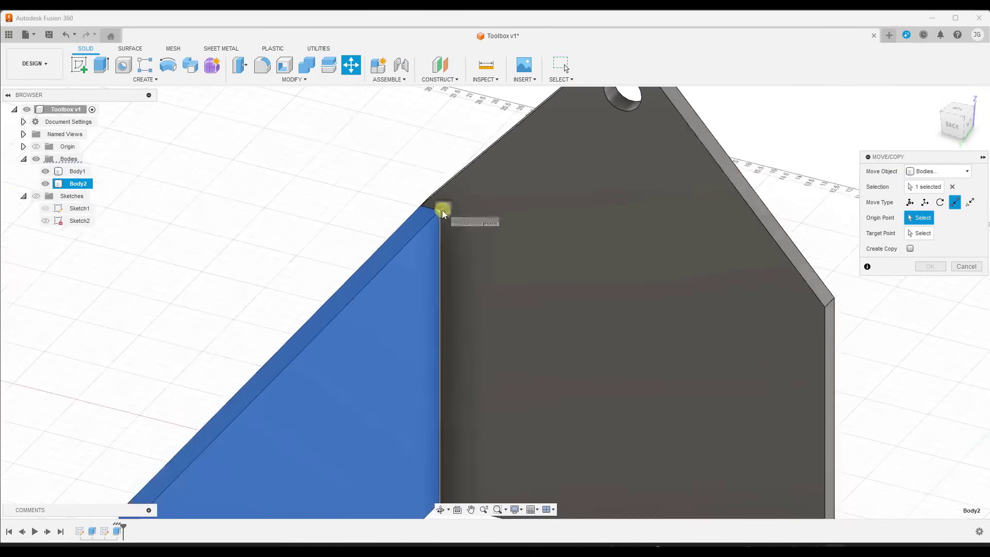
{"action": "left_click", "coordinate": [440, 210]}
{"action": "scroll", "coordinate": [440, 210], "scroll_direction": "down", "scroll_amount": 5}
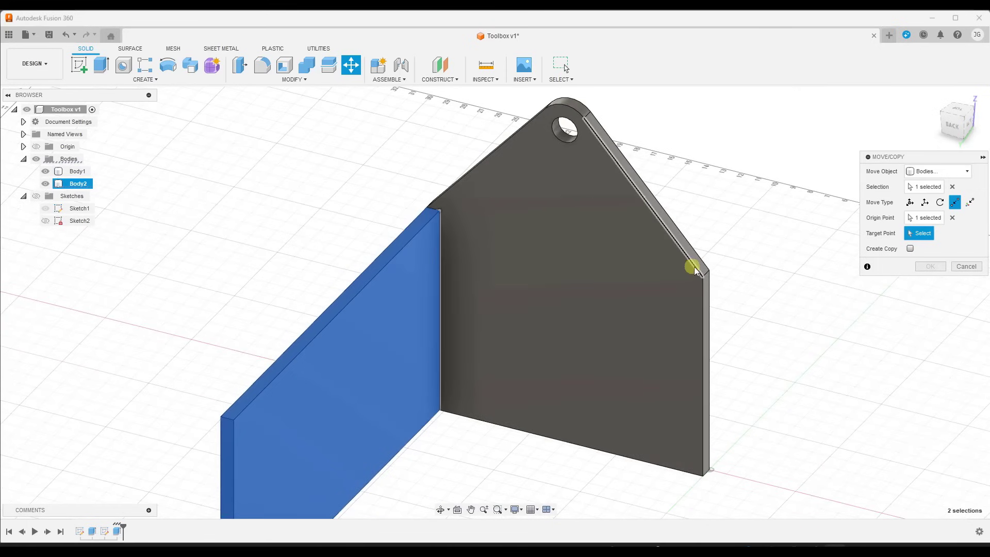
{"action": "left_click", "coordinate": [704, 277]}
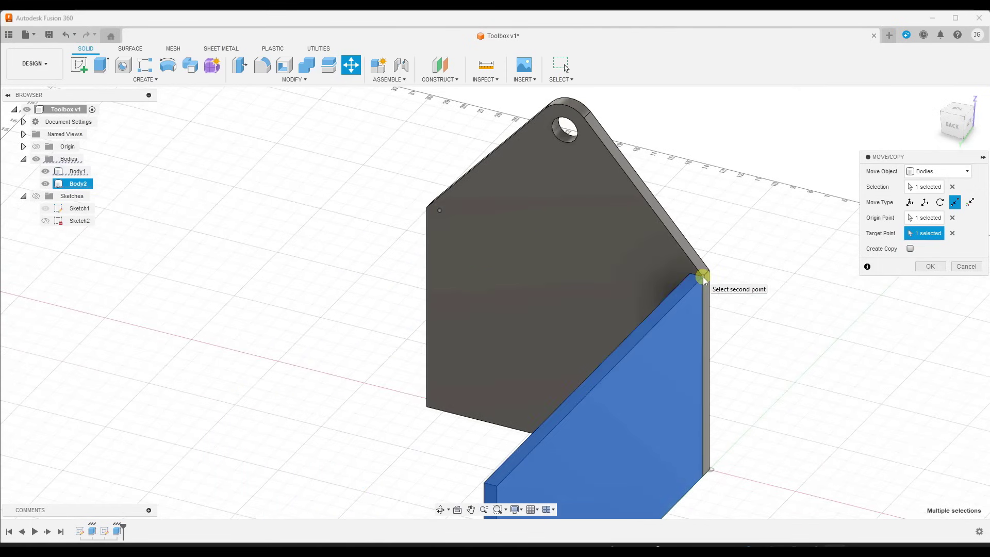
{"action": "scroll", "coordinate": [546, 208], "scroll_direction": "down", "scroll_amount": 5}
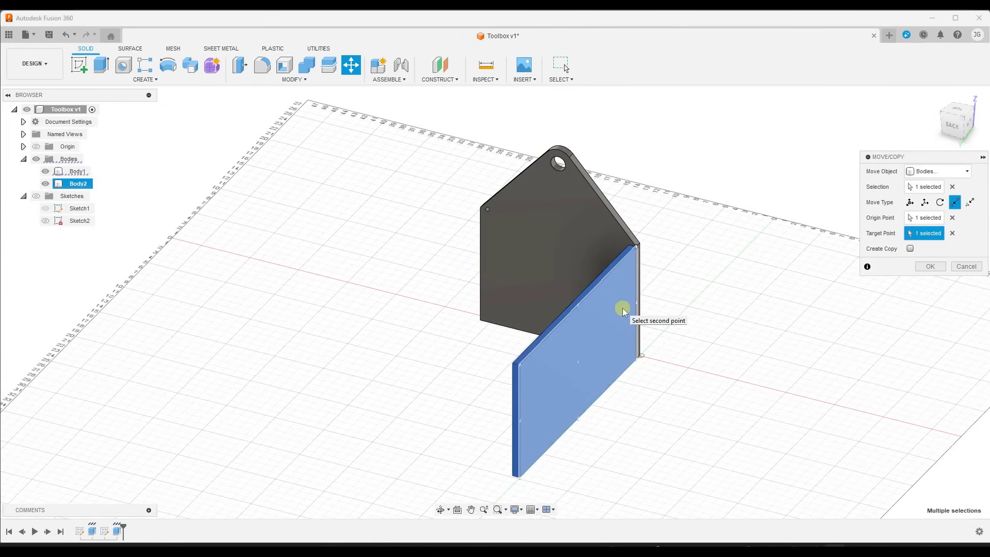
{"action": "left_click", "coordinate": [911, 249]}
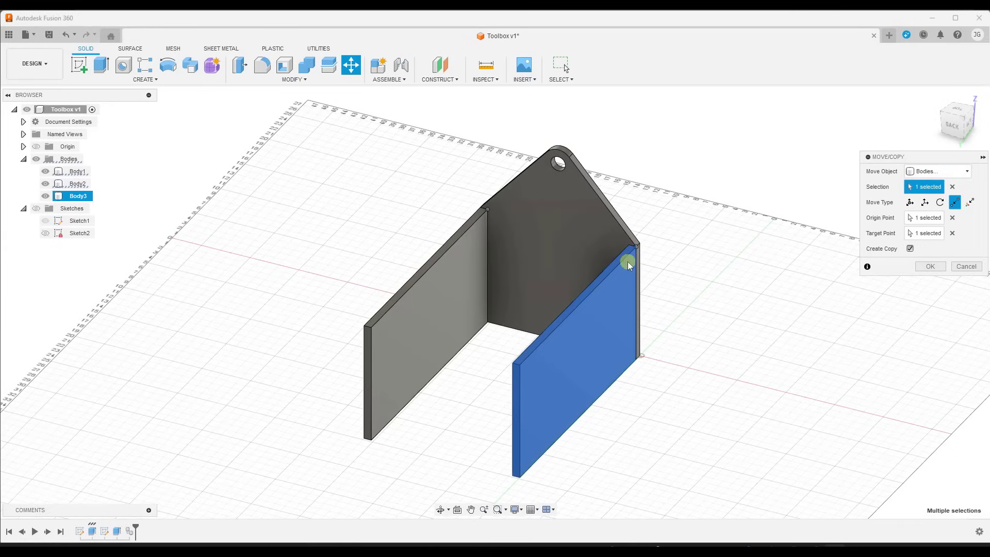
{"action": "left_click", "coordinate": [929, 266]}
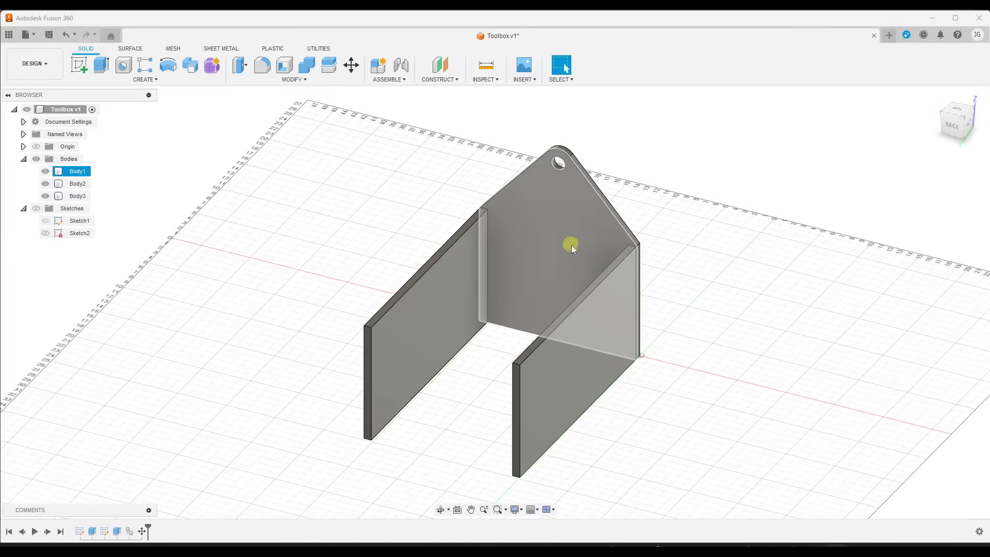
Copy the end plate point-to-point from its outer shoulder corner to the side panel's free upper corner, with Create Copy enabled
{"action": "middle_click_drag", "start_coordinate": [656, 250], "coordinate": [624, 238], "text": "shift"}
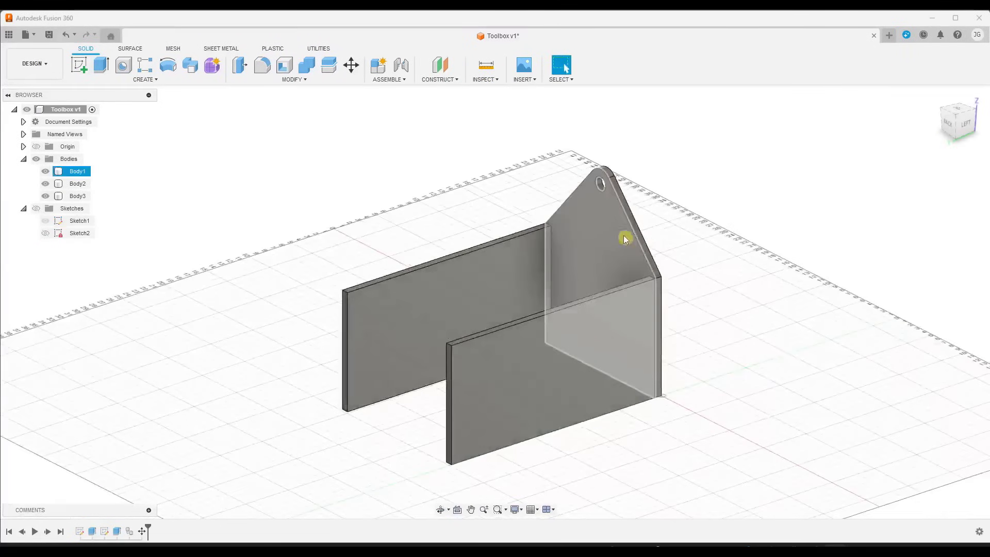
{"action": "left_click", "coordinate": [350, 66]}
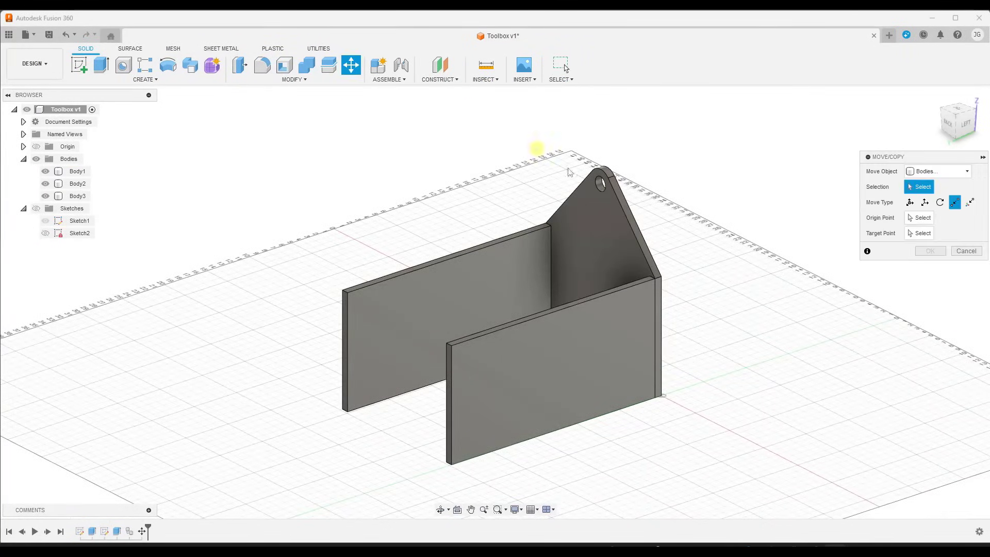
{"action": "left_click", "coordinate": [618, 242]}
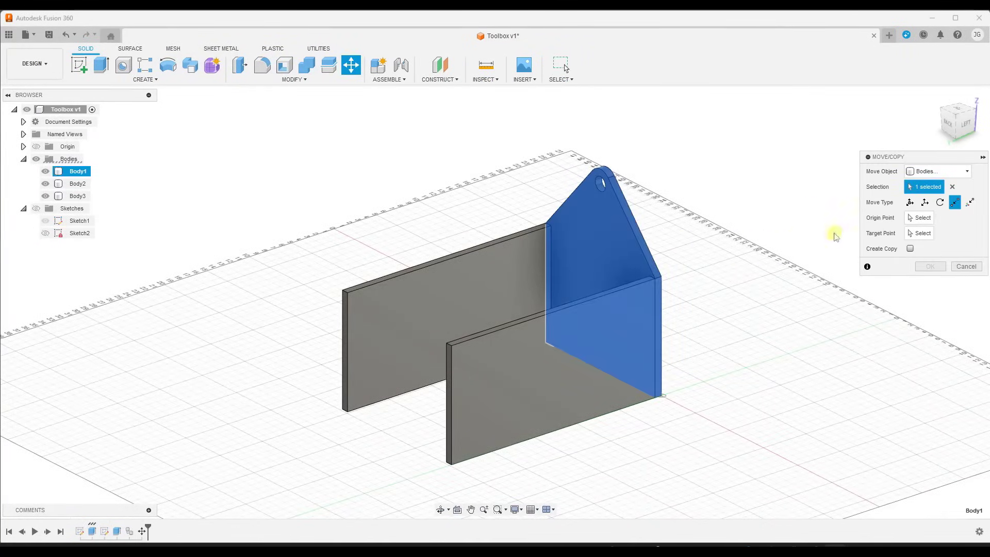
{"action": "left_click", "coordinate": [915, 218]}
{"action": "left_click", "coordinate": [661, 278]}
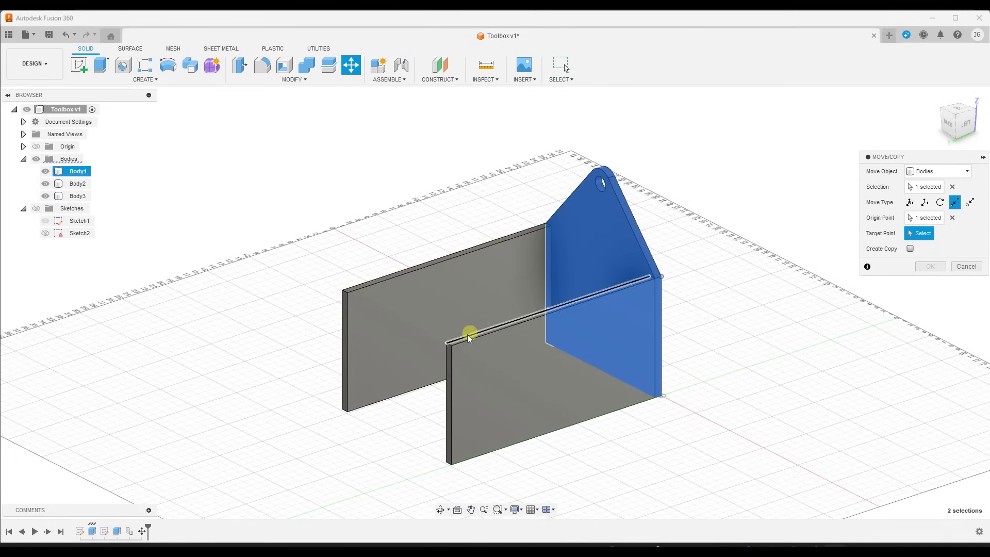
{"action": "left_click", "coordinate": [452, 345]}
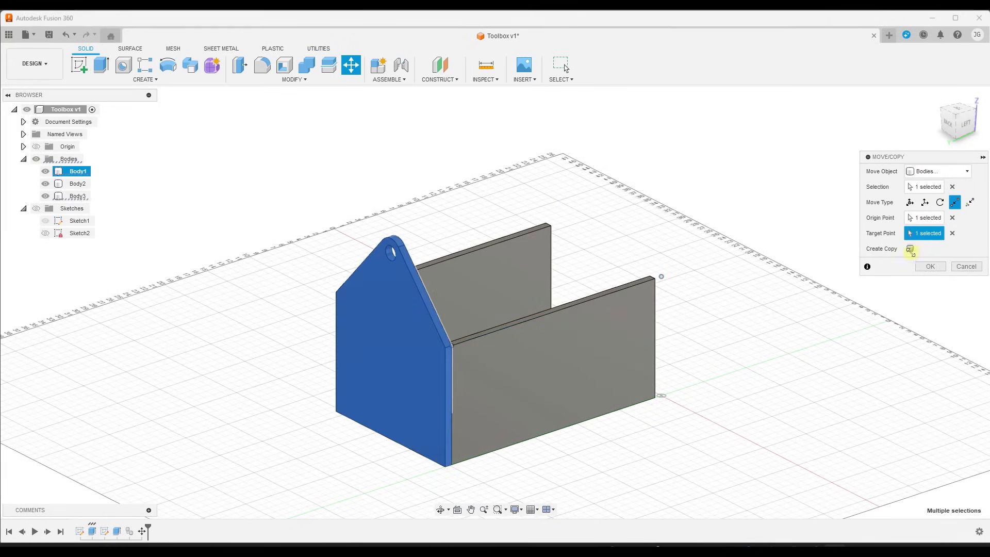
{"action": "left_click", "coordinate": [909, 249]}
{"action": "left_click", "coordinate": [943, 268]}
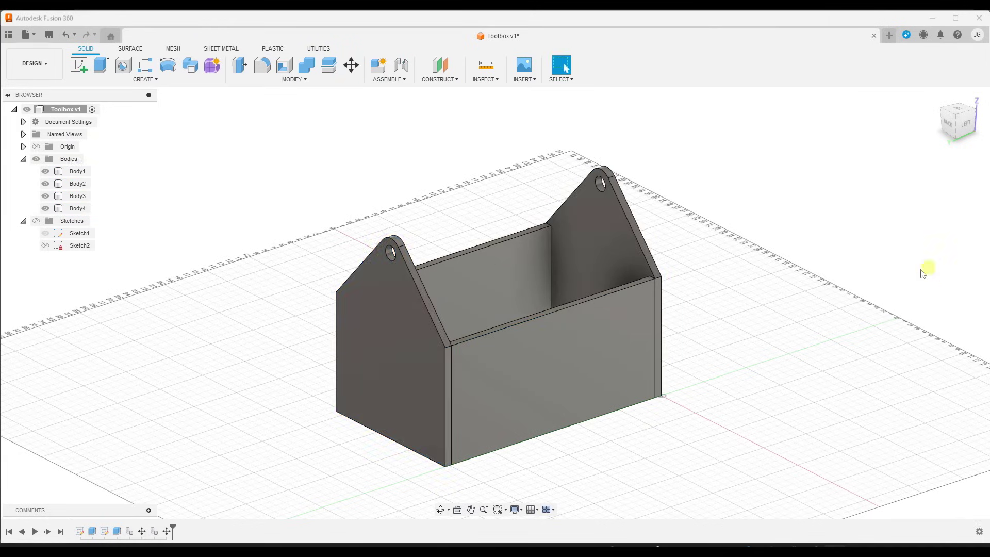
Examine the four toolbox bodies, checking the side panels, both end plates and the handle hole
{"action": "left_click", "coordinate": [481, 287]}
{"action": "middle_click_drag", "start_coordinate": [481, 287], "coordinate": [444, 289], "text": "shift"}
{"action": "left_click", "coordinate": [637, 292]}
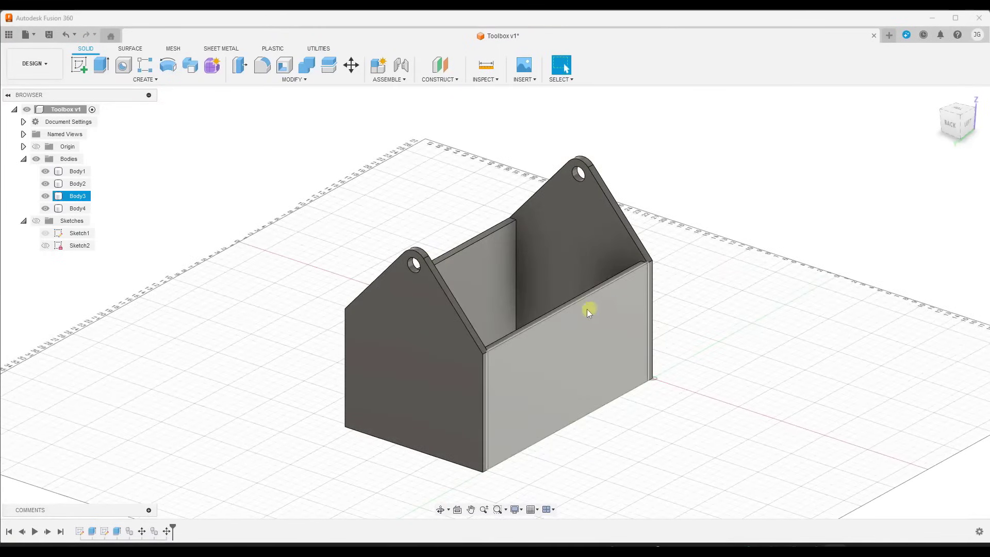
{"action": "left_click", "coordinate": [546, 283]}
{"action": "scroll", "coordinate": [611, 242], "scroll_direction": "up", "scroll_amount": 1}
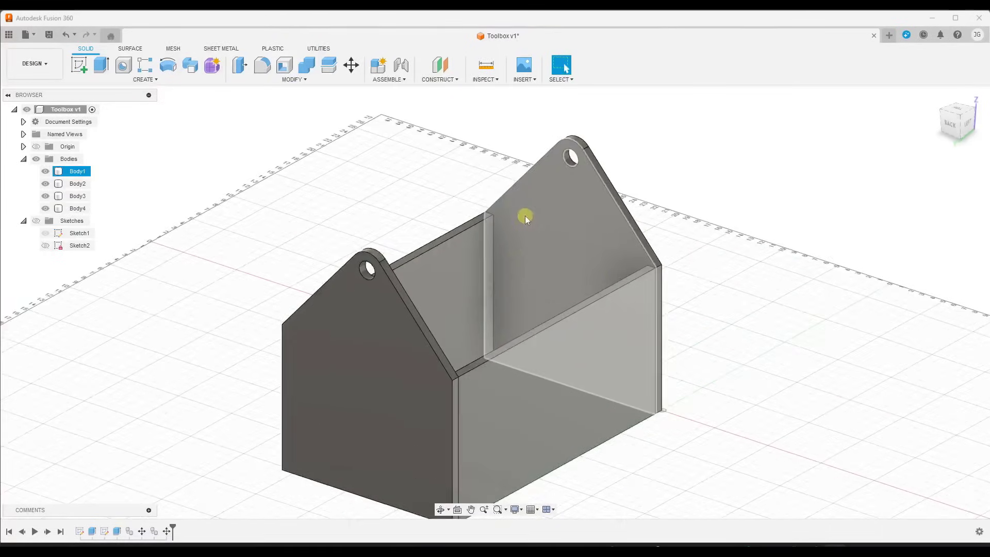
{"action": "left_click", "coordinate": [510, 398]}
{"action": "middle_click_drag", "start_coordinate": [511, 398], "coordinate": [491, 353]}
{"action": "left_click", "coordinate": [388, 222]}
{"action": "left_click", "coordinate": [391, 207]}
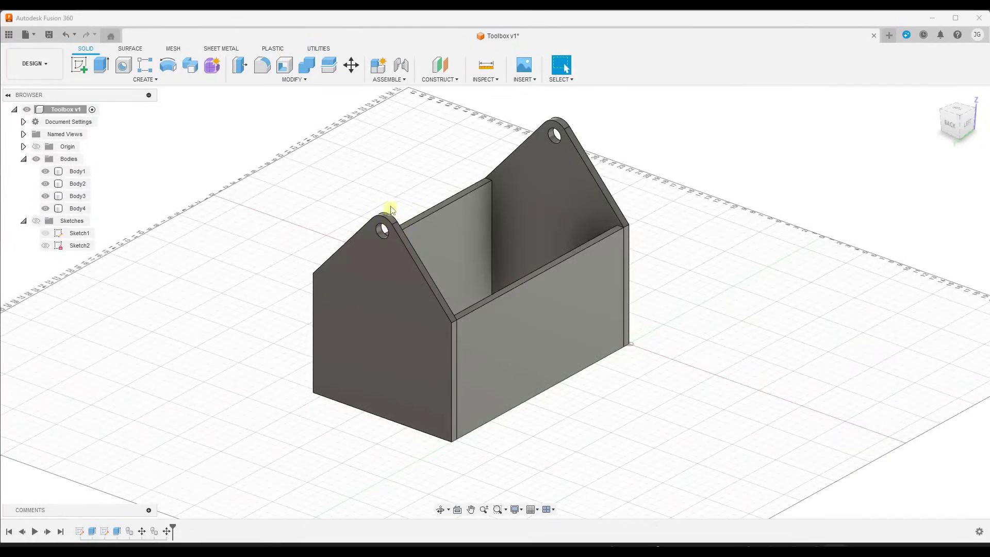
Sketch a rectangle on the underside of the box between its opposite outer corners and finish the sketch
{"action": "left_click", "coordinate": [77, 66]}
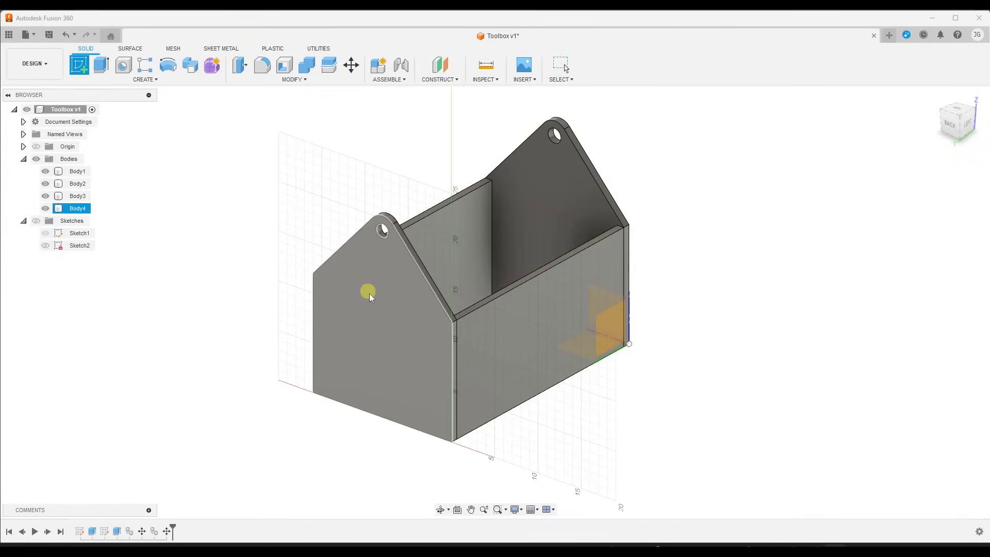
{"action": "middle_click_drag", "start_coordinate": [421, 359], "coordinate": [447, 263], "text": "shift"}
{"action": "scroll", "coordinate": [446, 264], "scroll_direction": "up", "scroll_amount": 2}
{"action": "left_click", "coordinate": [446, 263]}
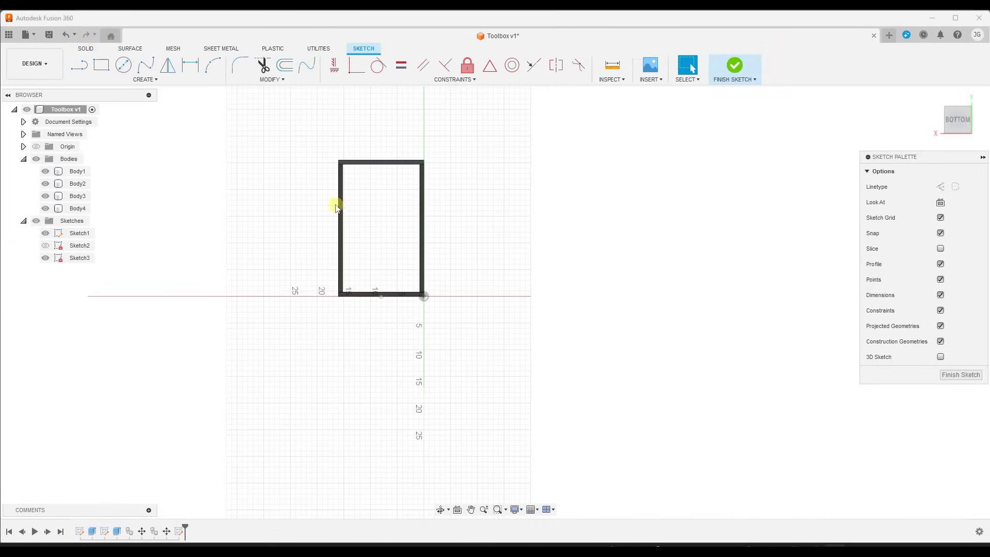
{"action": "key", "text": "r"}
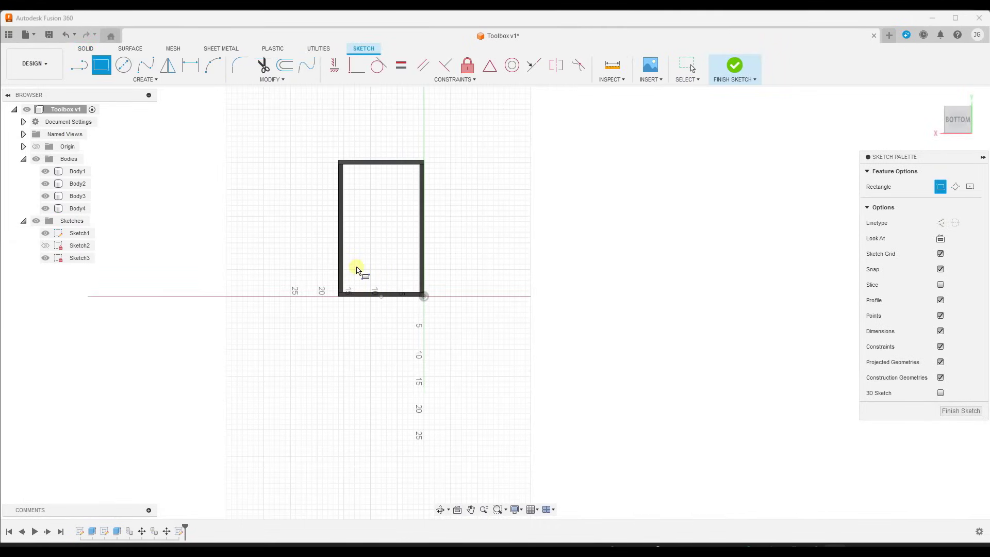
{"action": "left_click", "coordinate": [338, 296]}
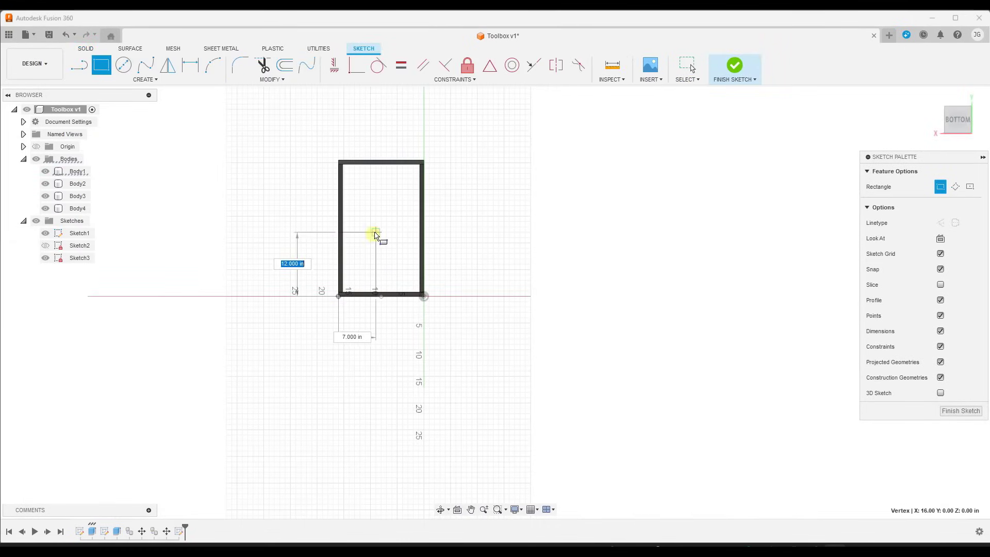
{"action": "left_click", "coordinate": [423, 162]}
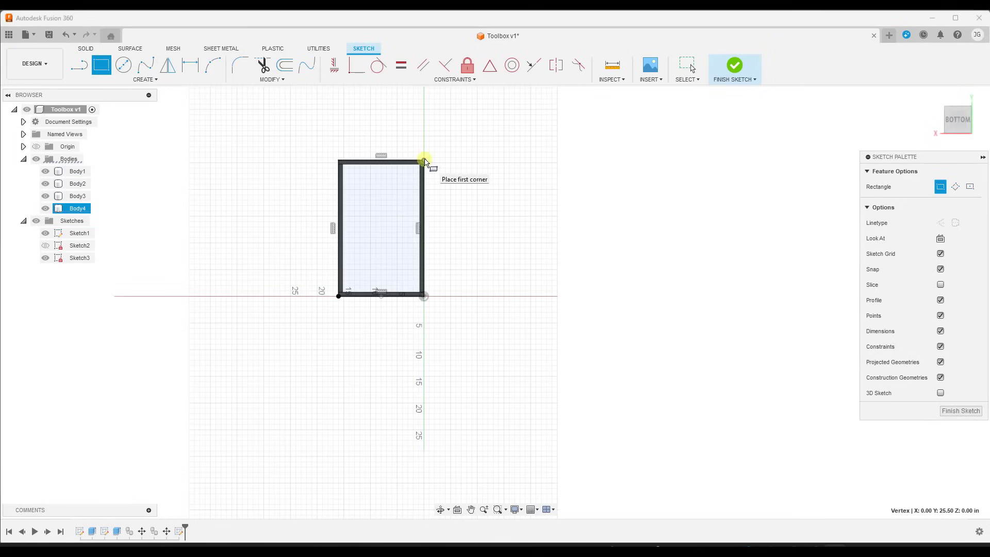
{"action": "left_click", "coordinate": [735, 70]}
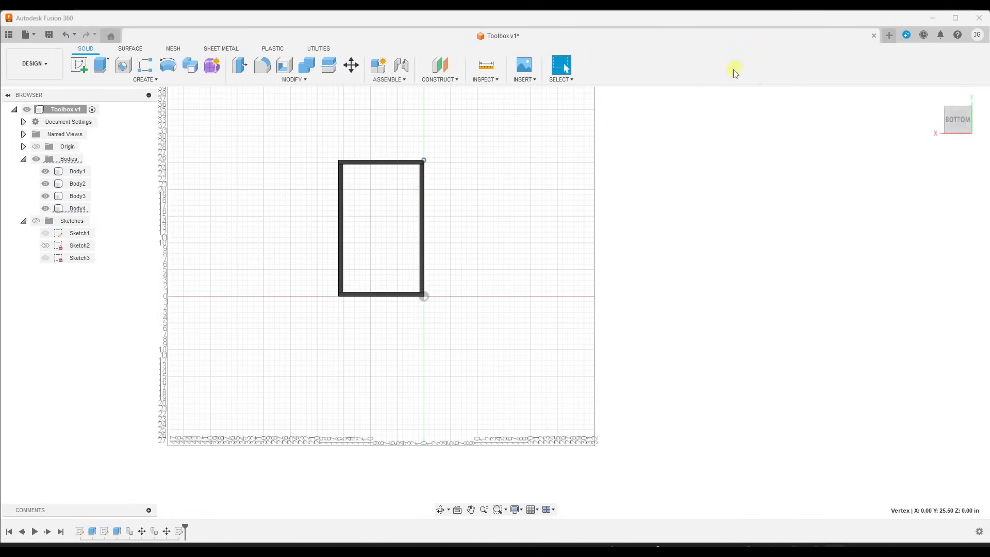
Start an Extrude and make the sketches folder and the bottom rectangle sketch visible for profile selection
{"action": "middle_click_drag", "start_coordinate": [471, 215], "coordinate": [415, 257], "text": "shift"}
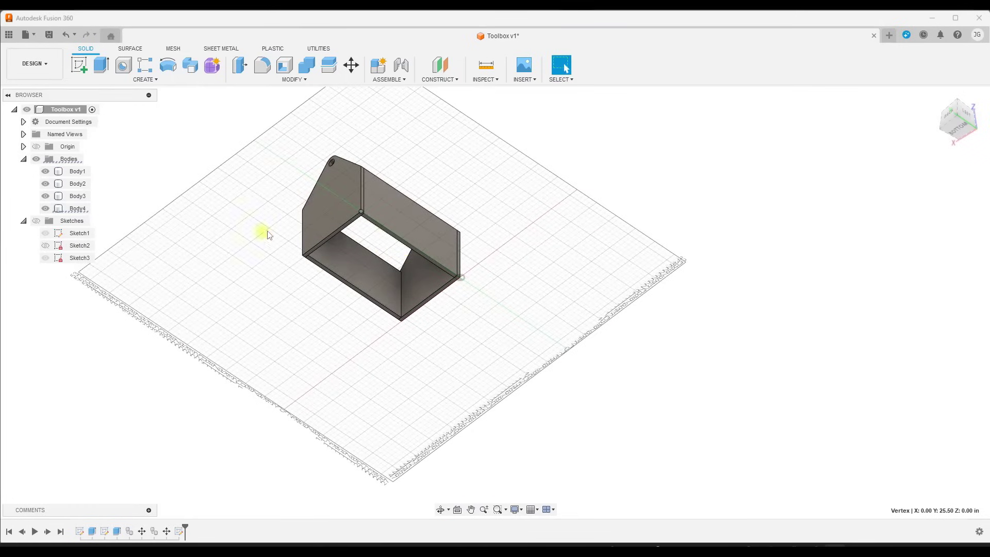
{"action": "left_click", "coordinate": [106, 65]}
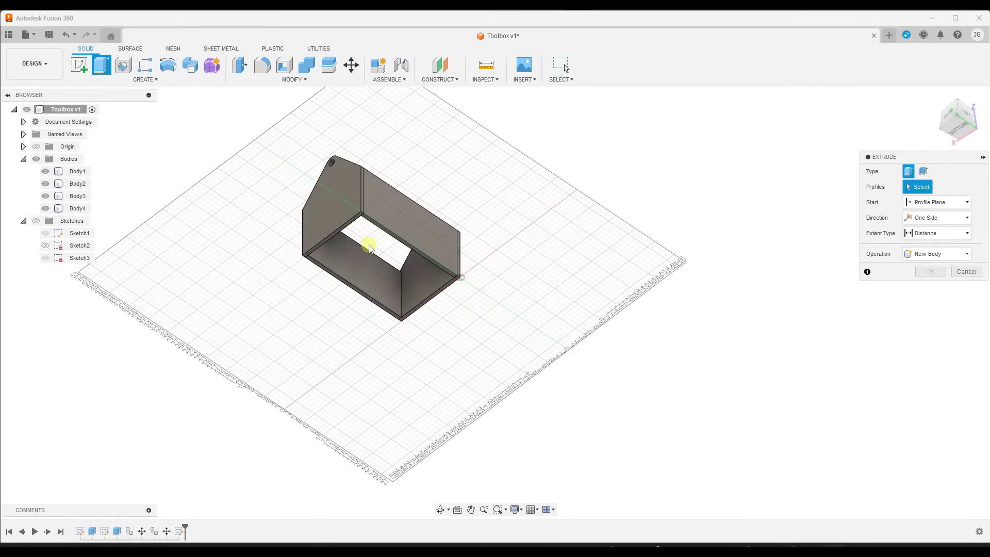
{"action": "left_click", "coordinate": [45, 258]}
{"action": "left_click", "coordinate": [36, 220]}
{"action": "left_click", "coordinate": [45, 258]}
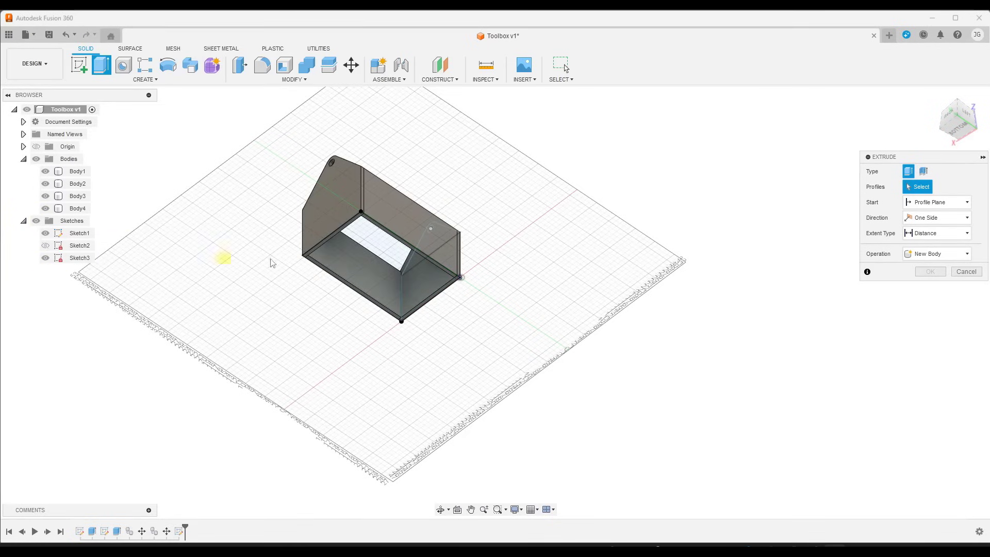
Extrude the bottom rectangle's two profiles 0.75 in downward as a New Body to form the toolbox floor
{"action": "scroll", "coordinate": [379, 257], "scroll_direction": "up", "scroll_amount": 2}
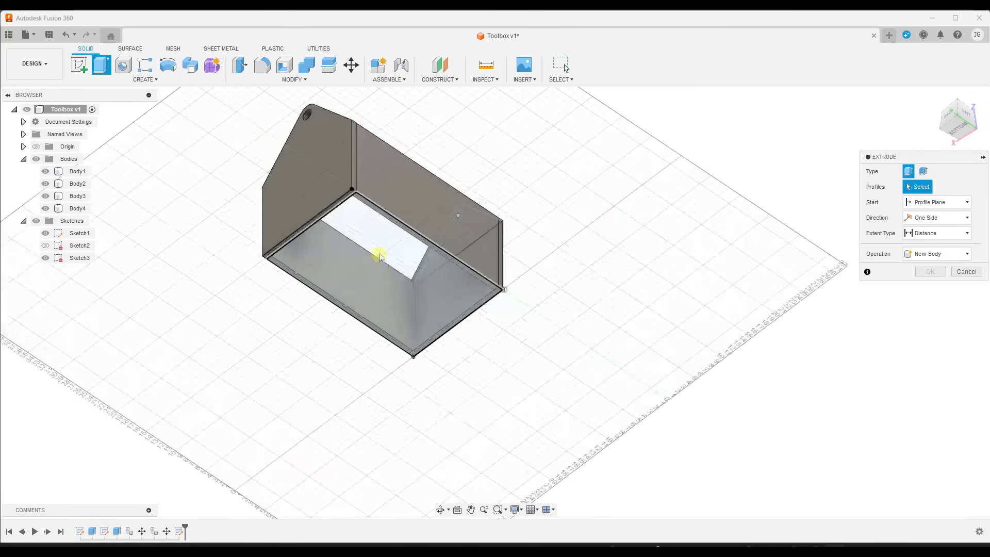
{"action": "left_click", "coordinate": [380, 250]}
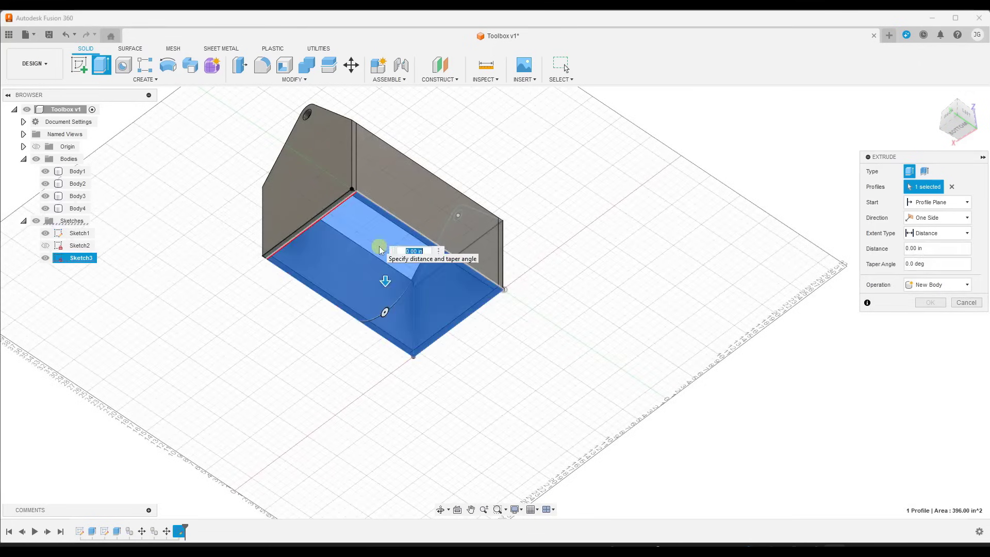
{"action": "scroll", "coordinate": [340, 206], "scroll_direction": "up", "scroll_amount": 2}
{"action": "left_click", "coordinate": [342, 200]}
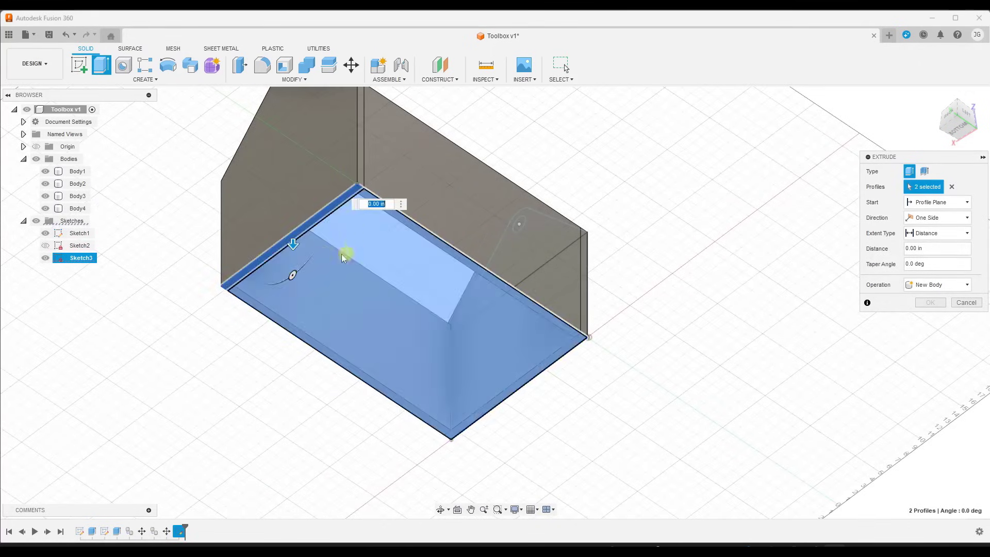
{"action": "scroll", "coordinate": [337, 257], "scroll_direction": "down", "scroll_amount": 2}
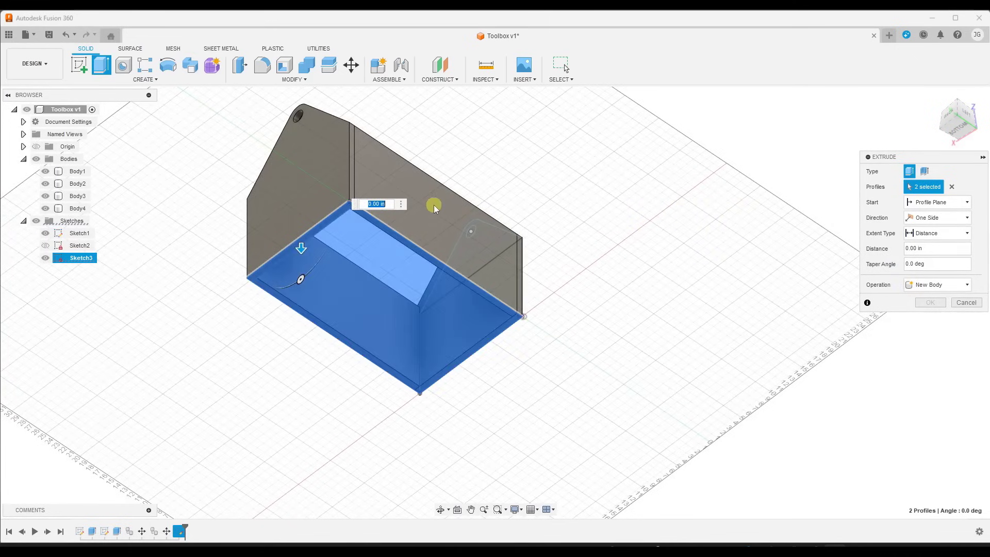
{"action": "key", "text": "Return"}
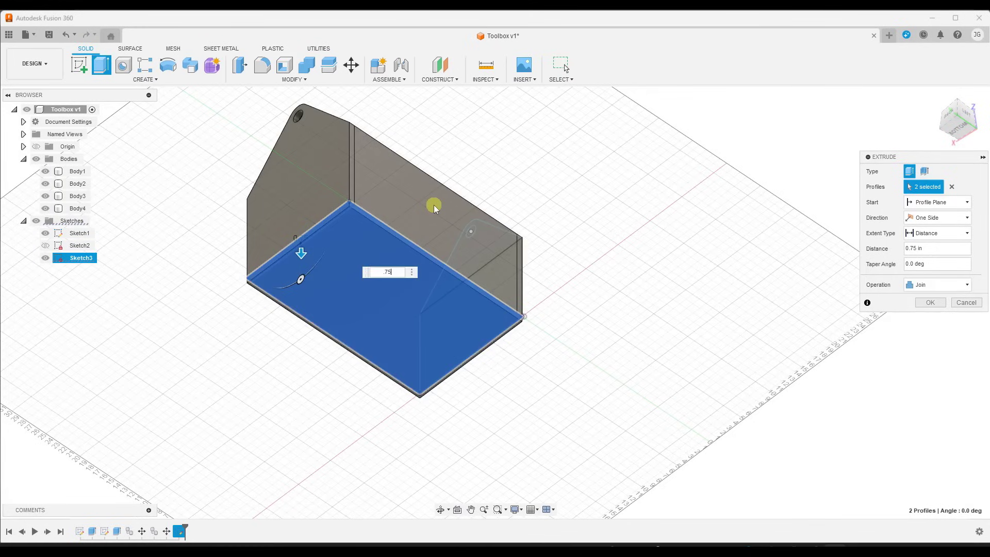
{"action": "left_click", "coordinate": [923, 285]}
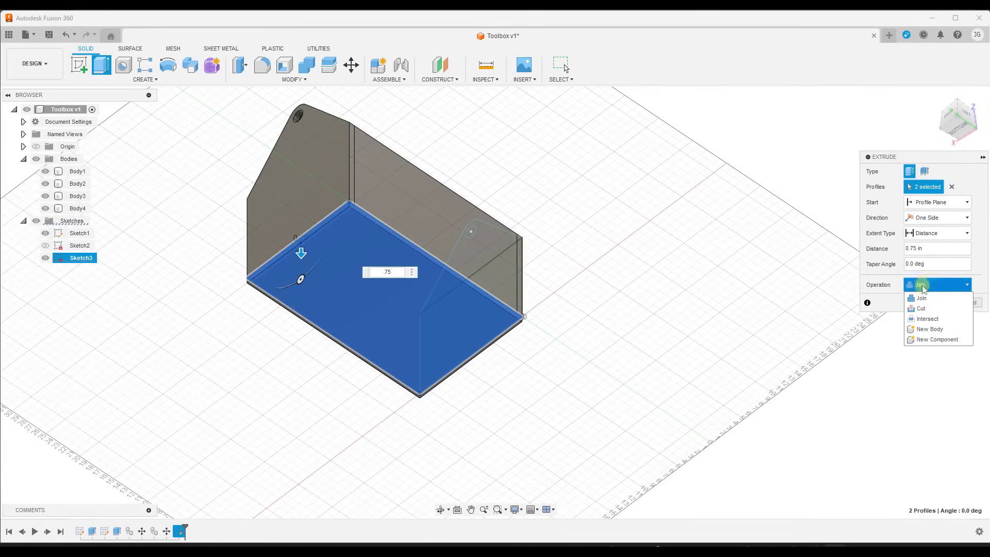
{"action": "left_click", "coordinate": [916, 318]}
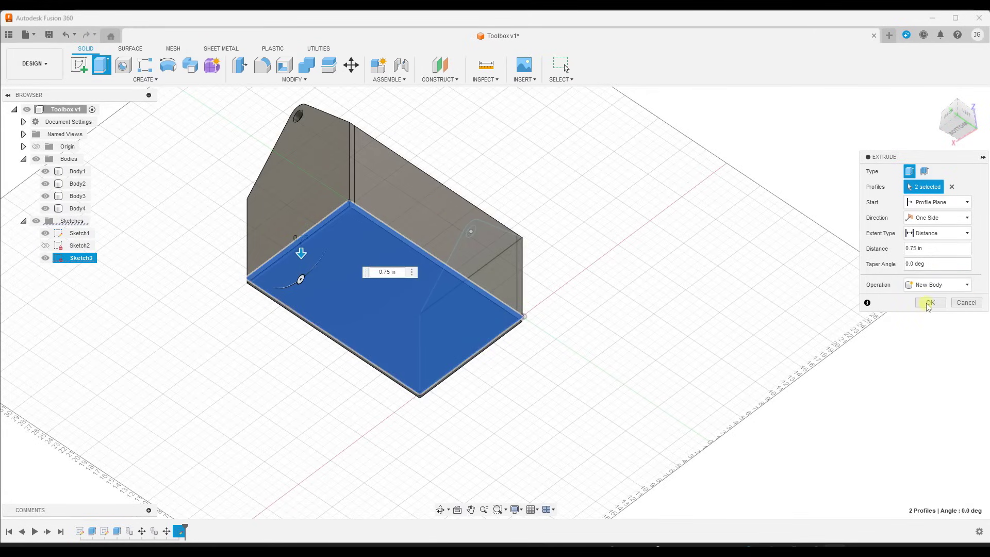
{"action": "left_click", "coordinate": [928, 303]}
Rename the original end plate body, Body1, as End 1
{"action": "mouse_move", "coordinate": [419, 221]}
{"action": "middle_mouse_down", "text": "shift"}
{"action": "mouse_move", "coordinate": [409, 250]}
{"action": "mouse_move", "coordinate": [448, 261]}
{"action": "mouse_move", "coordinate": [392, 359]}
{"action": "middle_mouse_up", "text": "shift"}
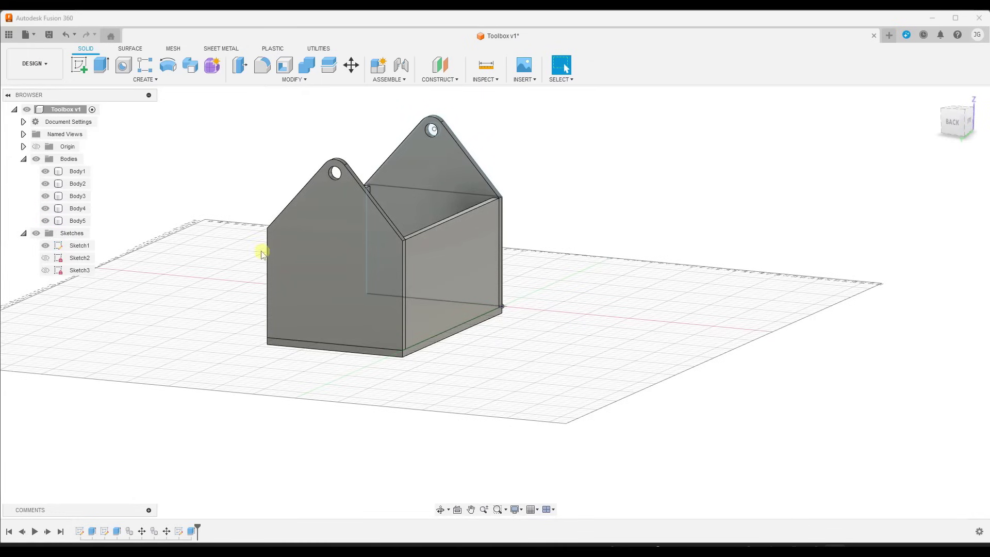
{"action": "left_click", "coordinate": [77, 171]}
{"action": "double_click", "coordinate": [77, 171]}
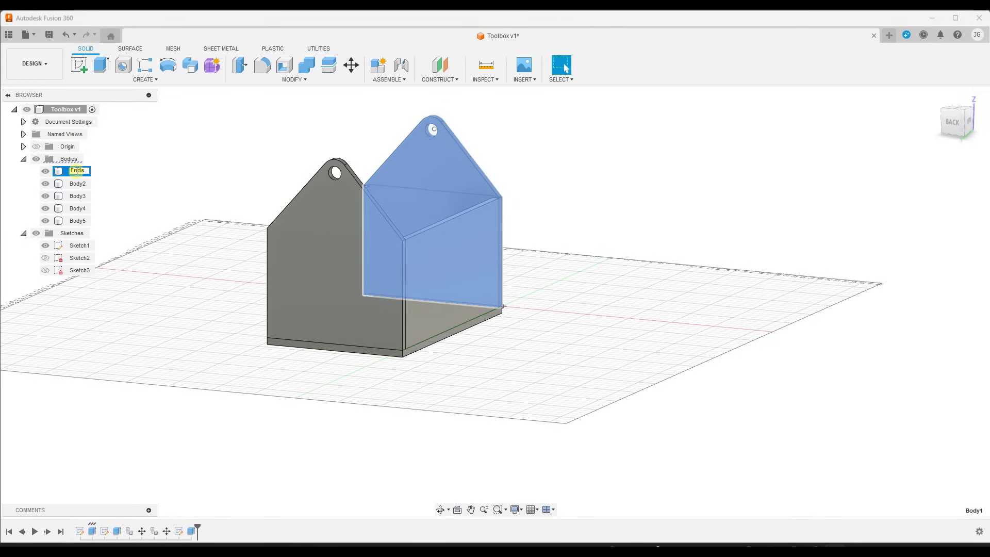
{"action": "type", "text": "End 1"}
{"action": "key", "text": "Return"}
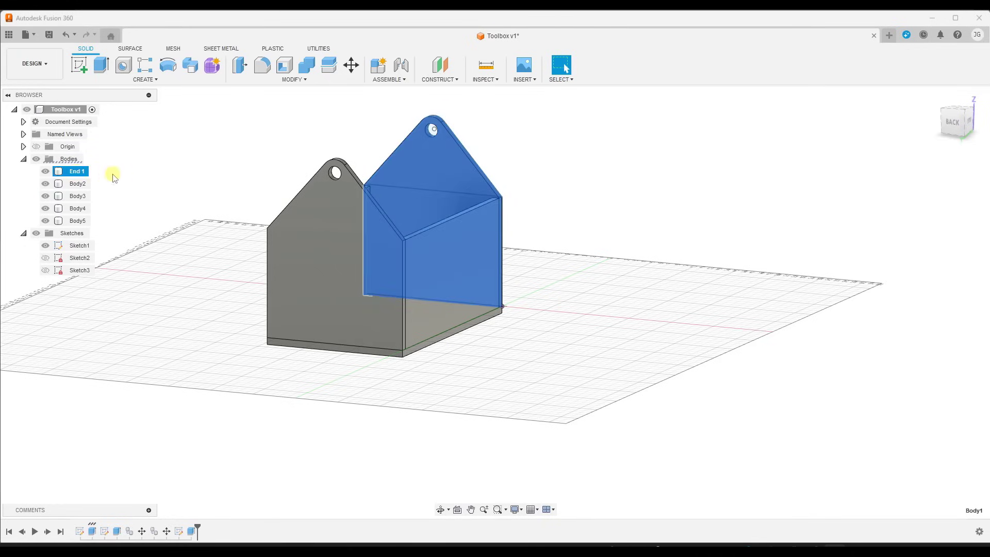
Rename the original side panel body, Body2, as Side 1
{"action": "left_click", "coordinate": [75, 184]}
{"action": "left_click", "coordinate": [72, 183]}
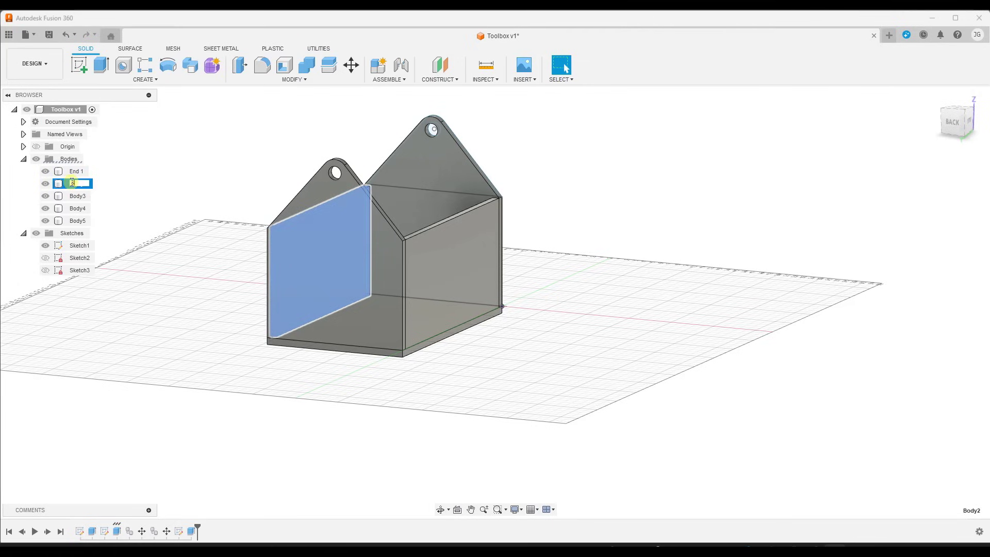
{"action": "type", "text": "Side 2"}
{"action": "key", "text": "BackSpace"}
{"action": "type", "text": "1"}
{"action": "key", "text": "Return"}
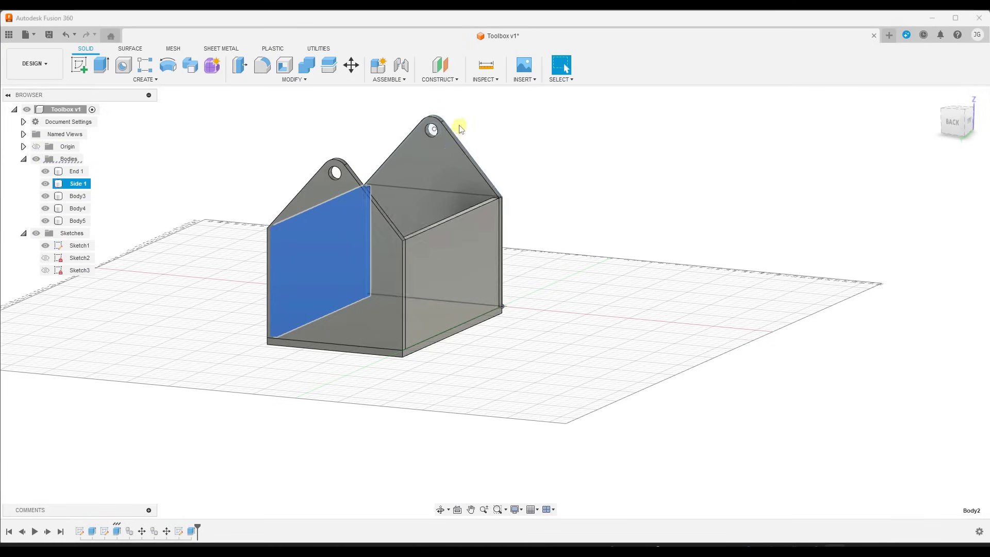
Extrude the circular handle-hole profile 25.50 in through to the far end plate as a New Body to form the handle rod
{"action": "scroll", "coordinate": [434, 131], "scroll_direction": "up", "scroll_amount": 3}
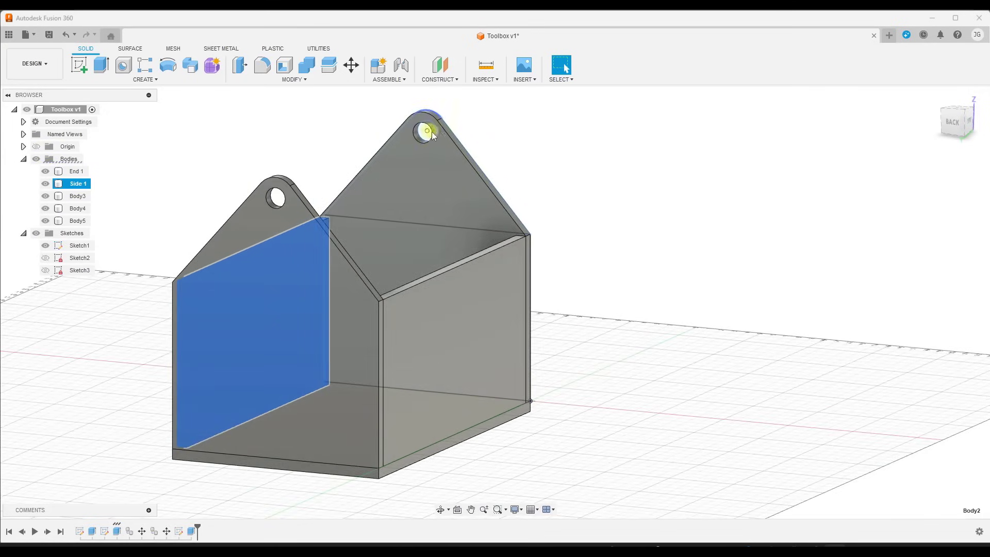
{"action": "middle_click_drag", "start_coordinate": [397, 223], "coordinate": [287, 227], "text": "shift"}
{"action": "key", "text": "Escape"}
{"action": "scroll", "coordinate": [252, 192], "scroll_direction": "up", "scroll_amount": 4}
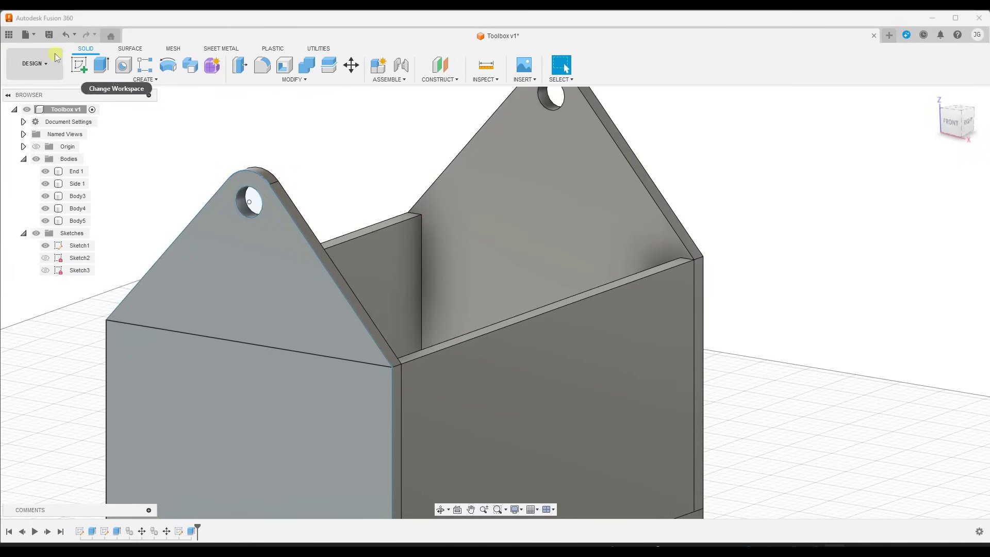
{"action": "left_click", "coordinate": [101, 65]}
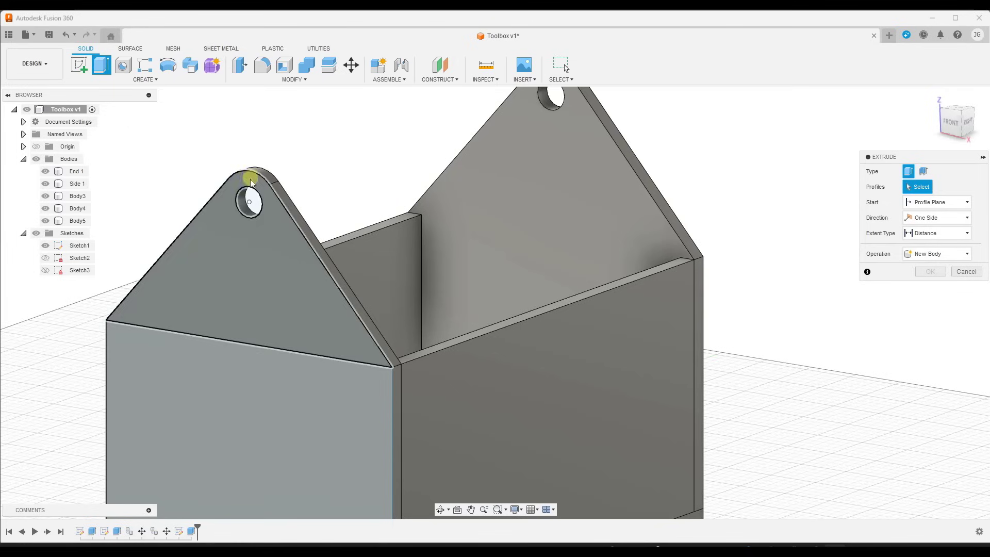
{"action": "left_click", "coordinate": [252, 204]}
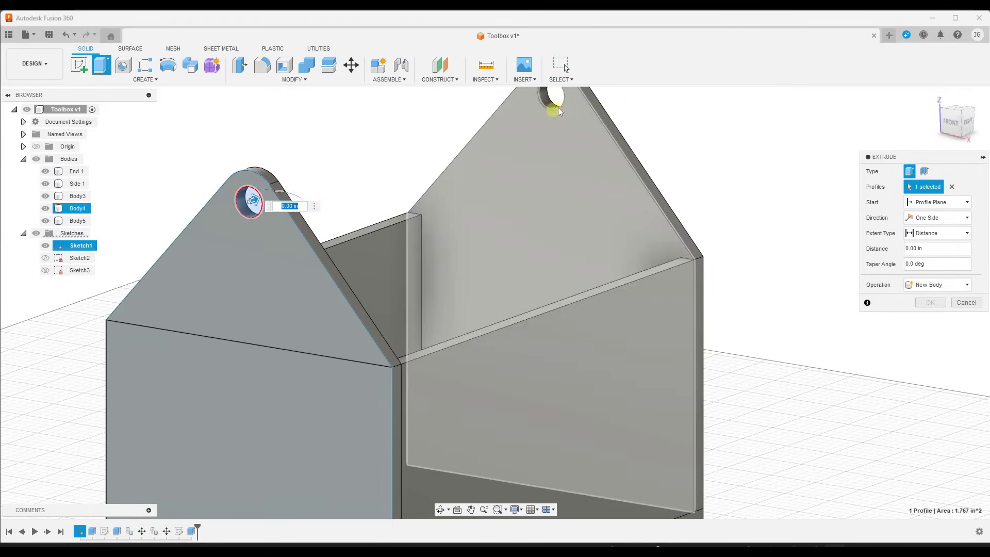
{"action": "scroll", "coordinate": [567, 121], "scroll_direction": "down", "scroll_amount": 5}
{"action": "middle_click_drag", "start_coordinate": [533, 230], "coordinate": [453, 258], "text": "shift"}
{"action": "left_click", "coordinate": [598, 239]}
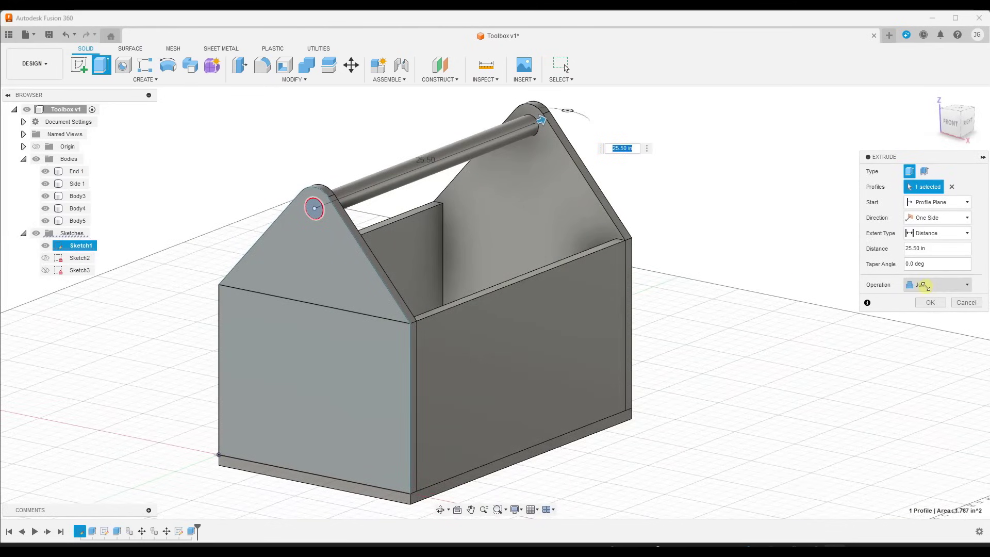
{"action": "left_click", "coordinate": [925, 285]}
{"action": "left_click", "coordinate": [930, 330]}
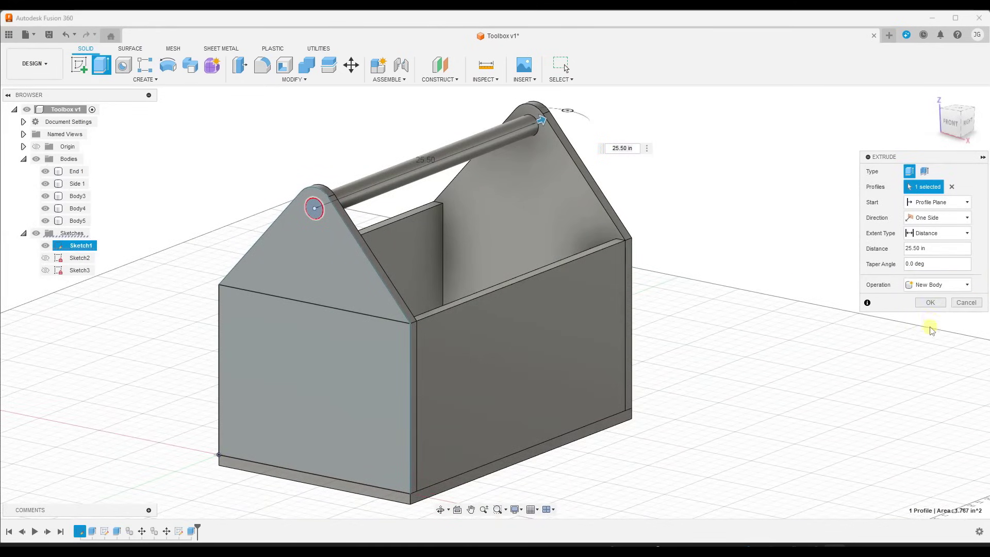
{"action": "left_click", "coordinate": [929, 303]}
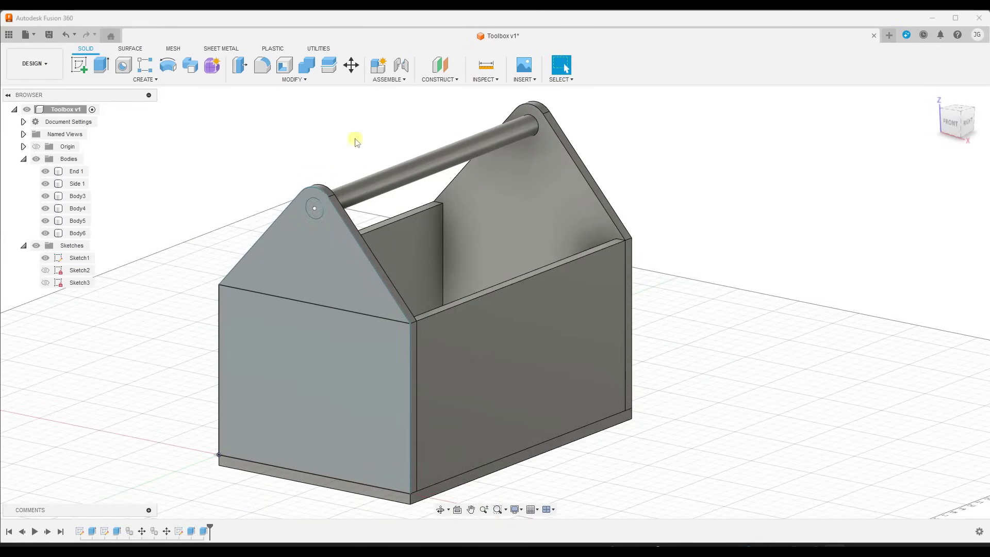
Examine the handle rod and how it fits between the two end plates of the toolbox
{"action": "scroll", "coordinate": [357, 140], "scroll_direction": "down", "scroll_amount": 3}
{"action": "middle_click_drag", "start_coordinate": [428, 165], "coordinate": [438, 199], "text": "shift"}
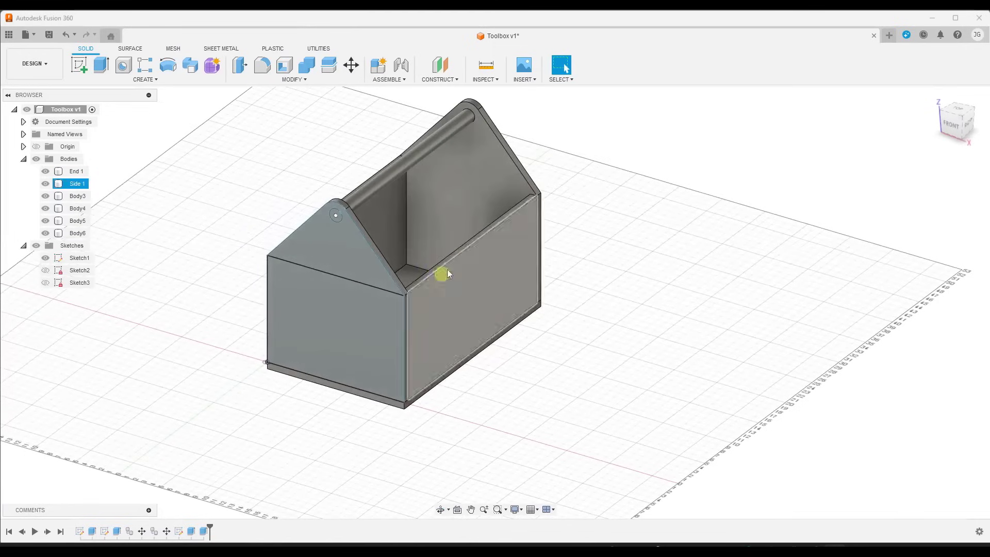
{"action": "left_click", "coordinate": [358, 199]}
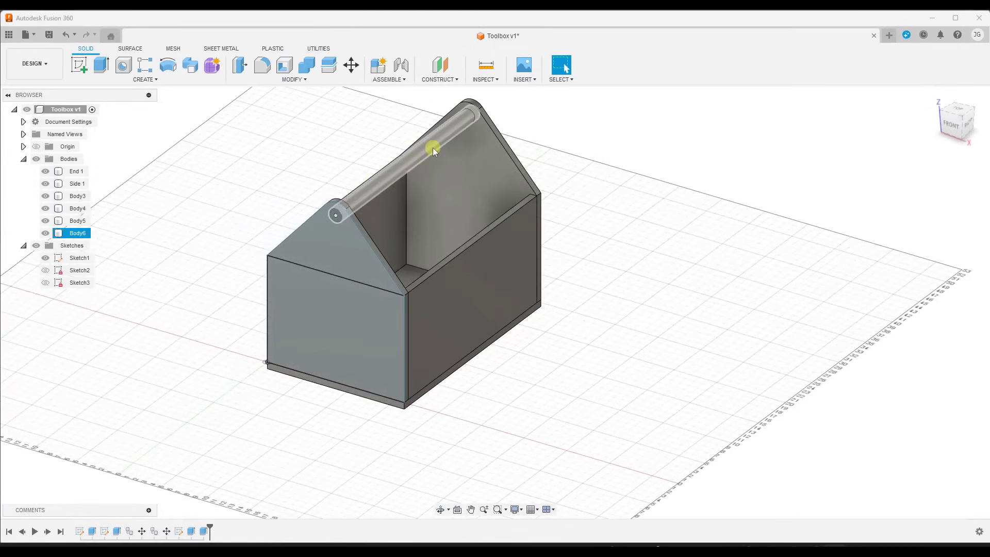
{"action": "scroll", "coordinate": [433, 147], "scroll_direction": "down", "scroll_amount": 2}
{"action": "middle_click_drag", "start_coordinate": [446, 153], "coordinate": [409, 188]}
{"action": "scroll", "coordinate": [388, 211], "scroll_direction": "up", "scroll_amount": 4}
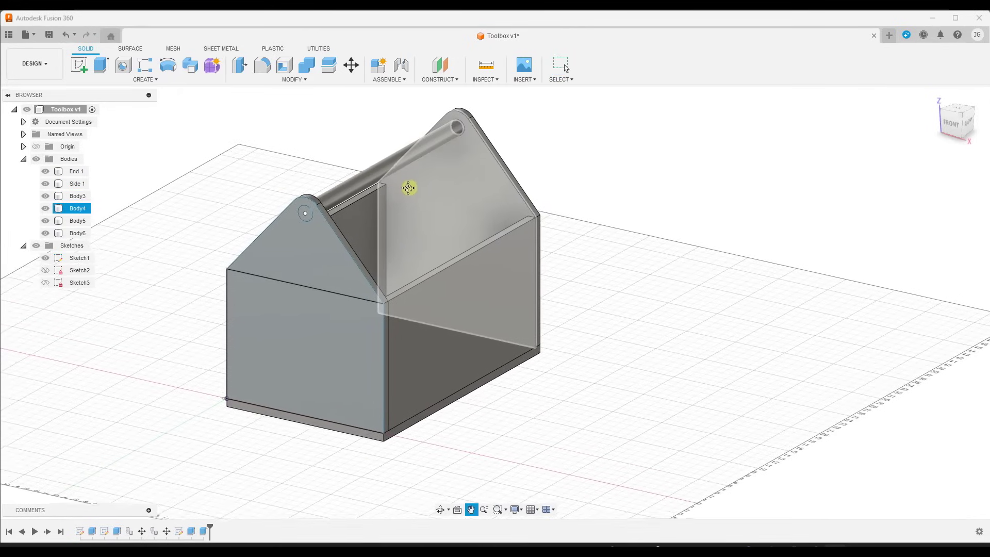
{"action": "left_click", "coordinate": [356, 179]}
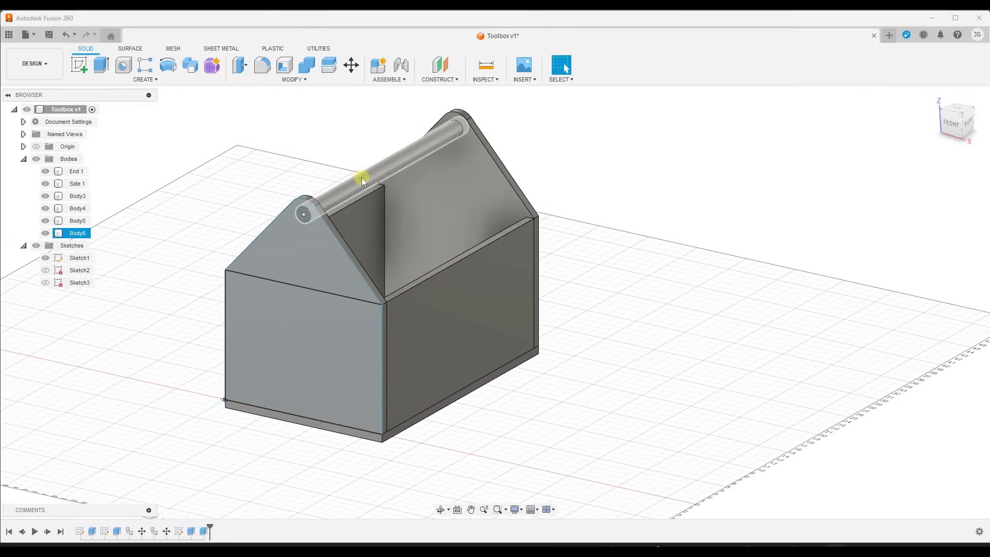
{"action": "mouse_move", "coordinate": [442, 254]}
{"action": "middle_mouse_down", "text": "shift"}
{"action": "mouse_move", "coordinate": [411, 249]}
{"action": "mouse_move", "coordinate": [433, 256]}
{"action": "middle_mouse_up", "text": "shift"}
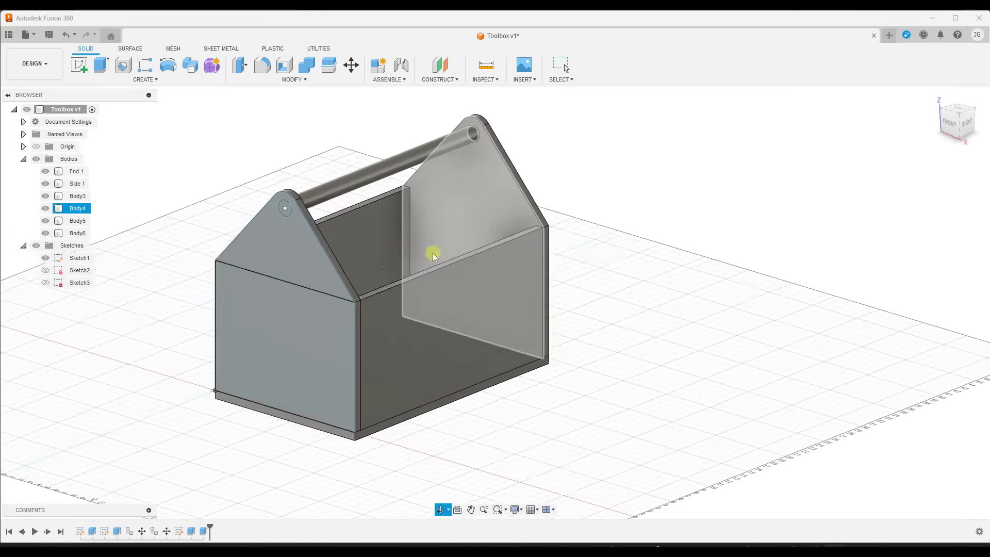
{"action": "key", "text": "Escape"}
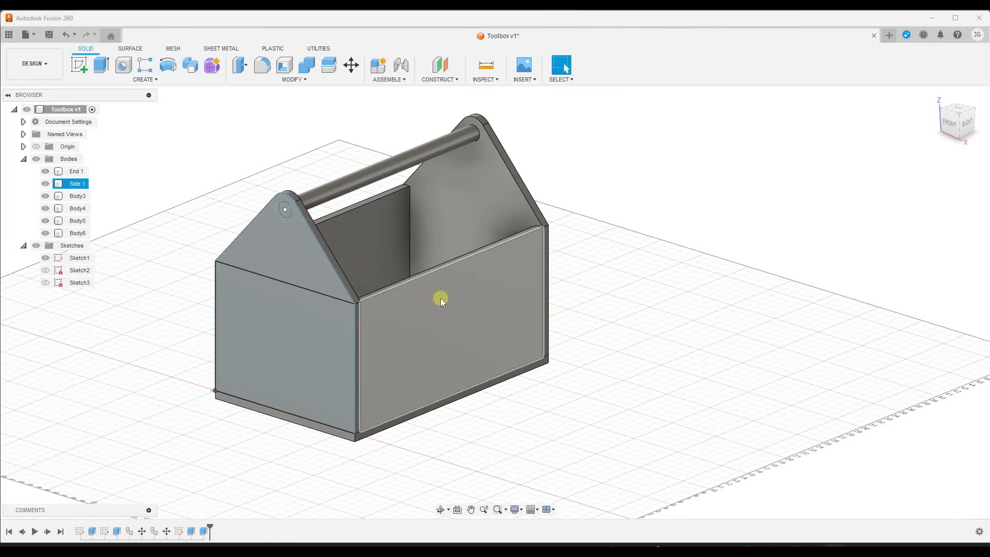
Apply the Mahogany wood appearance to all the toolbox bodies
{"action": "right_click", "coordinate": [431, 333]}
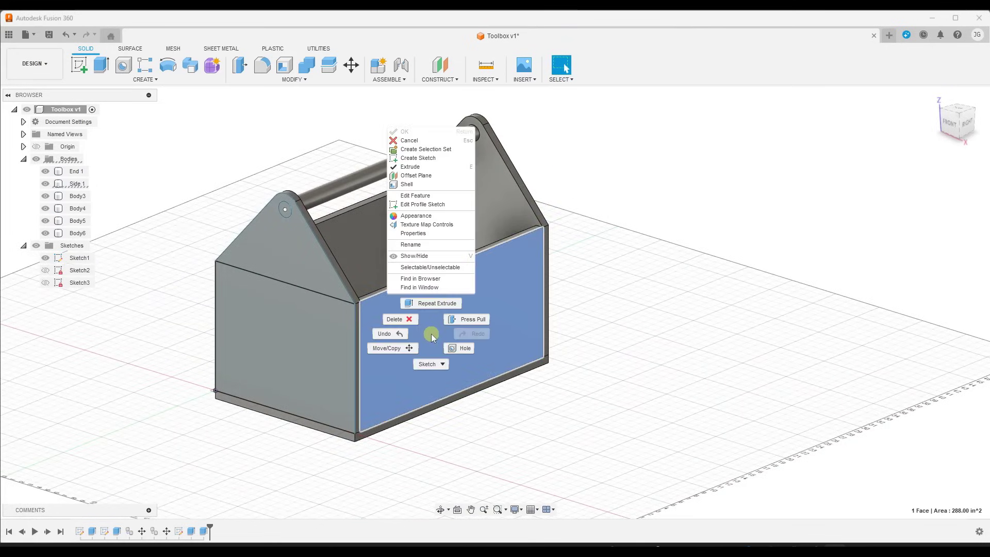
{"action": "left_click", "coordinate": [429, 216]}
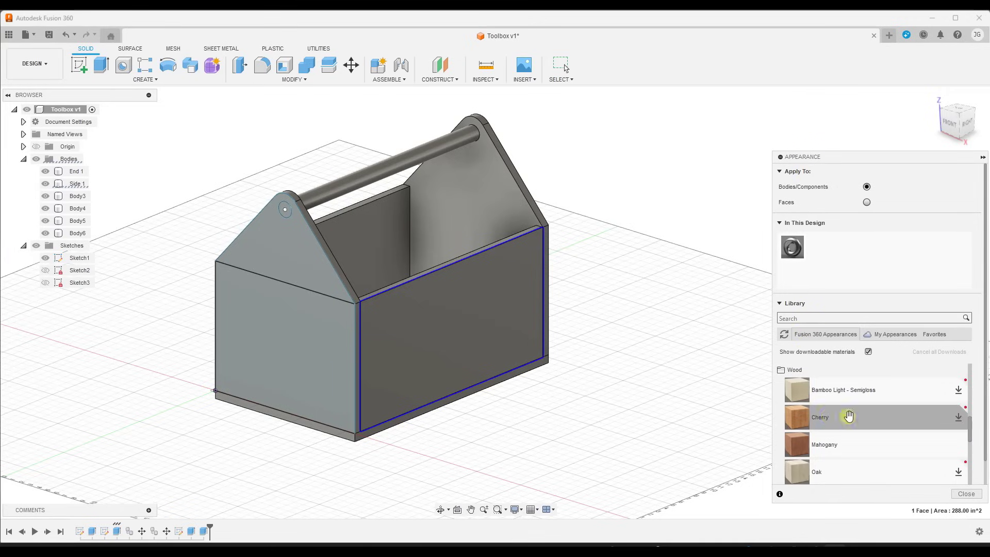
{"action": "scroll", "coordinate": [848, 427], "scroll_direction": "down", "scroll_amount": 3}
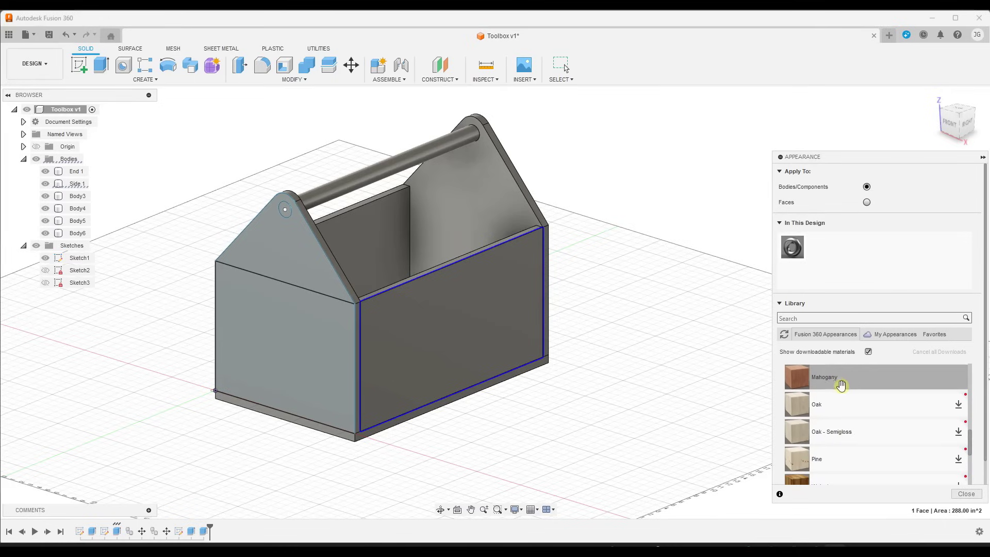
{"action": "scroll", "coordinate": [846, 399], "scroll_direction": "up", "scroll_amount": 3}
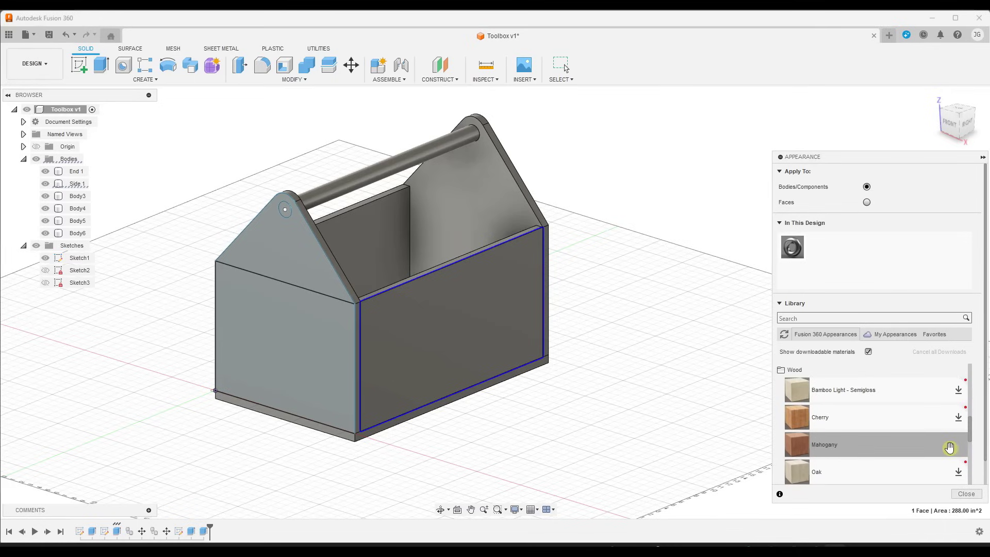
{"action": "left_click_drag", "start_coordinate": [948, 447], "coordinate": [527, 355]}
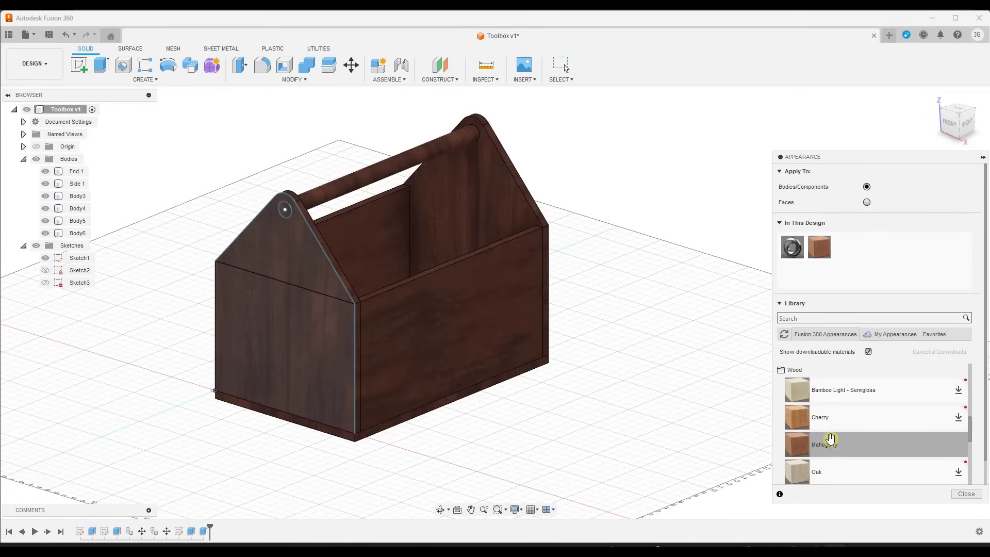
Try the Cherry and Oak wood appearances on the Side 1 panel and return it to Mahogany
{"action": "left_click_drag", "start_coordinate": [825, 415], "coordinate": [435, 291]}
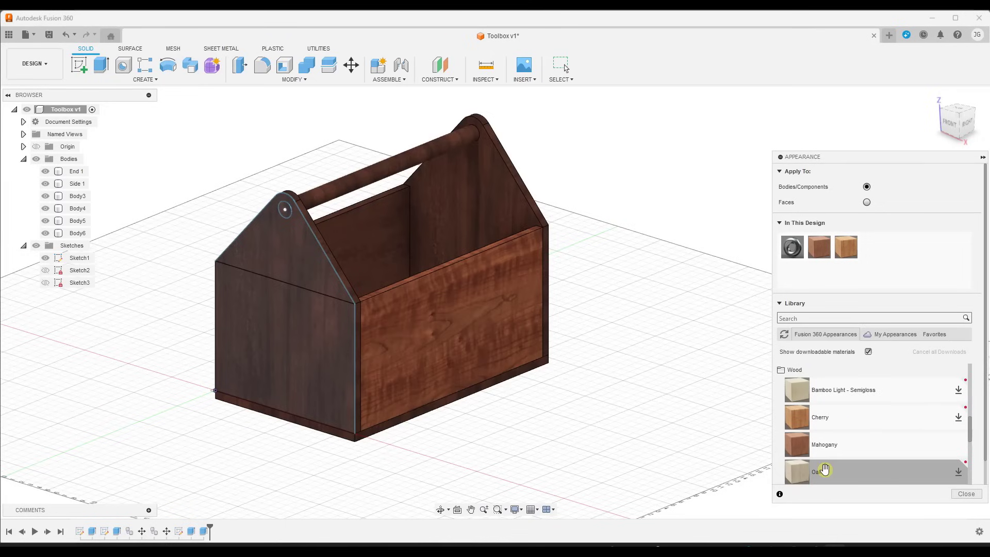
{"action": "left_click_drag", "start_coordinate": [820, 470], "coordinate": [466, 316]}
{"action": "left_click_drag", "start_coordinate": [825, 443], "coordinate": [526, 342]}
{"action": "left_click_drag", "start_coordinate": [830, 428], "coordinate": [487, 290]}
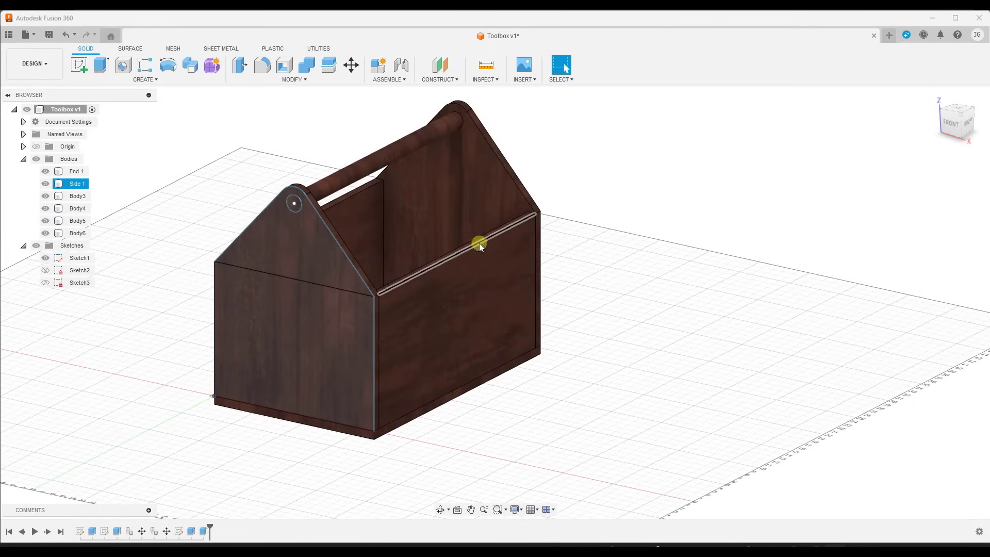
Measure the length of the toolbox floor's long lower edge between its two corner vertices
{"action": "left_click", "coordinate": [491, 79]}
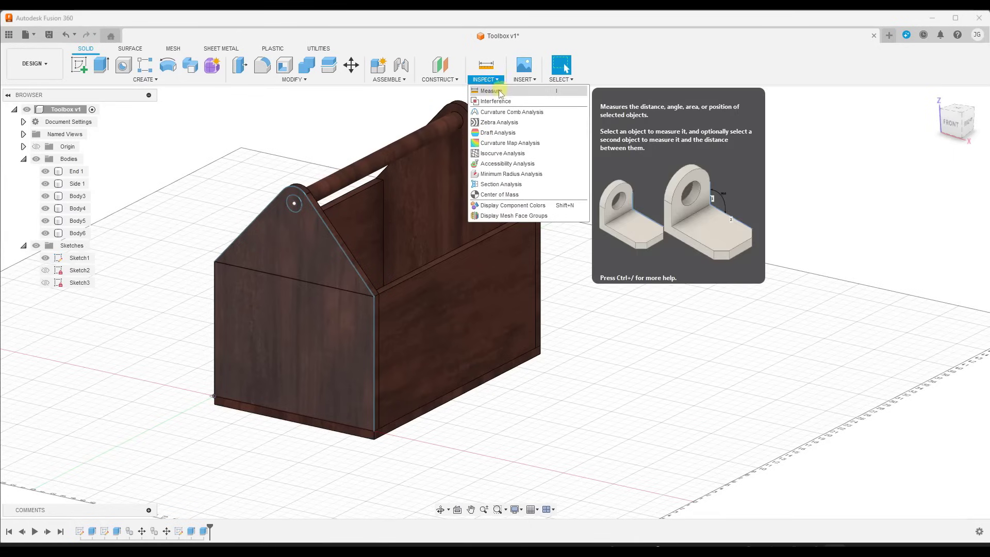
{"action": "left_click", "coordinate": [492, 91]}
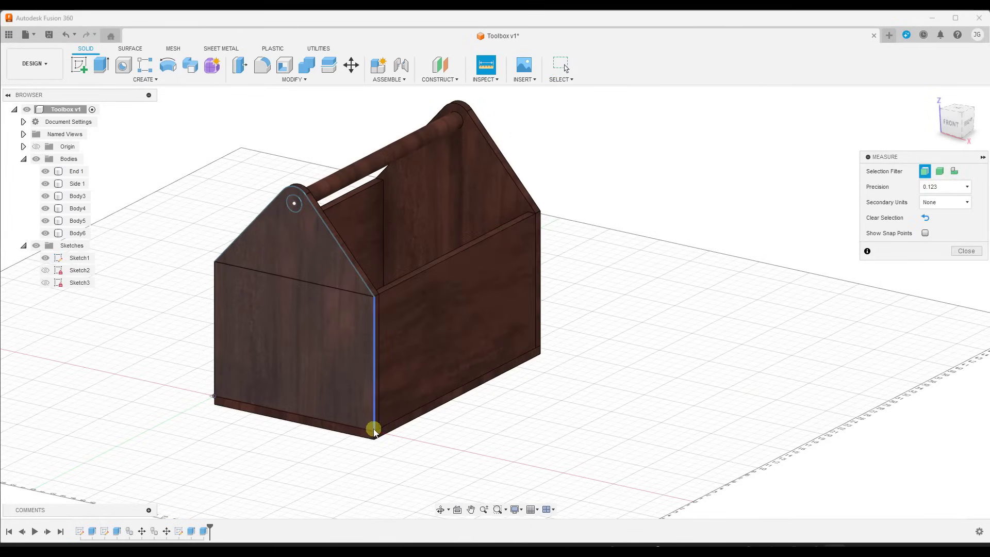
{"action": "scroll", "coordinate": [374, 433], "scroll_direction": "up", "scroll_amount": 5}
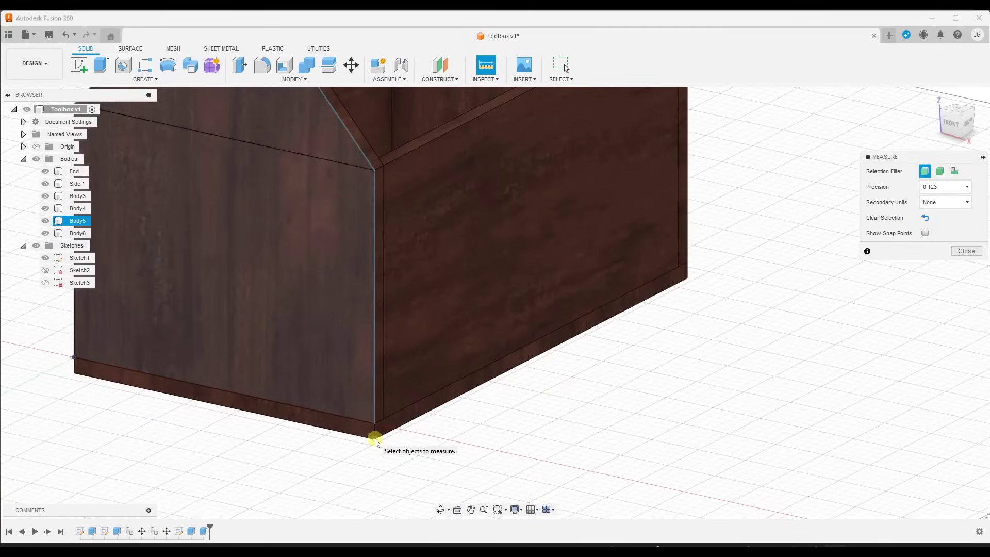
{"action": "left_click", "coordinate": [374, 439]}
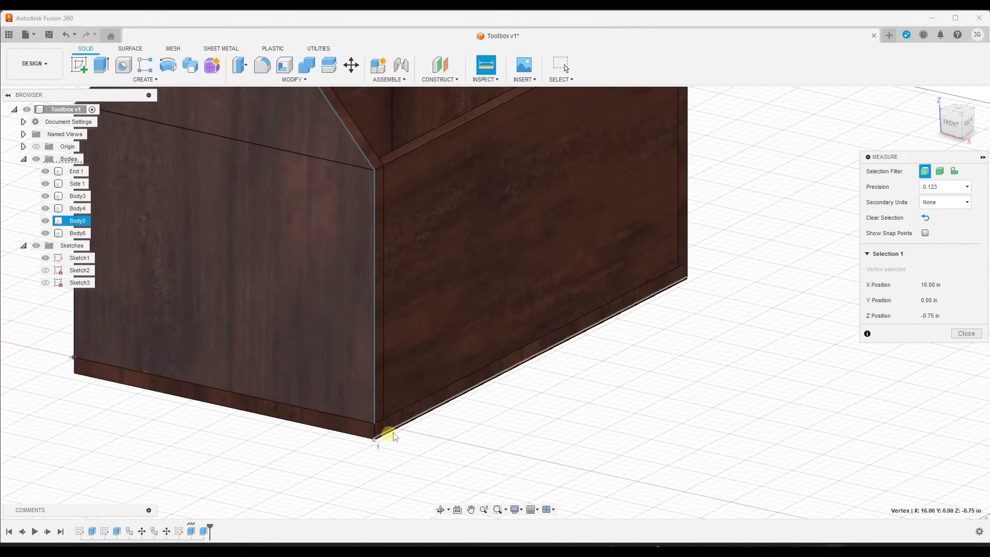
{"action": "left_click", "coordinate": [687, 281]}
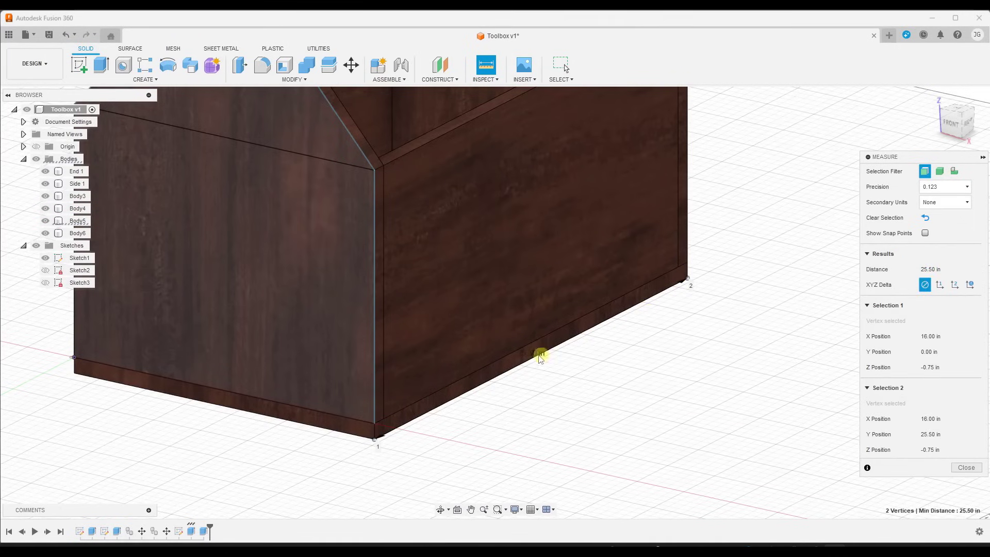
{"action": "scroll", "coordinate": [534, 361], "scroll_direction": "up", "scroll_amount": 10}
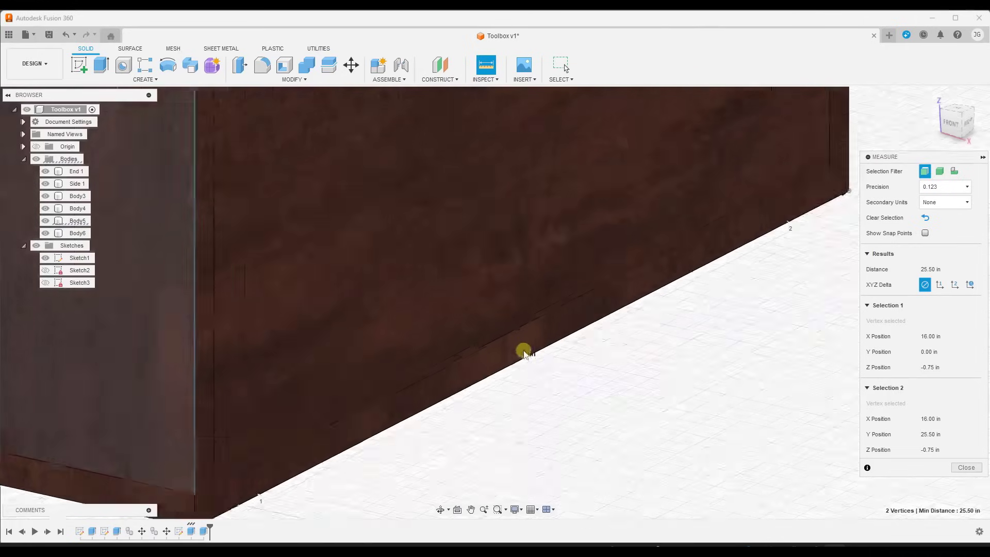
{"action": "scroll", "coordinate": [517, 369], "scroll_direction": "down", "scroll_amount": 10}
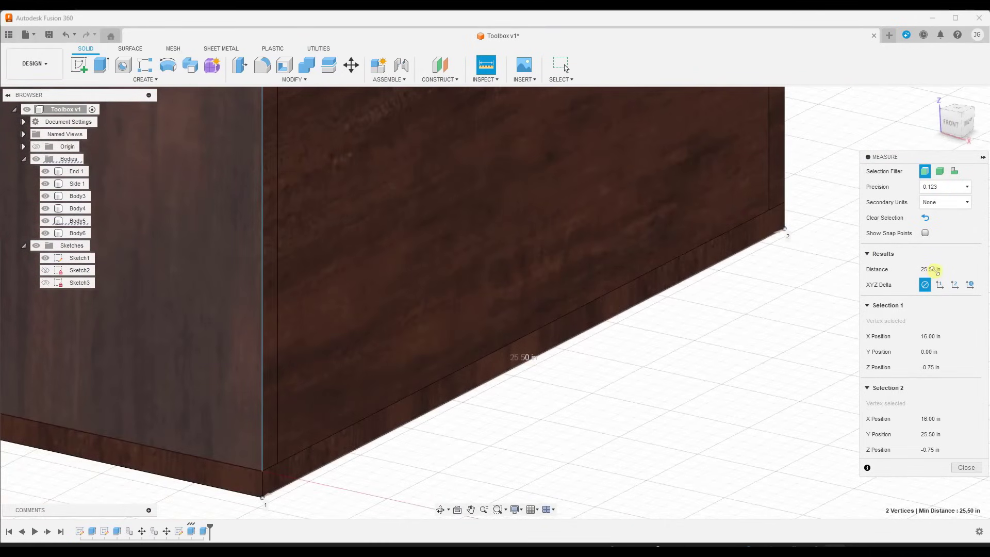
Measure the length of the Side 1 panel's upper edge between its corner vertices and close the measurement
{"action": "scroll", "coordinate": [585, 326], "scroll_direction": "down", "scroll_amount": 8}
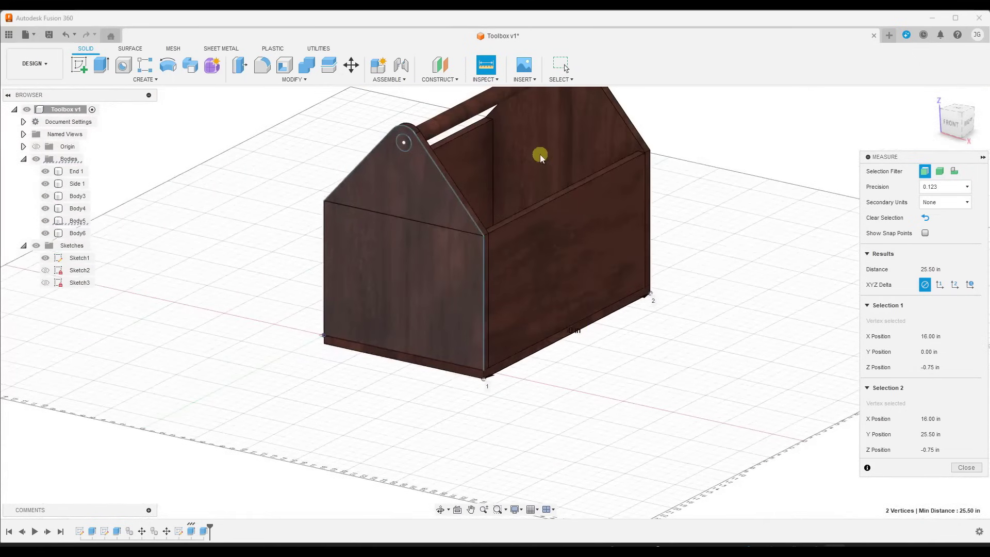
{"action": "scroll", "coordinate": [539, 153], "scroll_direction": "up", "scroll_amount": 2}
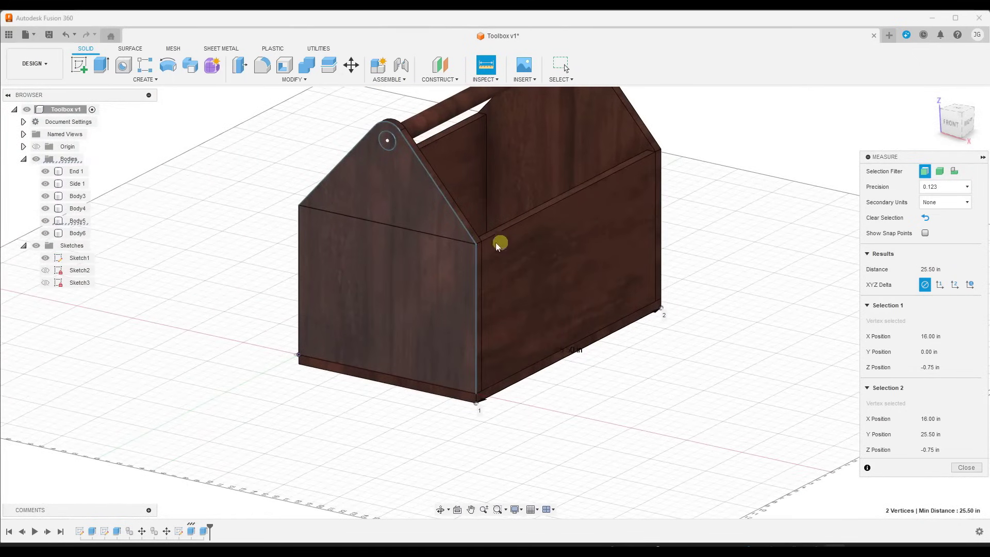
{"action": "left_click", "coordinate": [481, 241]}
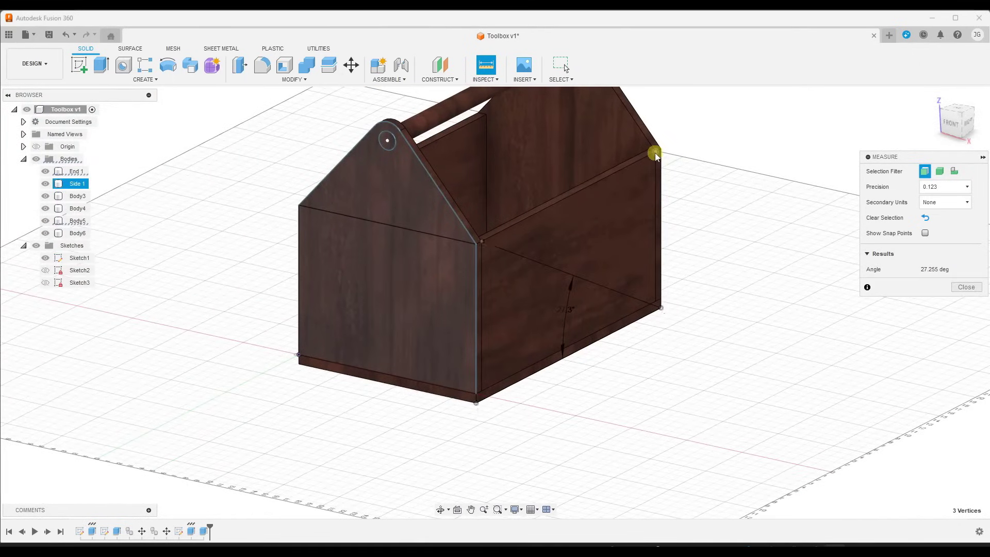
{"action": "left_click", "coordinate": [654, 152]}
{"action": "left_click", "coordinate": [481, 241]}
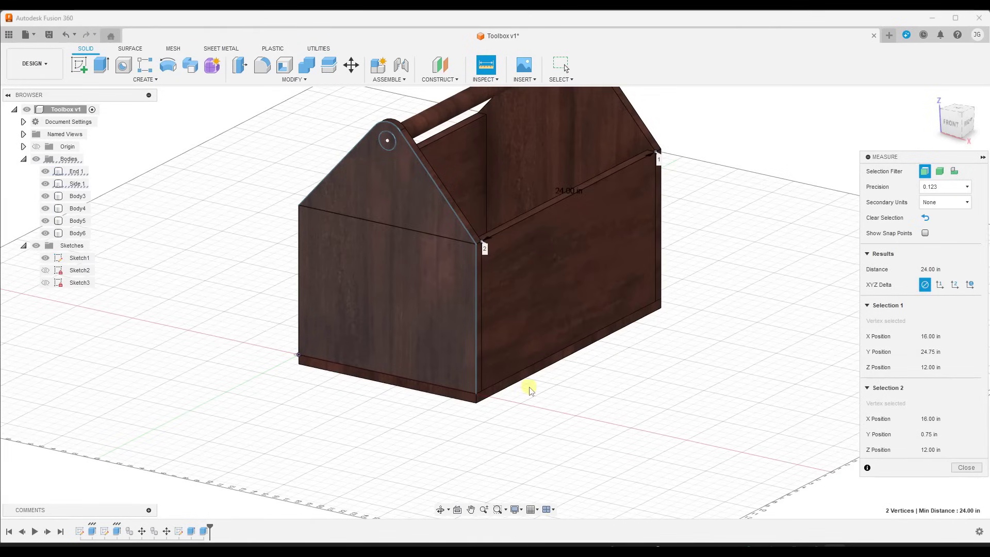
{"action": "left_click", "coordinate": [965, 467]}
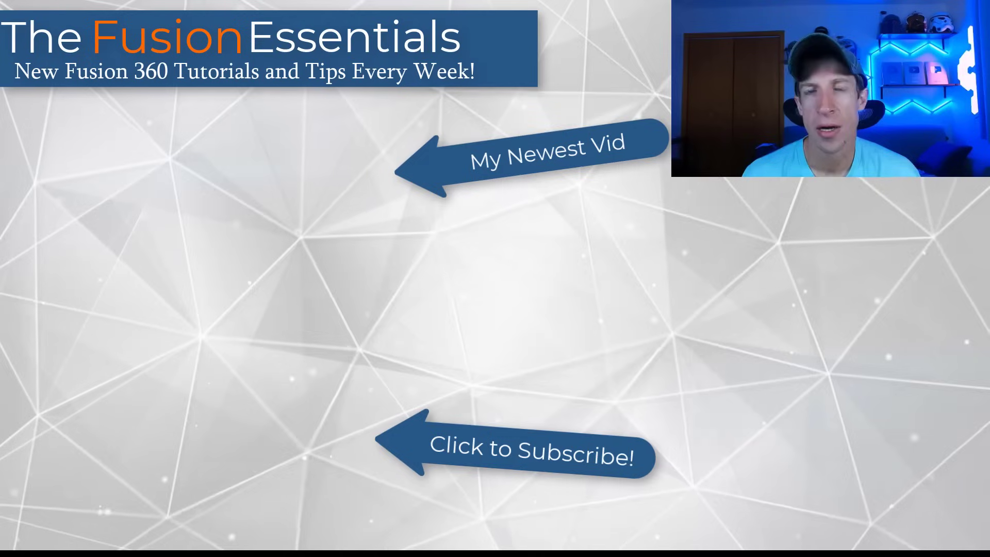